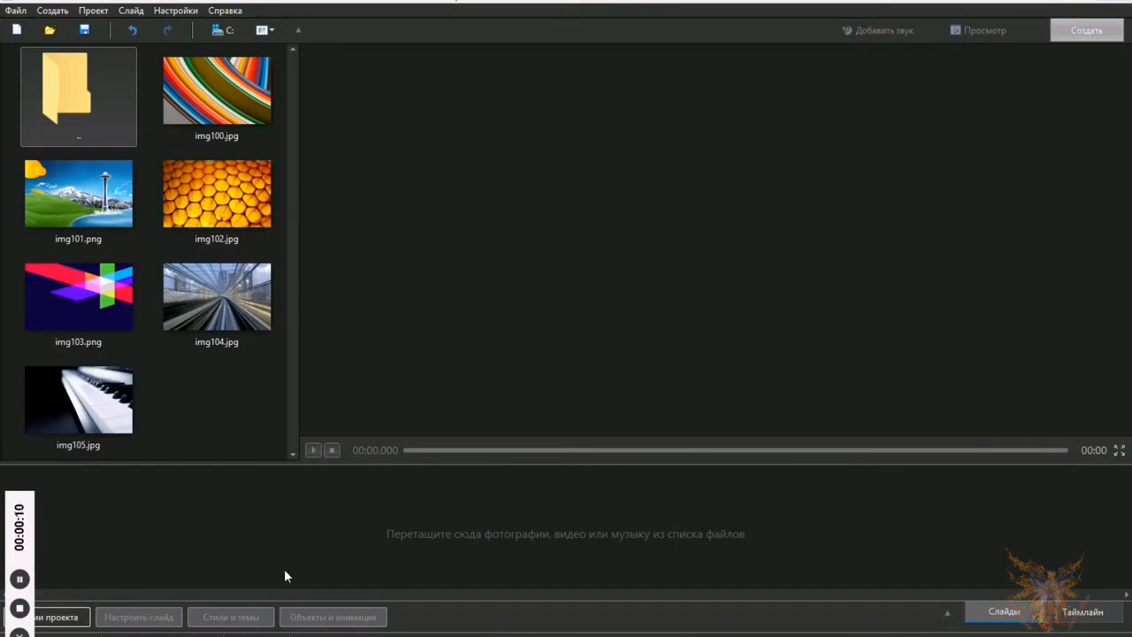
# Add a blank slide to the empty project and open its objects and animation editor
pyautogui.rightClick(115, 523)
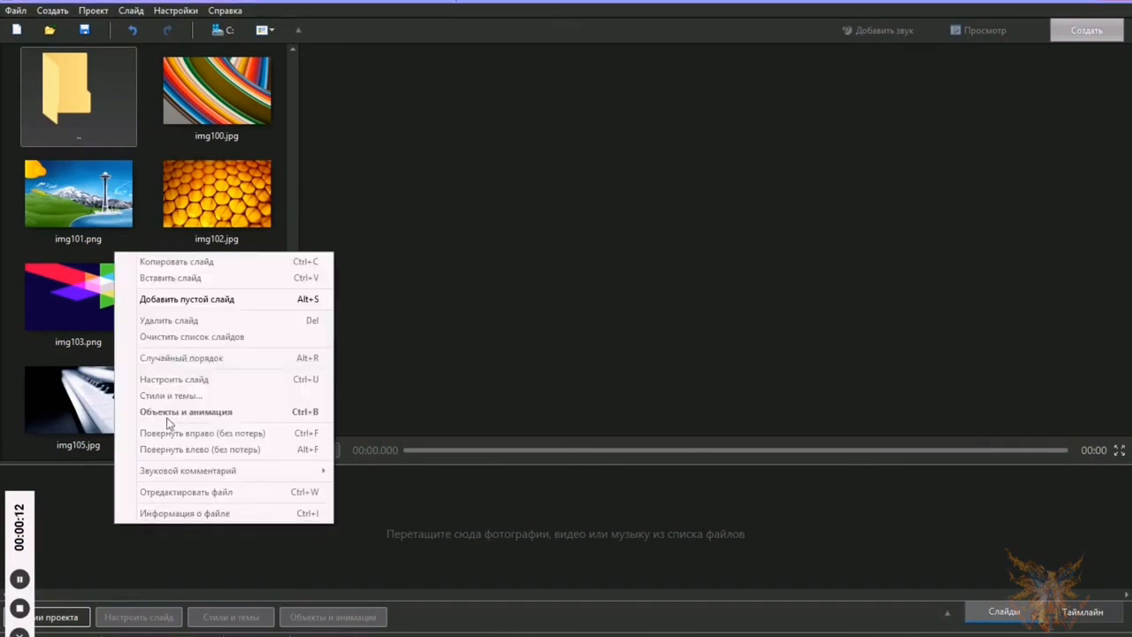
pyautogui.click(184, 299)
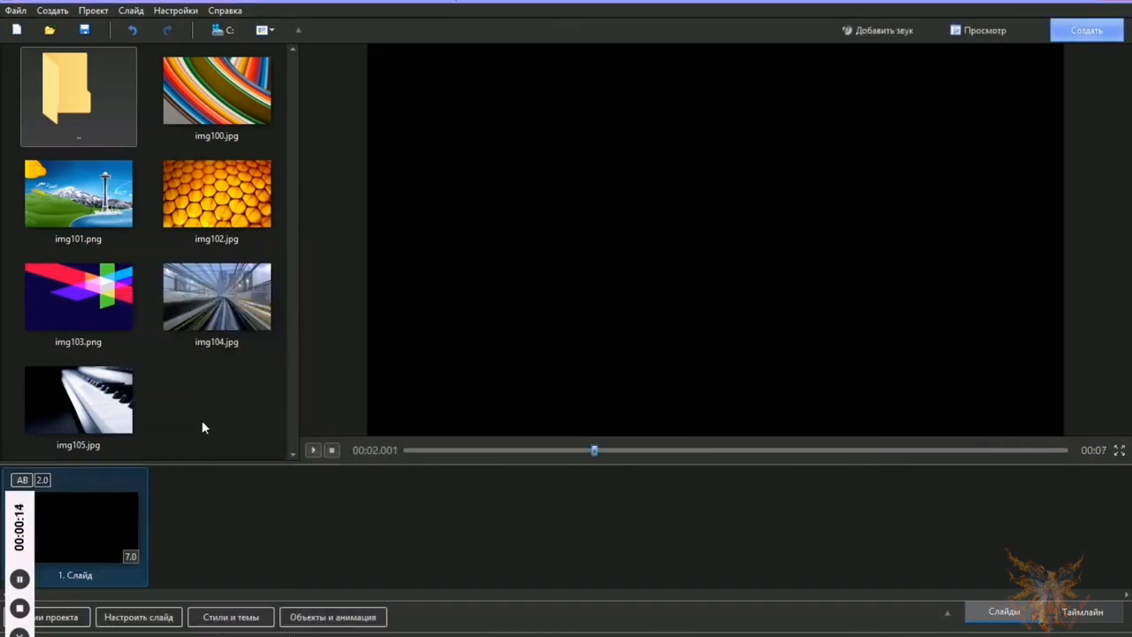
pyautogui.click(334, 619)
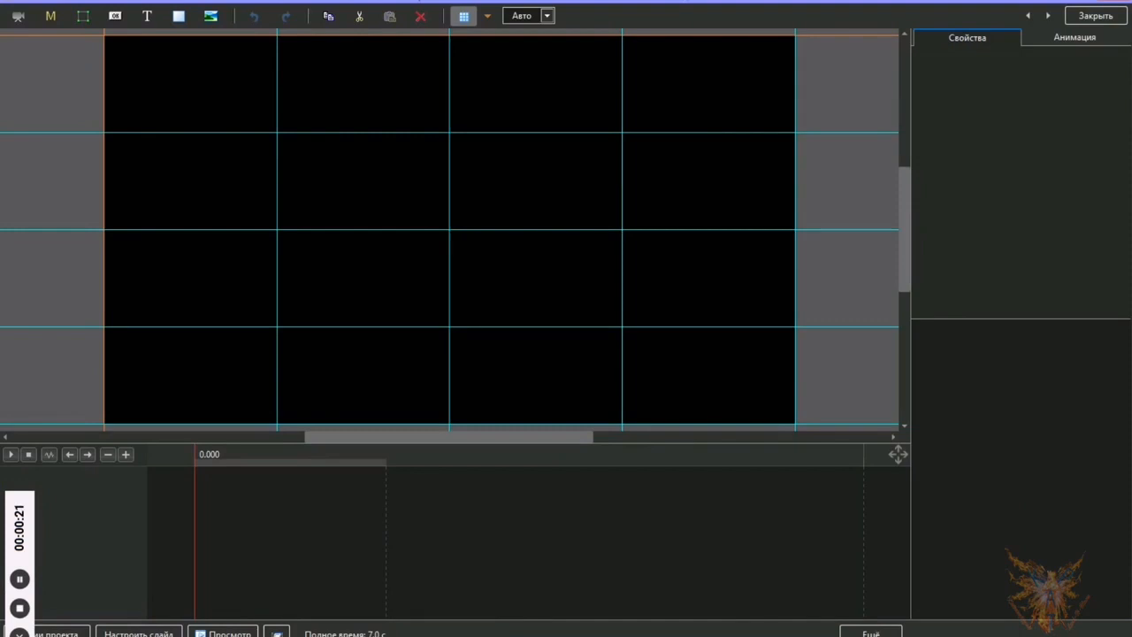
# Insert the picture DSC_0953 from the Nouveau dossier folder into the slide
pyautogui.click(211, 15)
pyautogui.moveTo(349, 126); pyautogui.dragTo(352, 258)
pyautogui.click(258, 276)
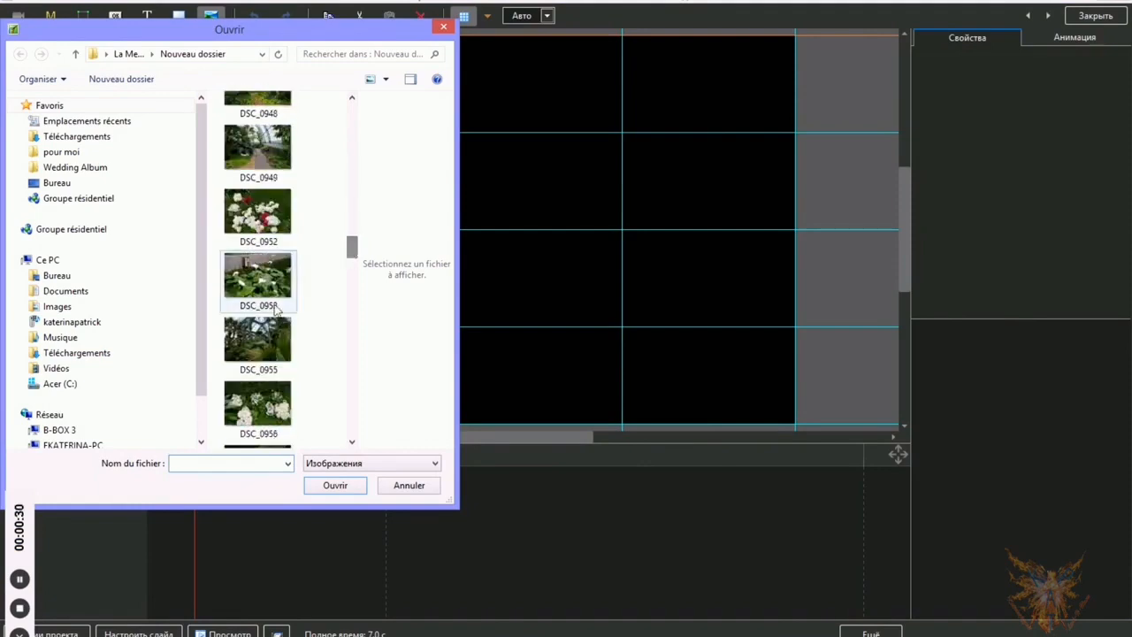
pyautogui.click(336, 486)
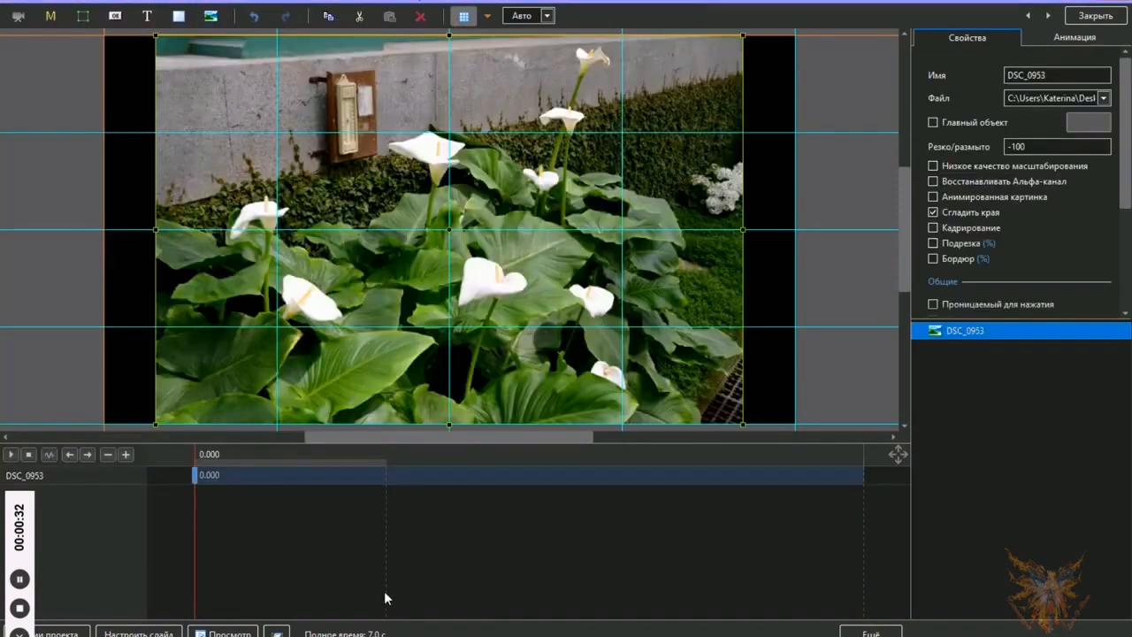
# Set the DSC_0953 picture's mode to Заполнить кадр and make it the main object (Главный объект)
pyautogui.moveTo(1126, 183); pyautogui.dragTo(1119, 283)
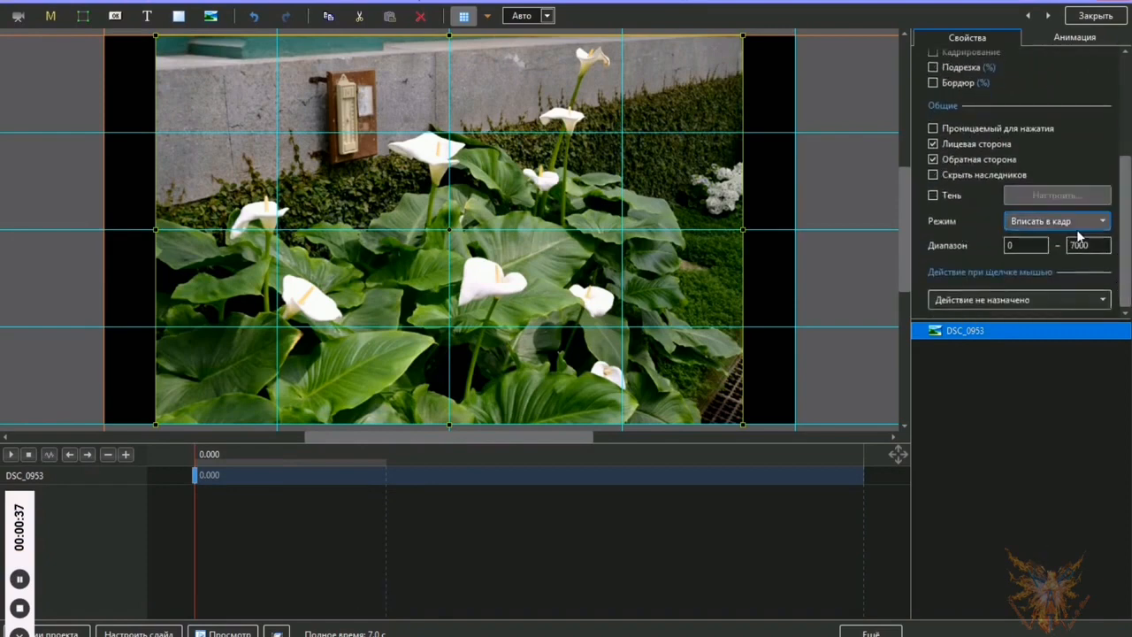
pyautogui.click(1104, 223)
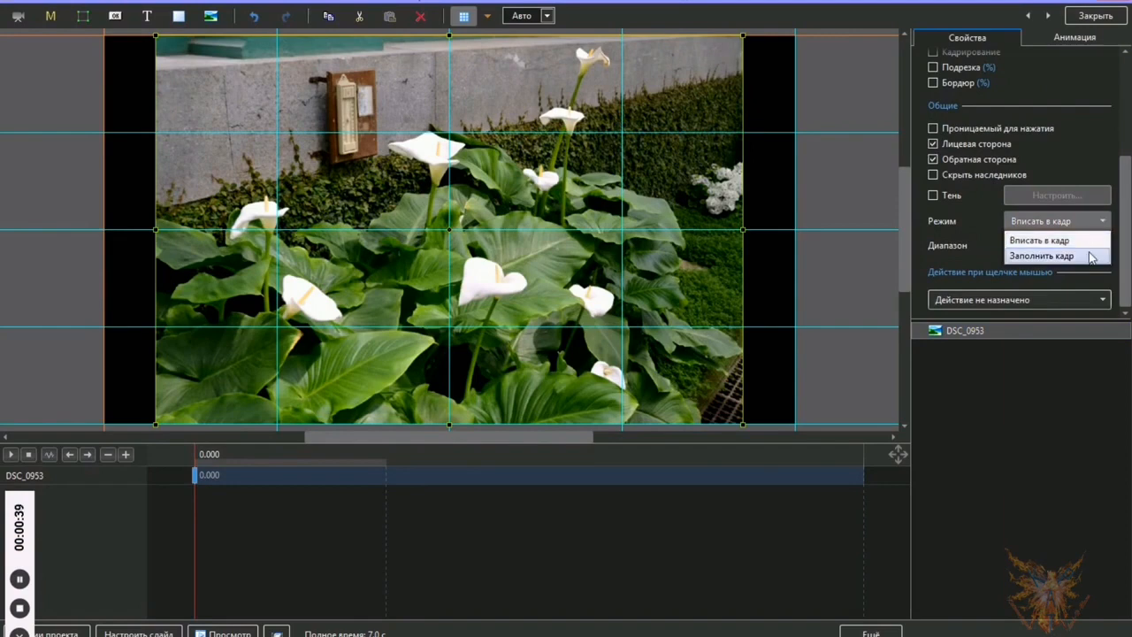
pyautogui.click(1090, 258)
pyautogui.scroll(5, 1017, 212)
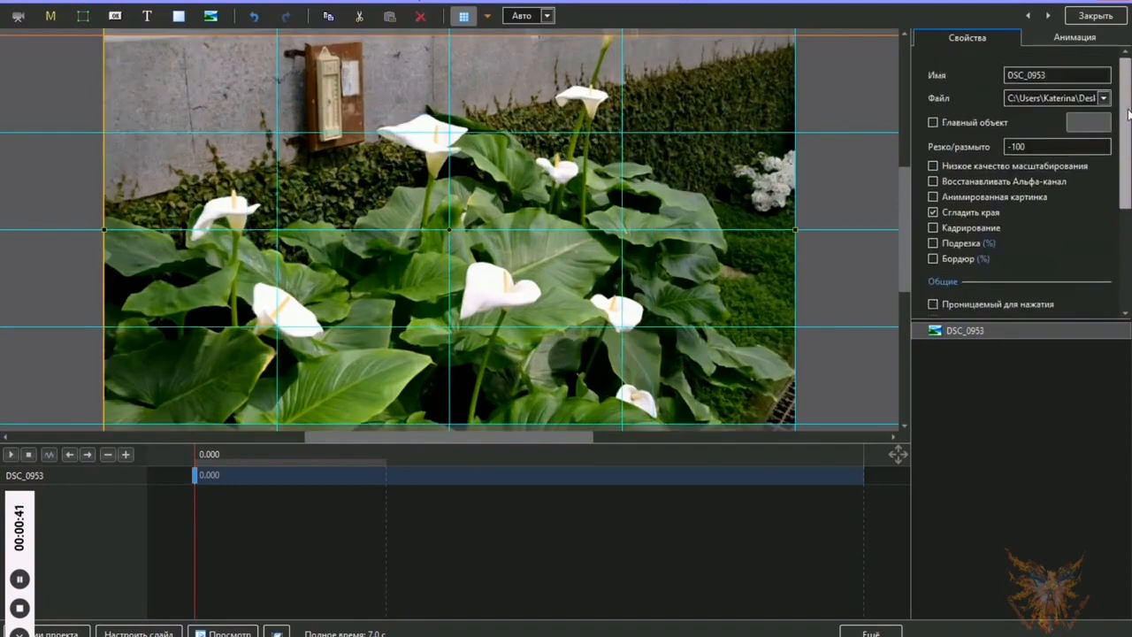
pyautogui.click(933, 123)
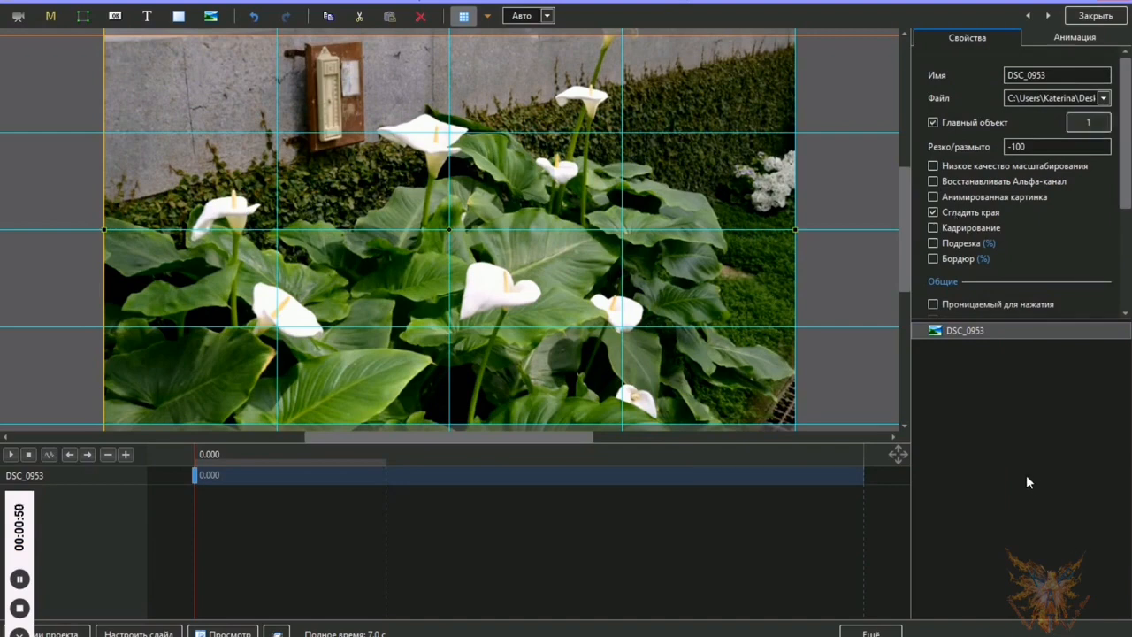
# Add an independent frame object (Кадр) to the slide, outside the DSC_0953 picture
pyautogui.click(1018, 497)
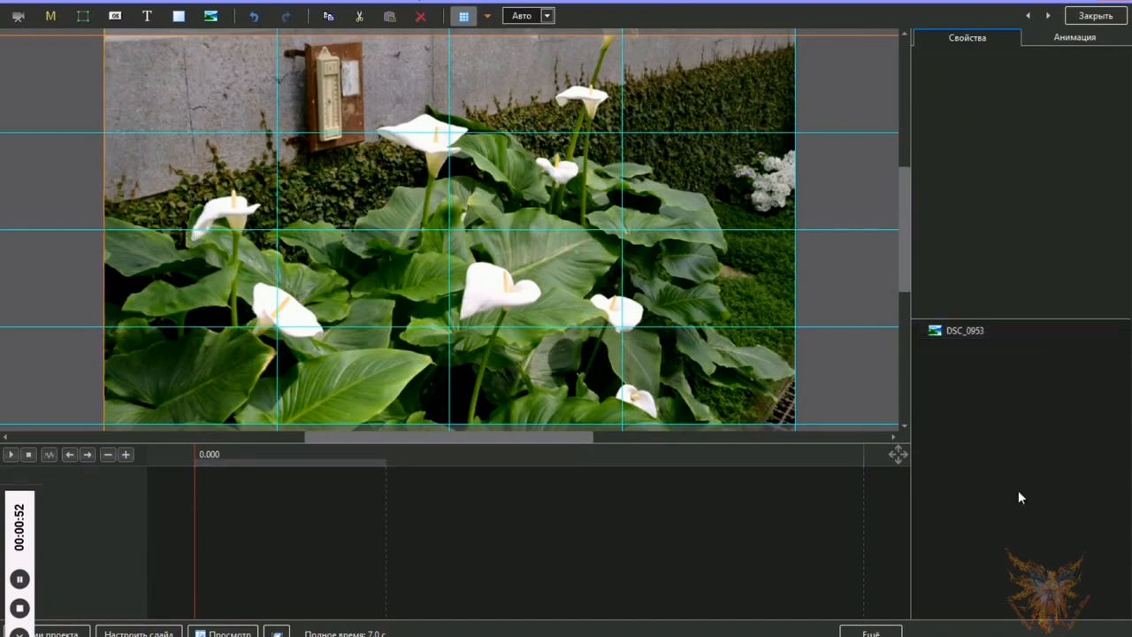
pyautogui.rightClick(1004, 478)
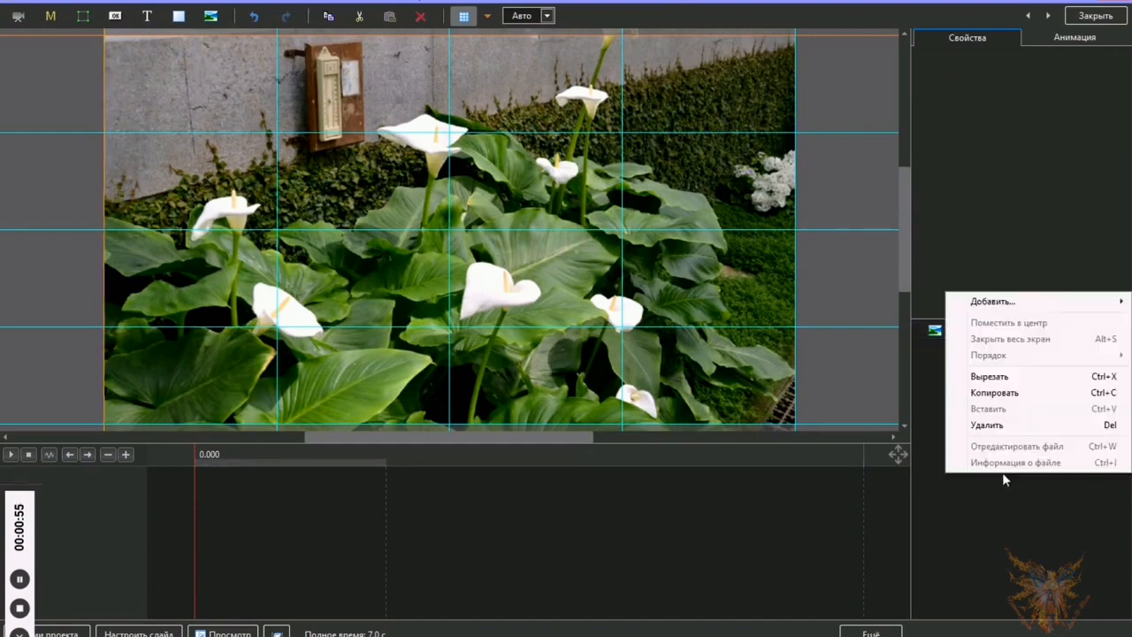
pyautogui.moveTo(1007, 306)
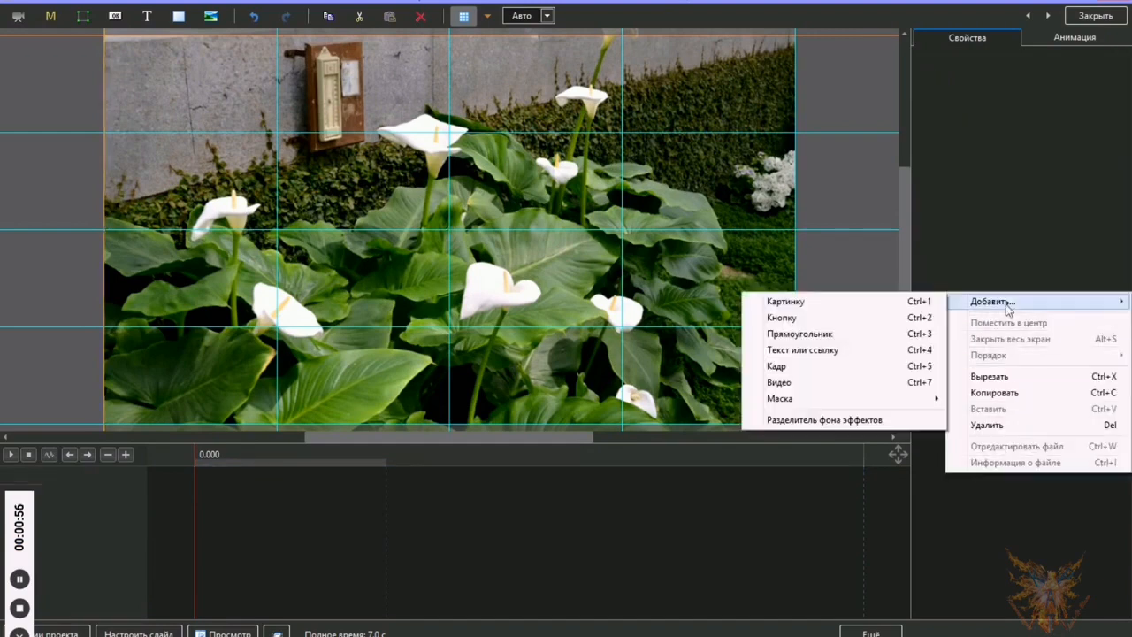
pyautogui.click(837, 368)
# Rename the new frame as "Кадр Контроль"
pyautogui.click(1043, 74)
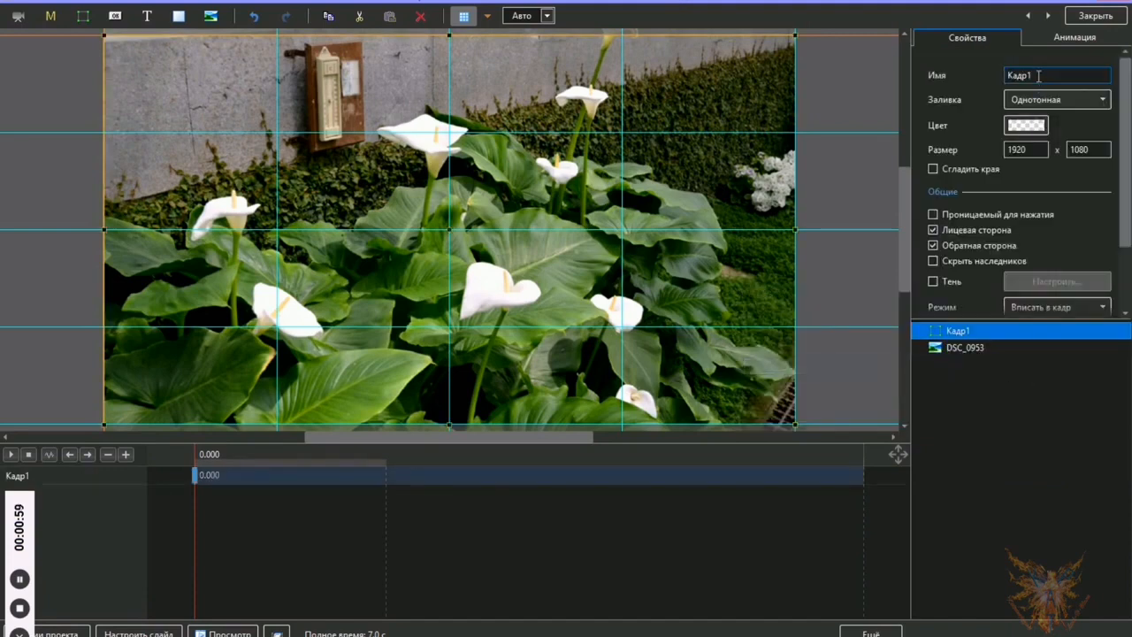
pyautogui.doubleClick(1053, 74)
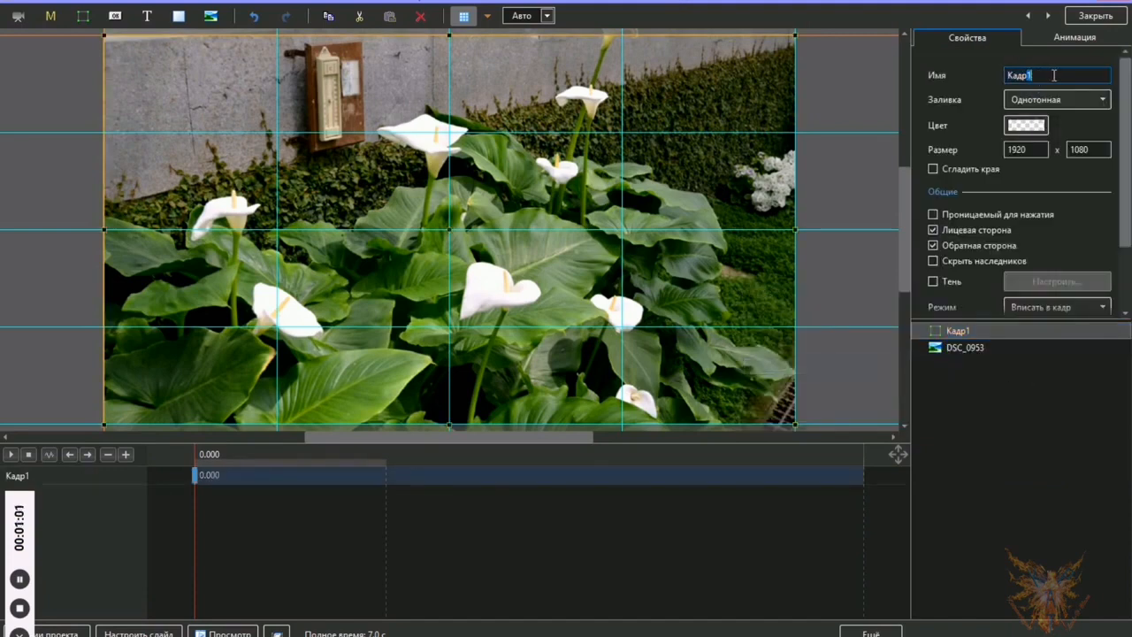
pyautogui.press('BackSpace')
pyautogui.write('R')
pyautogui.press('BackSpace')
pyautogui.press('BackSpace')
pyautogui.press('super+space')
pyautogui.write('Контроль')
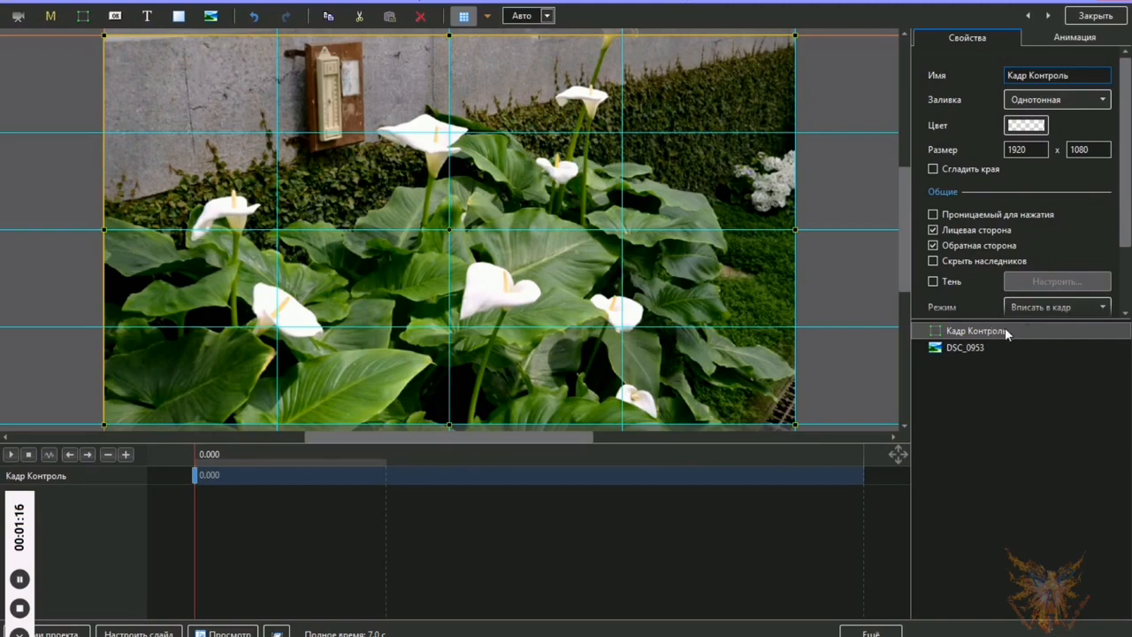
pyautogui.click(1059, 424)
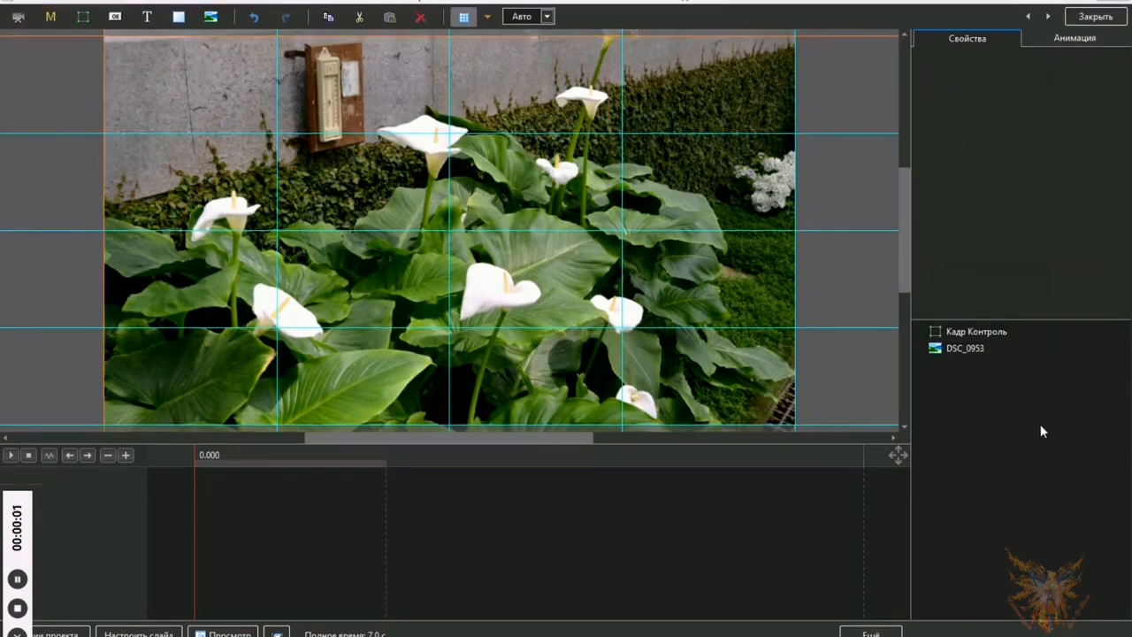
# Add a child frame inside Кадр Контроль and name it "Прозрачная рамка"
pyautogui.click(987, 336)
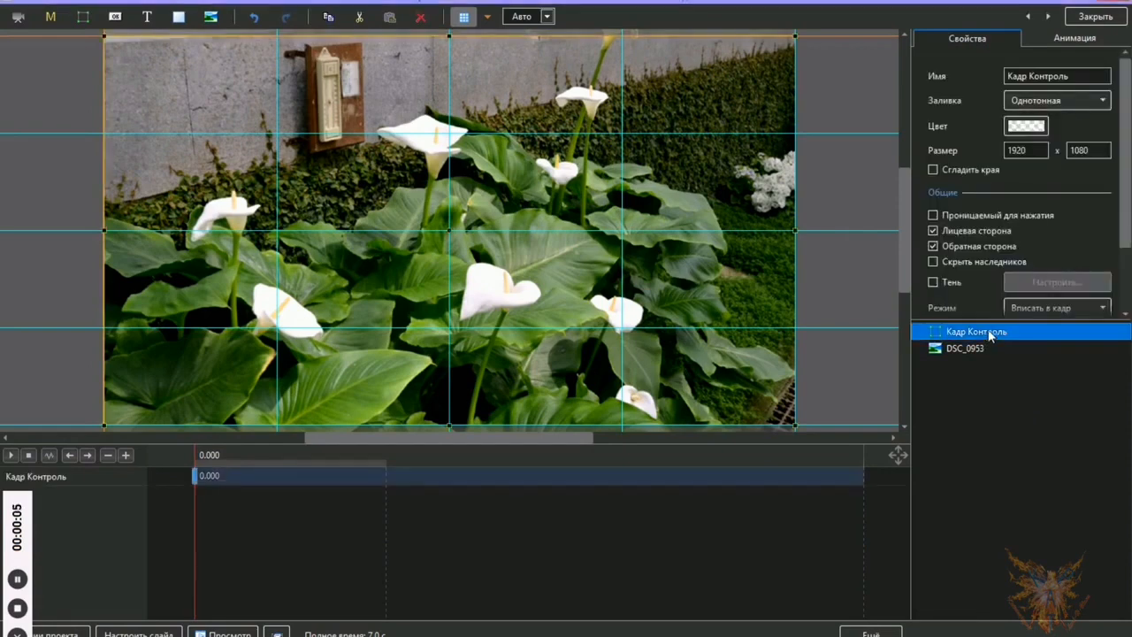
pyautogui.rightClick(988, 335)
pyautogui.moveTo(986, 339)
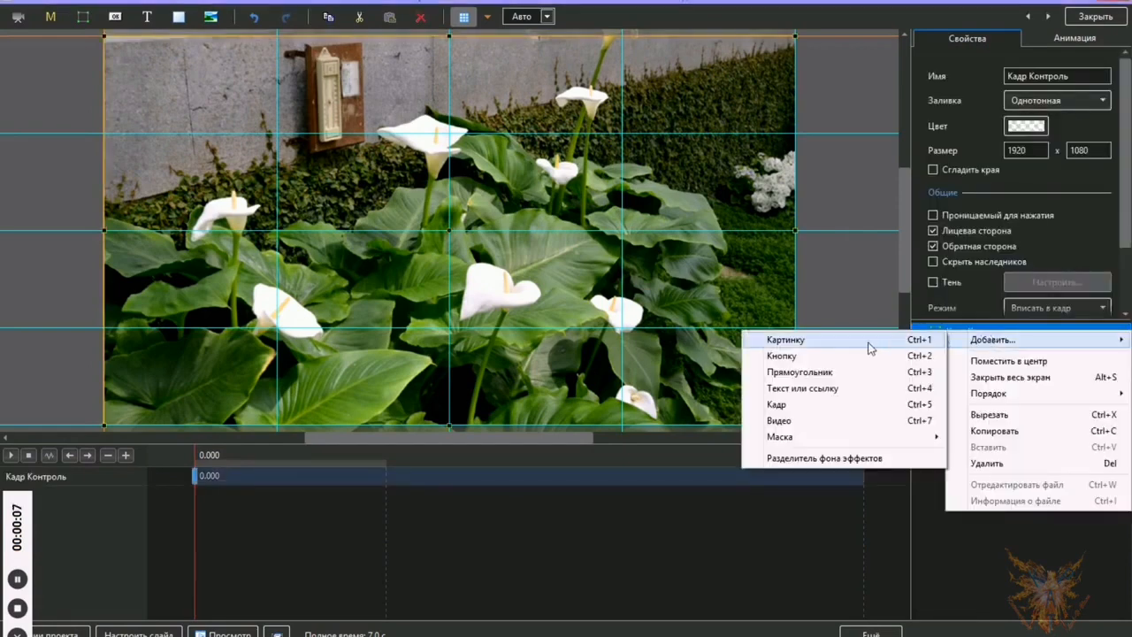
pyautogui.click(810, 408)
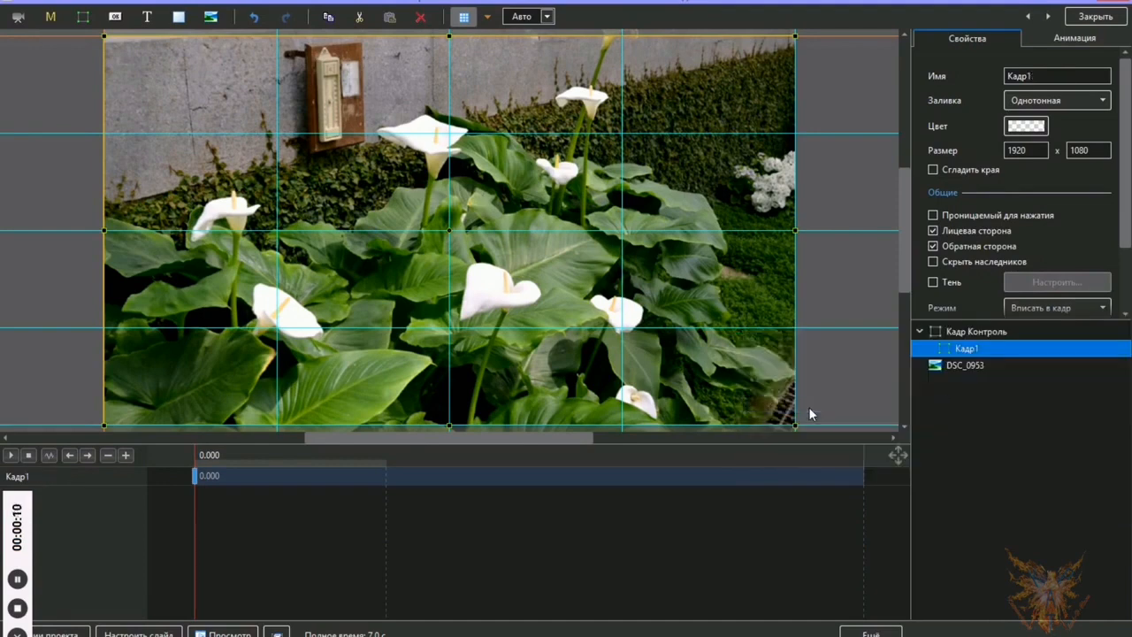
pyautogui.doubleClick(1048, 76)
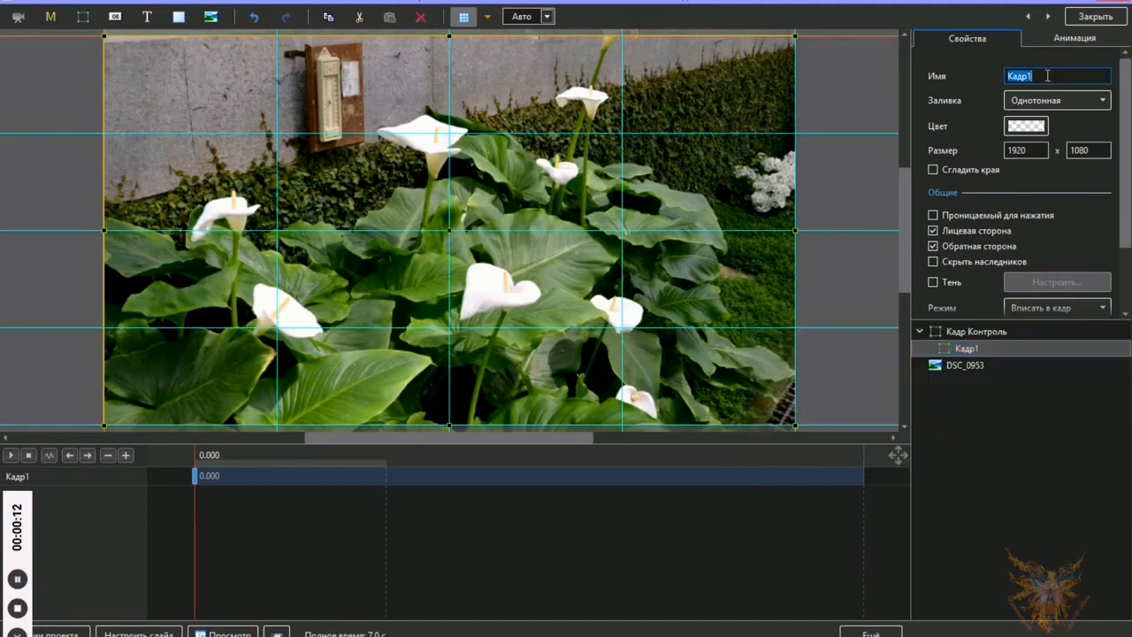
pyautogui.write('Прозрачная')
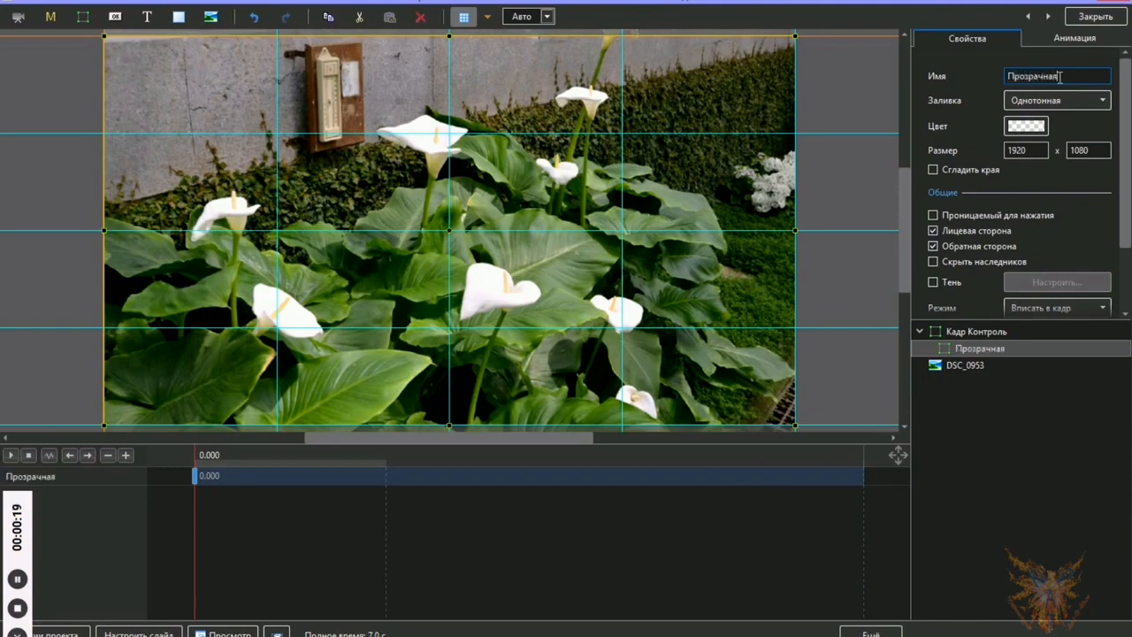
pyautogui.write(' рамка')
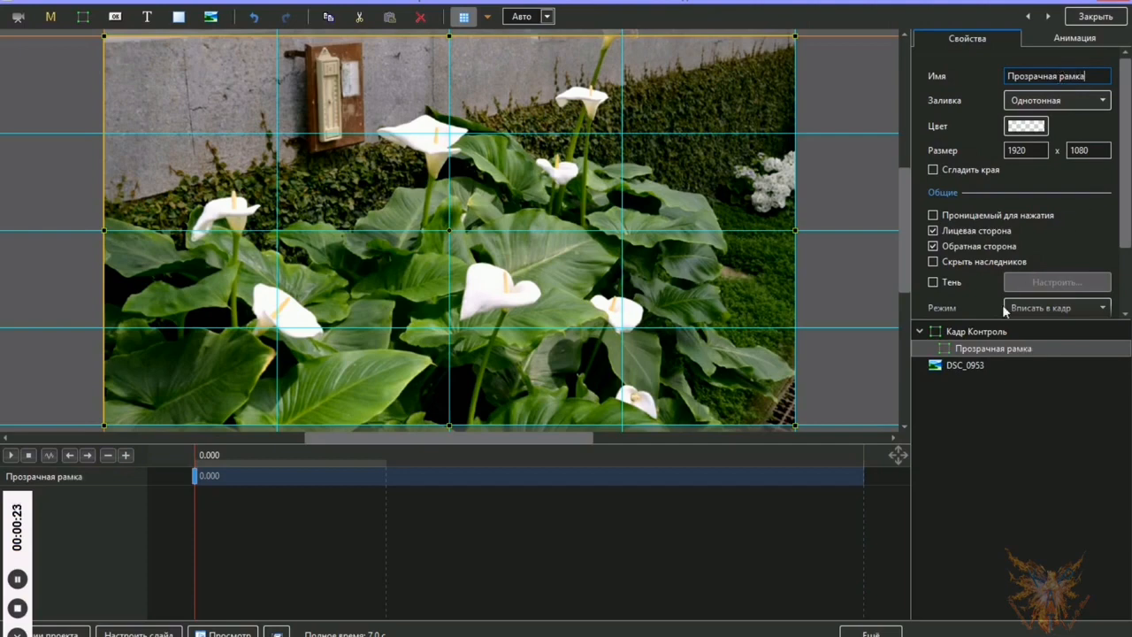
# Start adding a template mask inside Прозрачная рамка and set its template type to Прямоугольник
pyautogui.click(979, 354)
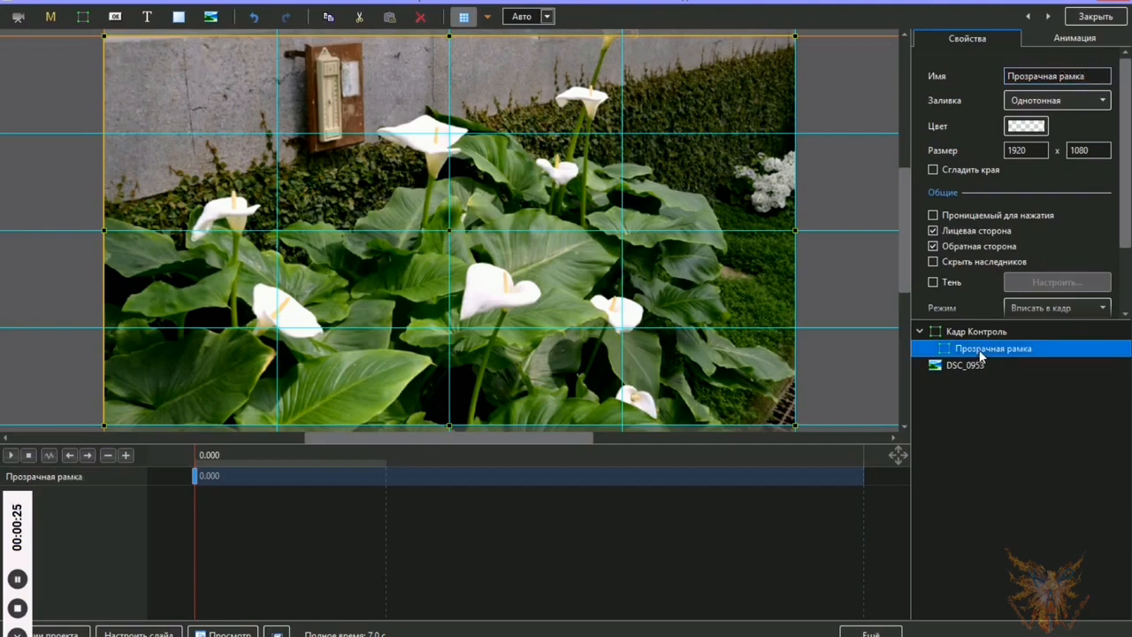
pyautogui.rightClick(981, 356)
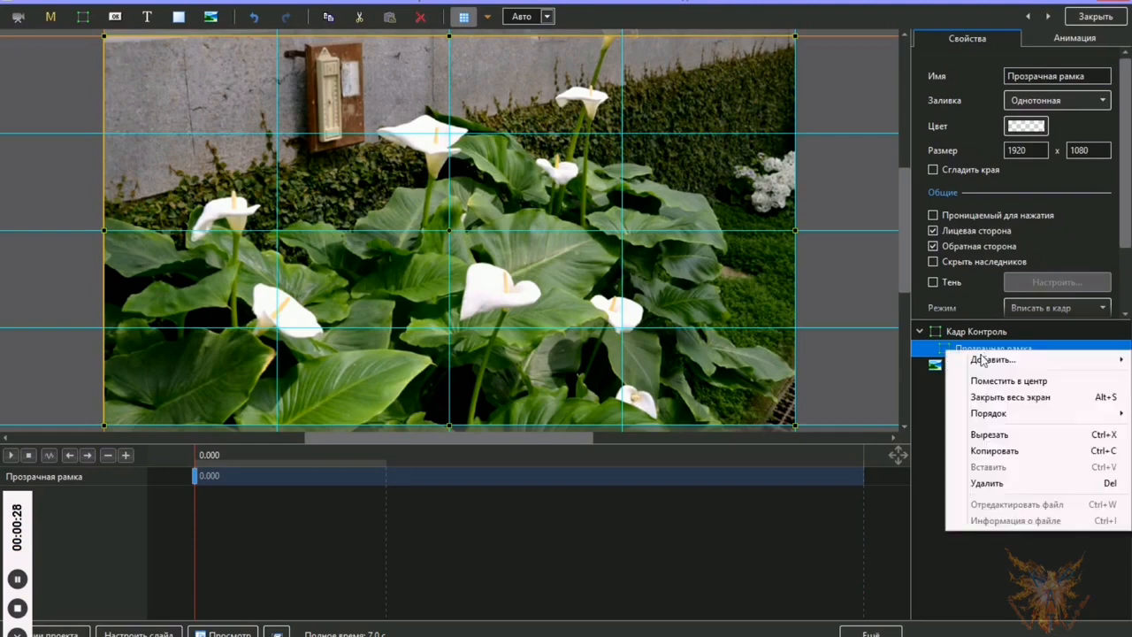
pyautogui.moveTo(980, 365)
pyautogui.moveTo(815, 461)
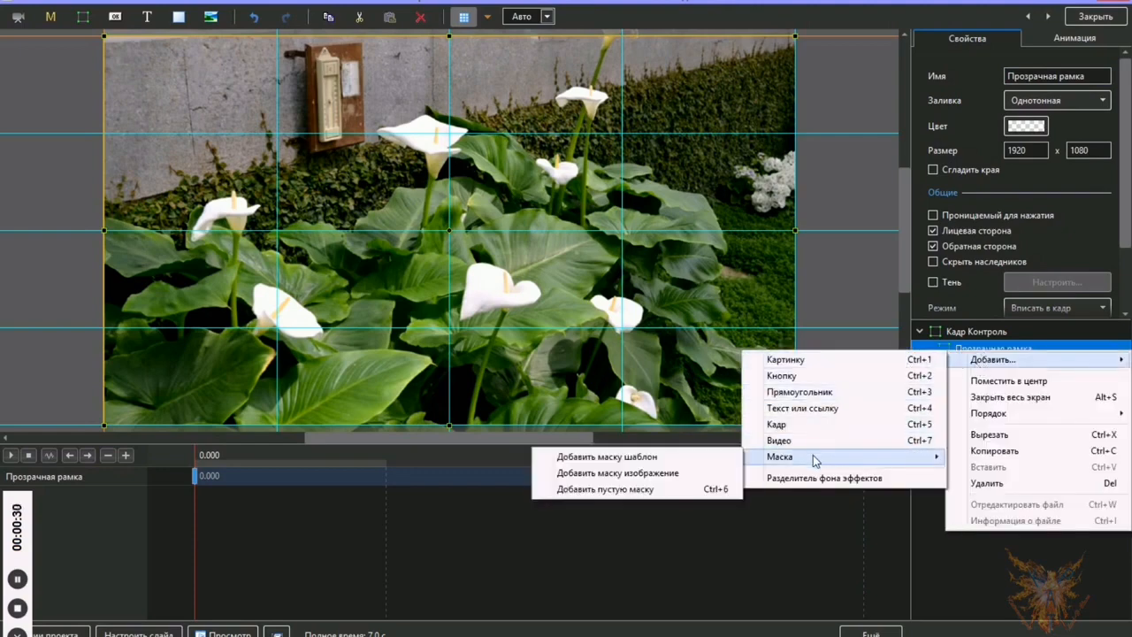
pyautogui.click(674, 458)
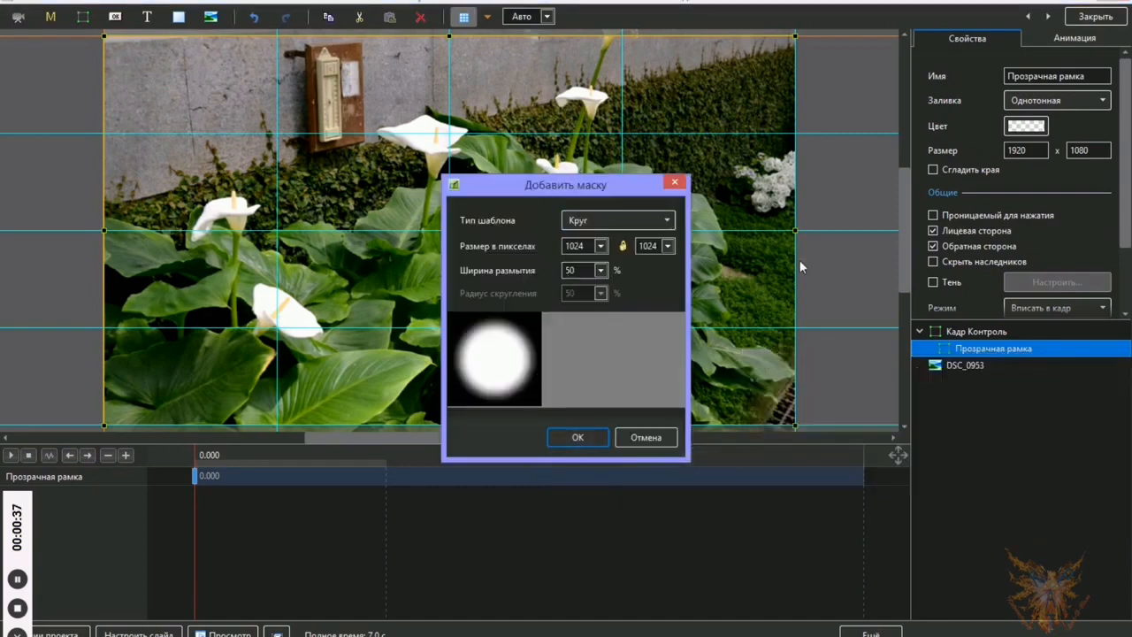
pyautogui.click(665, 221)
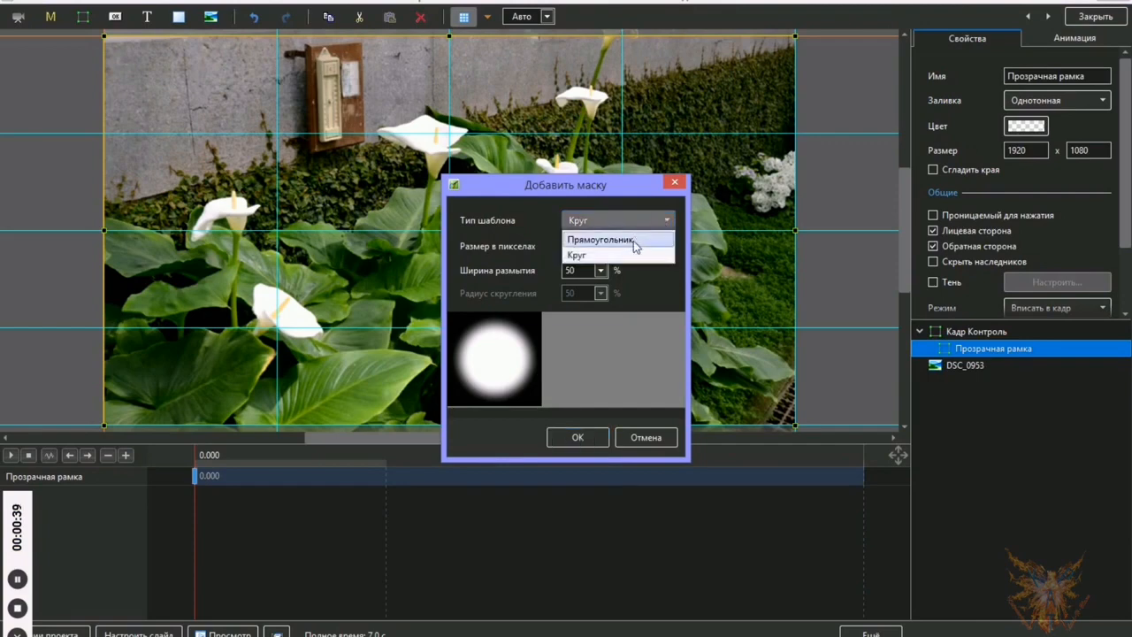
pyautogui.click(633, 239)
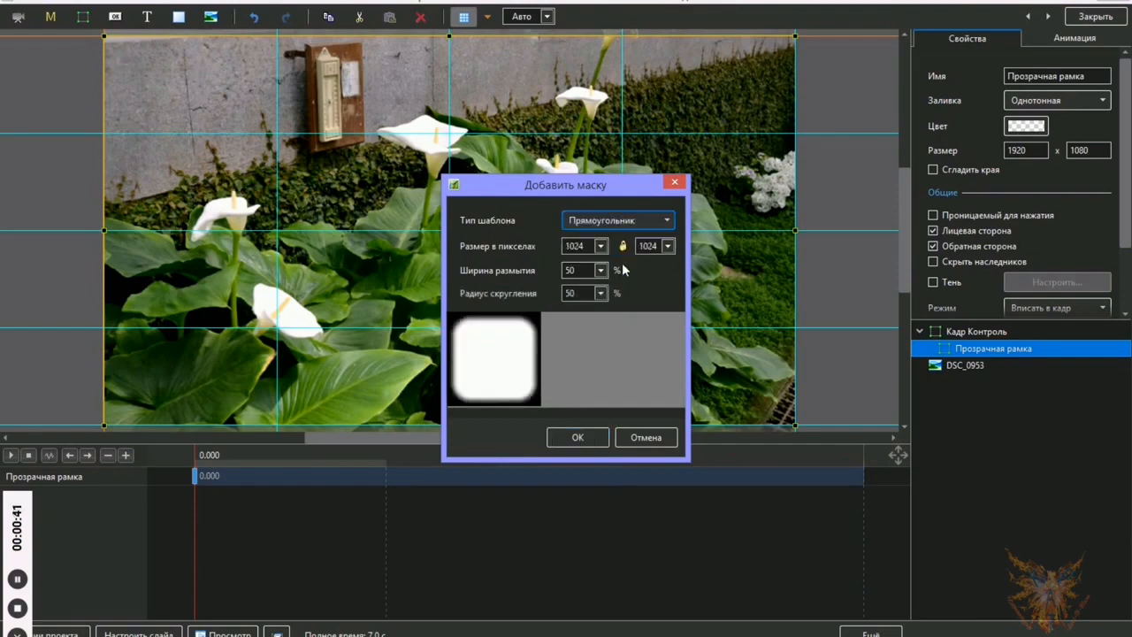
# Set the mask's blur width to 0% and its corner rounding radius to 10%
pyautogui.click(602, 271)
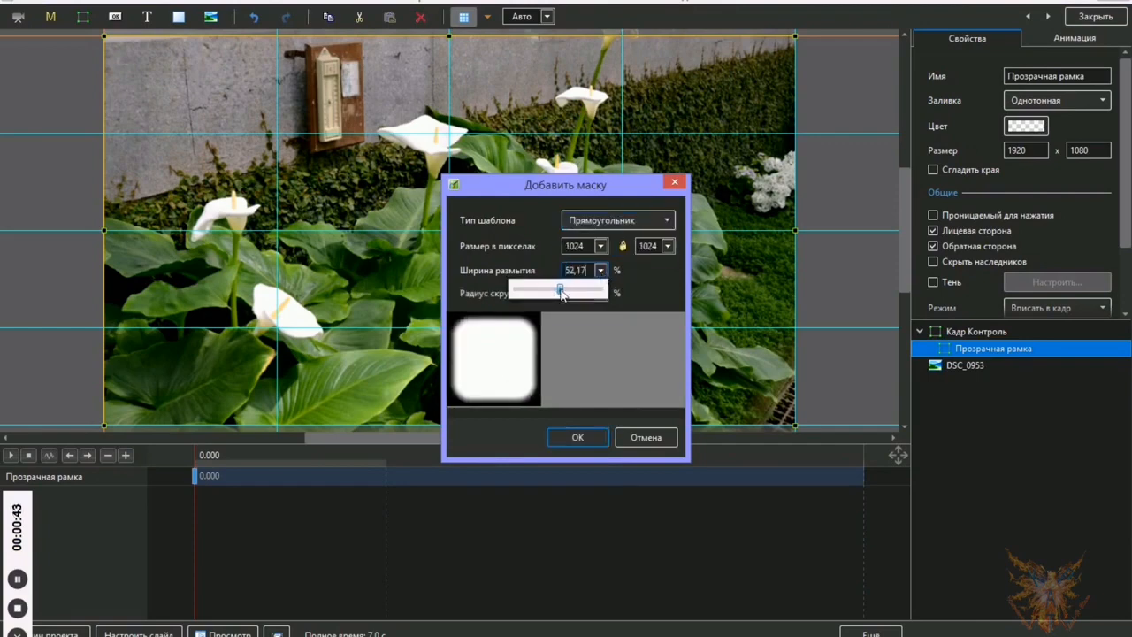
pyautogui.moveTo(554, 294); pyautogui.dragTo(514, 292)
pyautogui.click(653, 284)
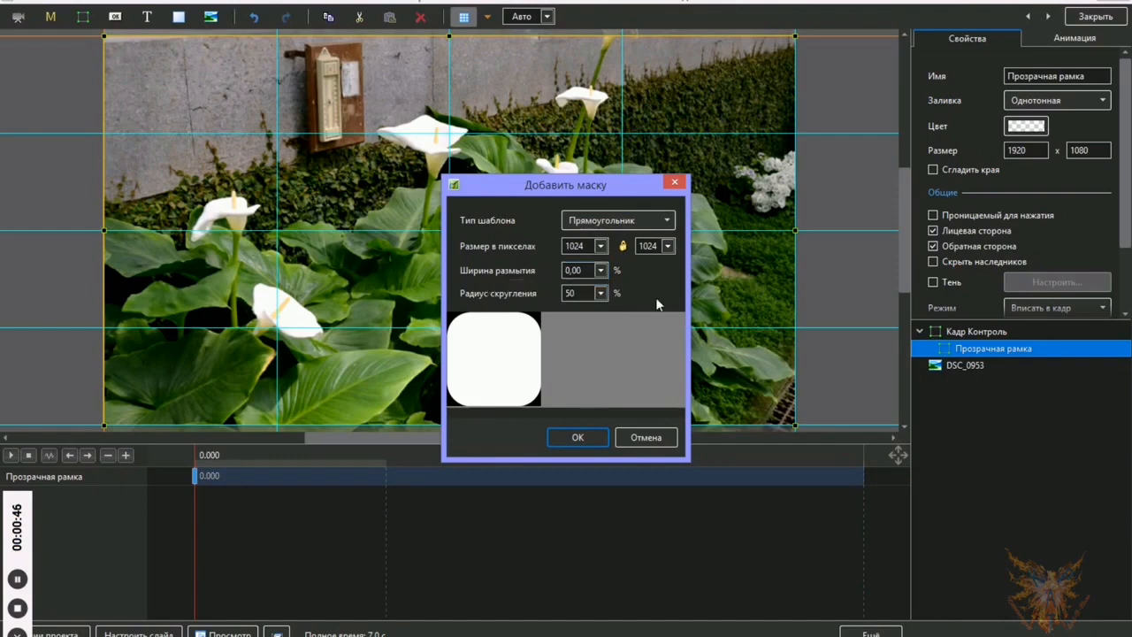
pyautogui.click(601, 294)
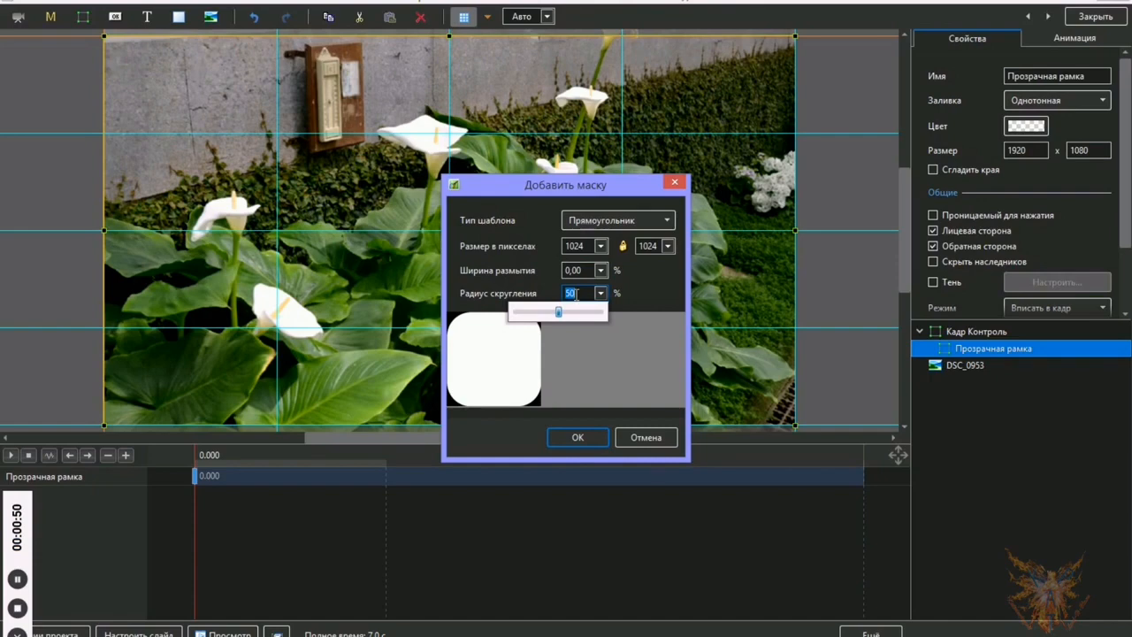
pyautogui.moveTo(558, 312); pyautogui.dragTo(544, 289)
pyautogui.write('10')
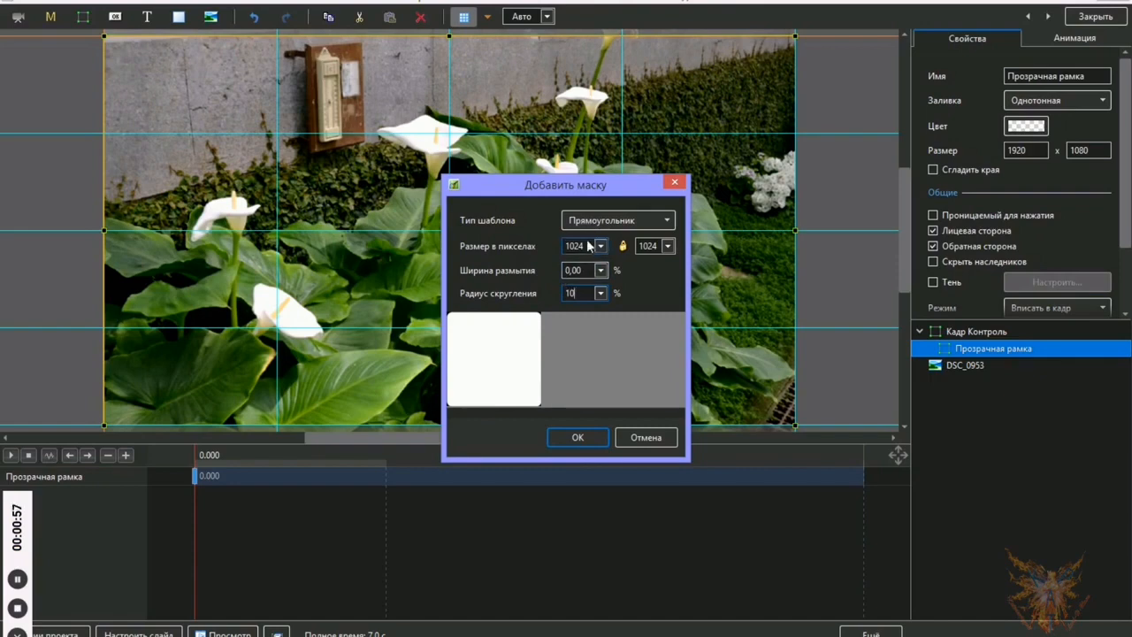
# Set the mask size to 800 x 600 pixels and create the mask
pyautogui.doubleClick(590, 246)
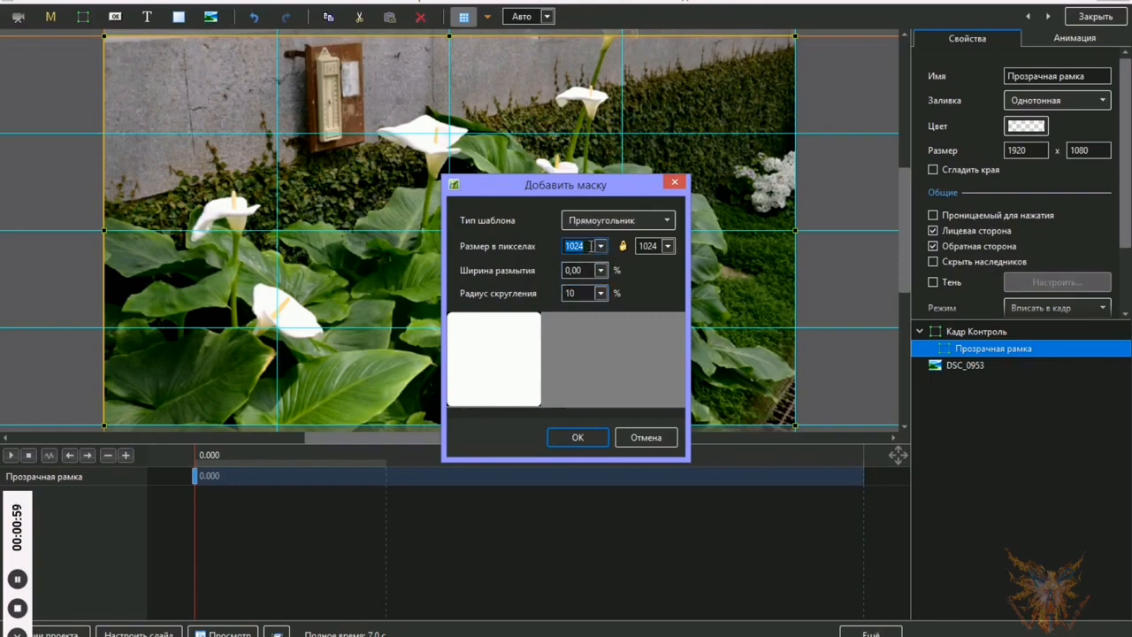
pyautogui.write('800')
pyautogui.doubleClick(648, 245)
pyautogui.write('600')
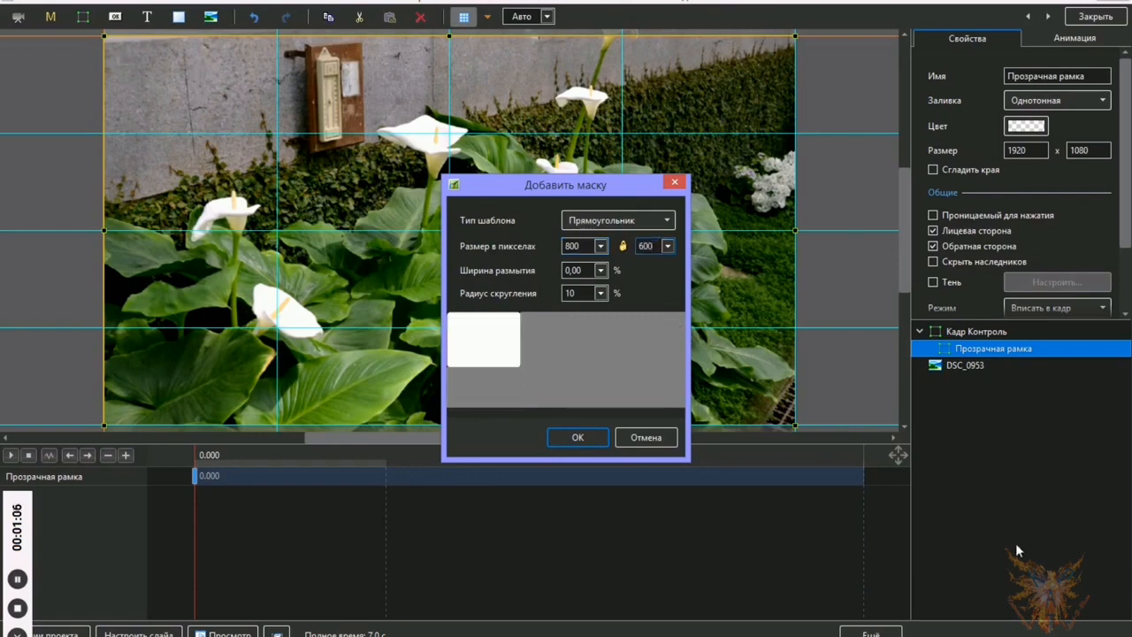
pyautogui.click(577, 437)
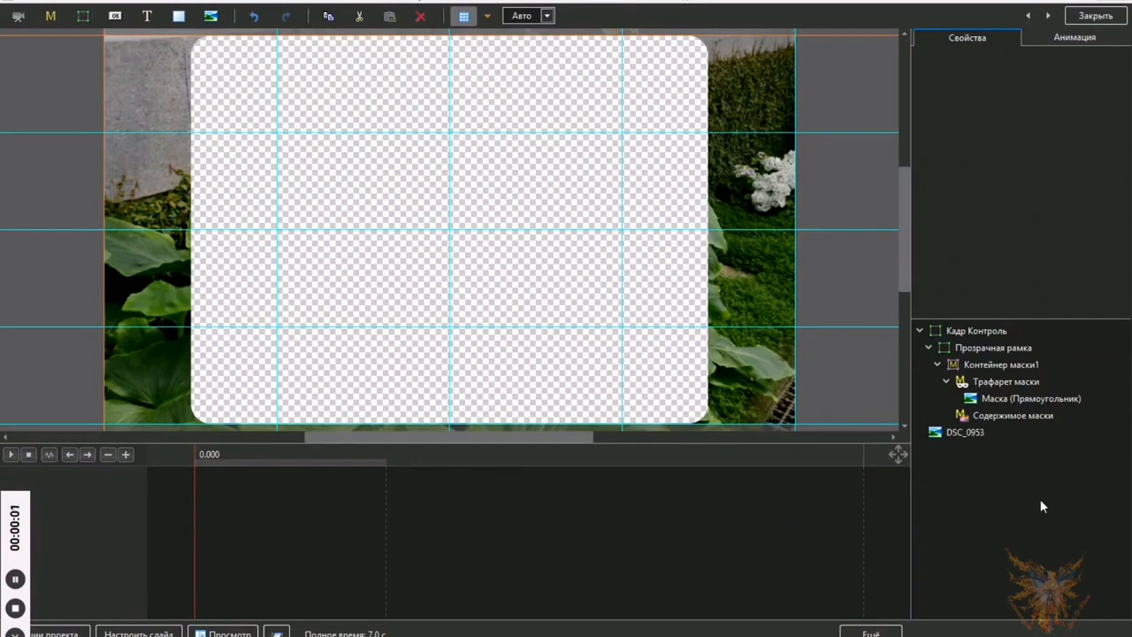
# Add a rectangle inside the mask content element Содержимое маски
pyautogui.click(1021, 421)
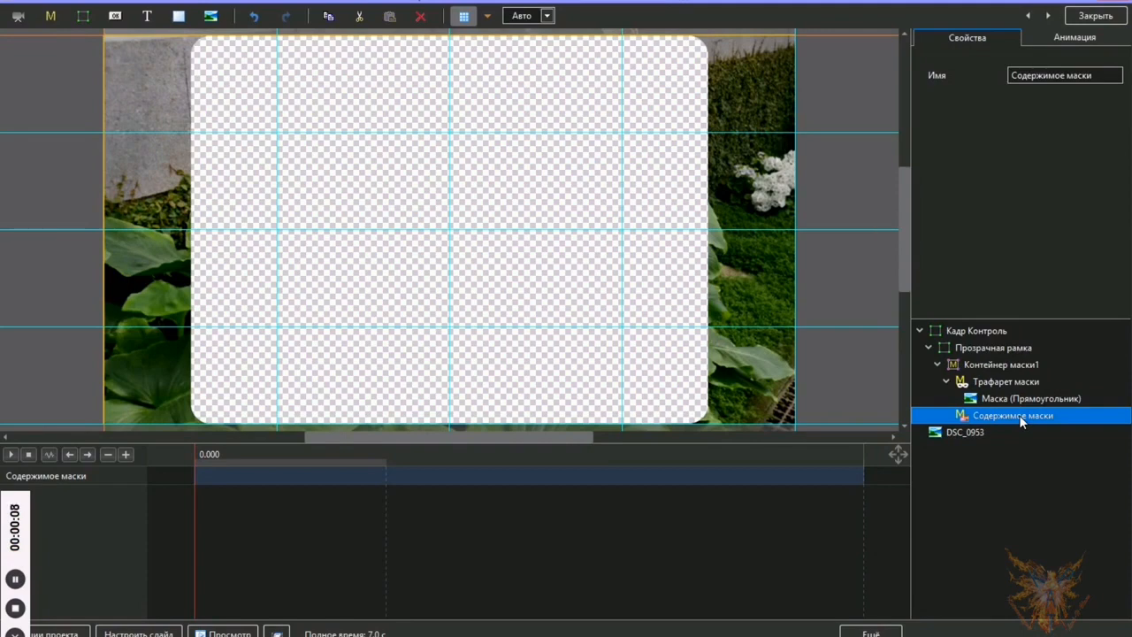
pyautogui.rightClick(1021, 421)
pyautogui.moveTo(1022, 425)
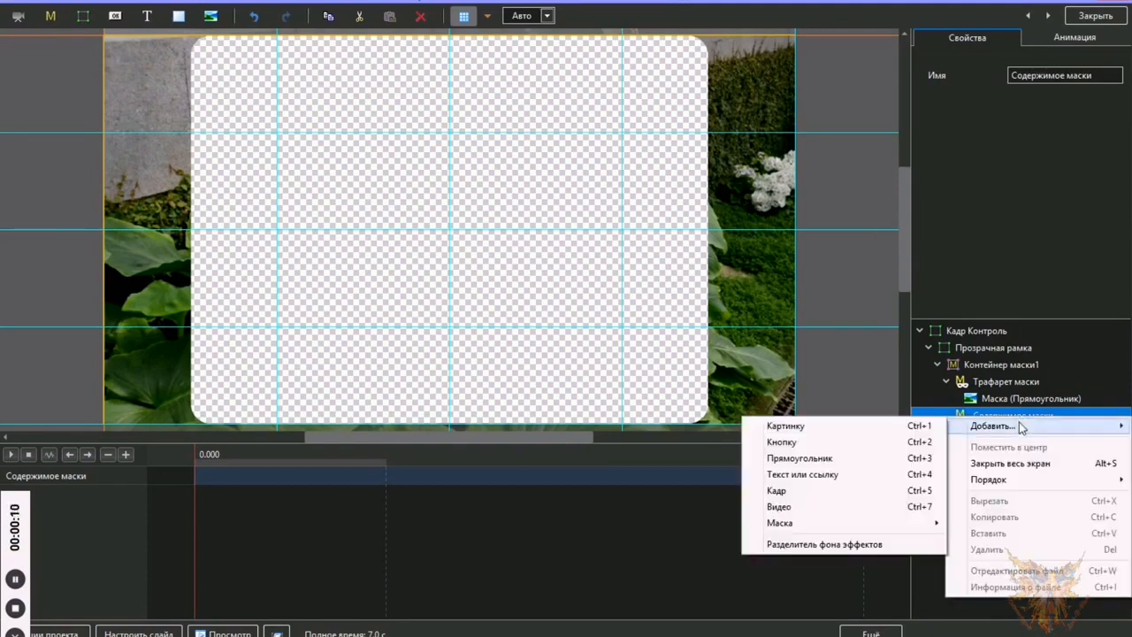
pyautogui.click(838, 460)
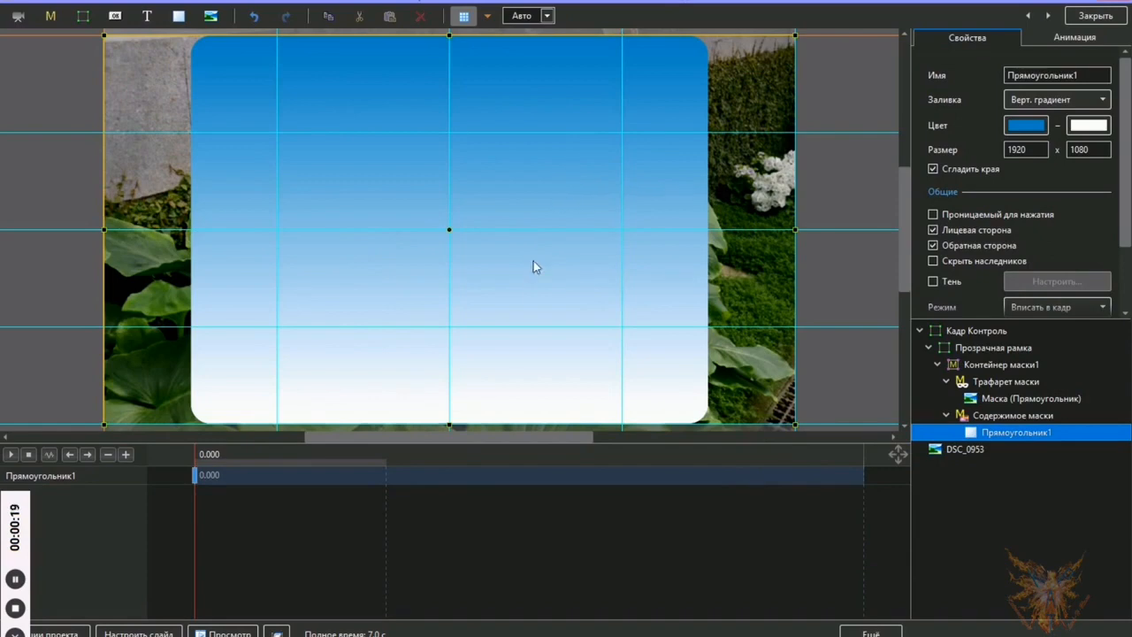
# Copy Маска (Прямоугольник) and paste the duplicate into Трафарет маски
pyautogui.click(995, 403)
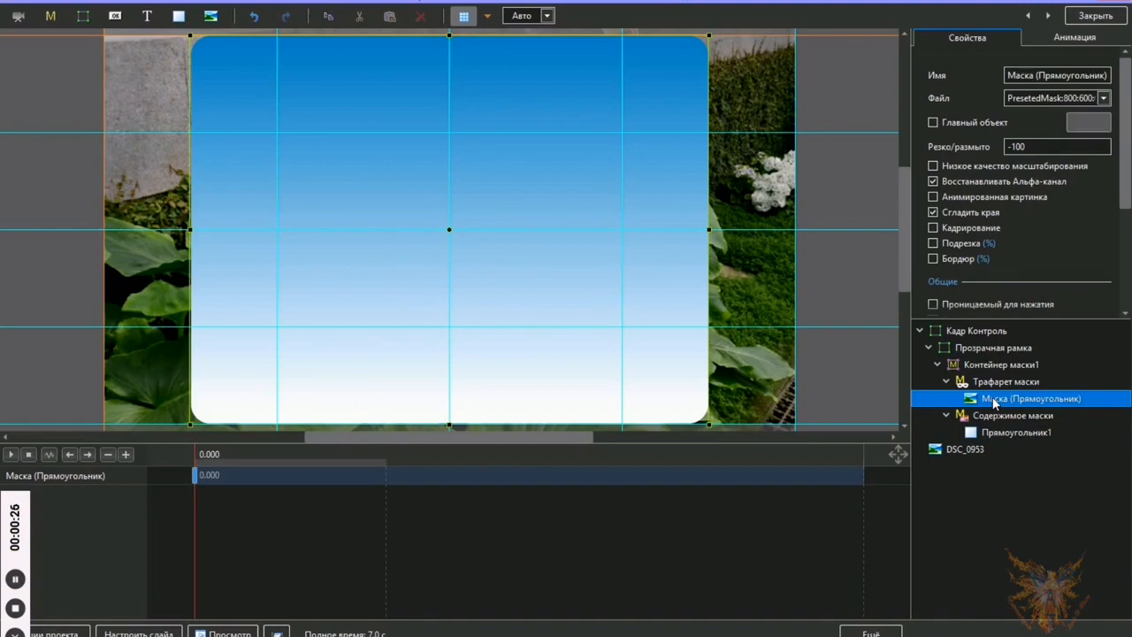
pyautogui.rightClick(995, 402)
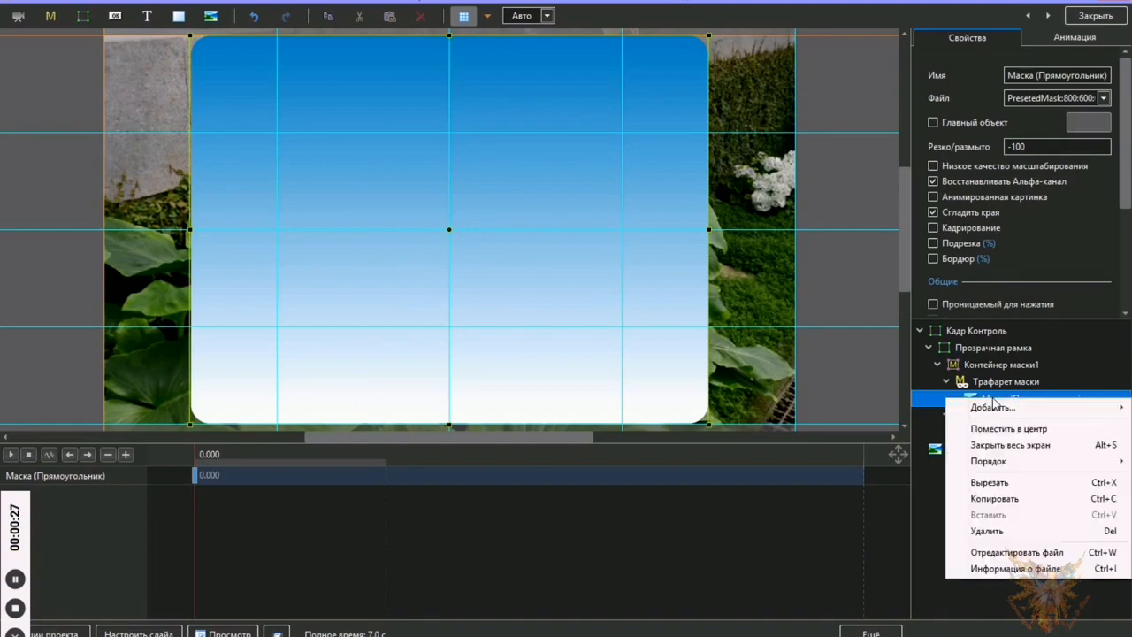
pyautogui.click(996, 499)
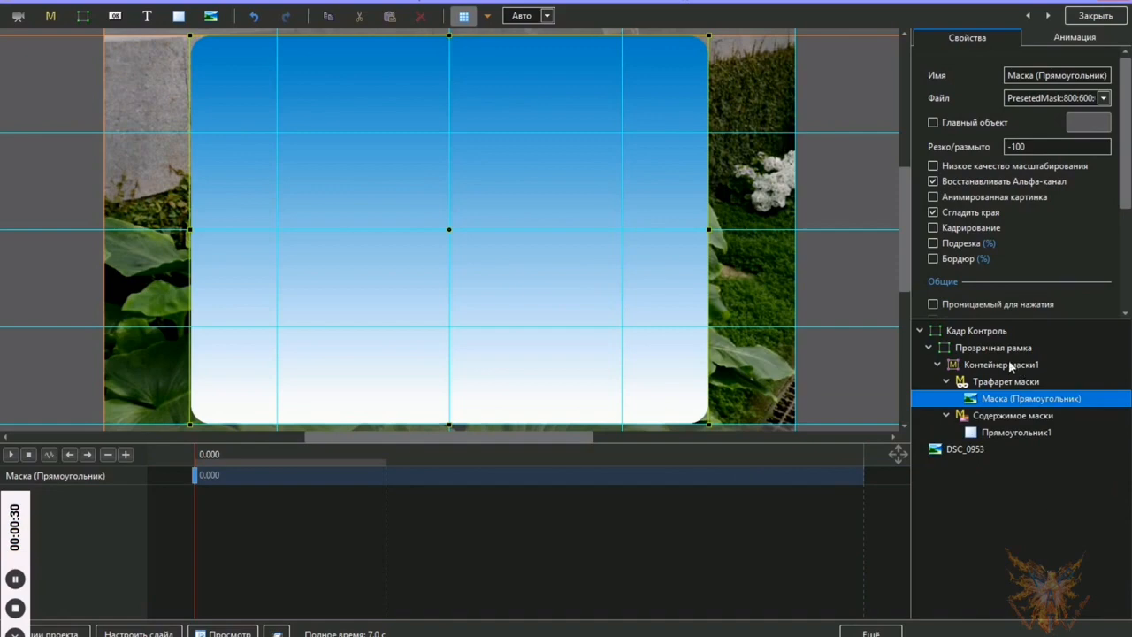
pyautogui.click(1006, 382)
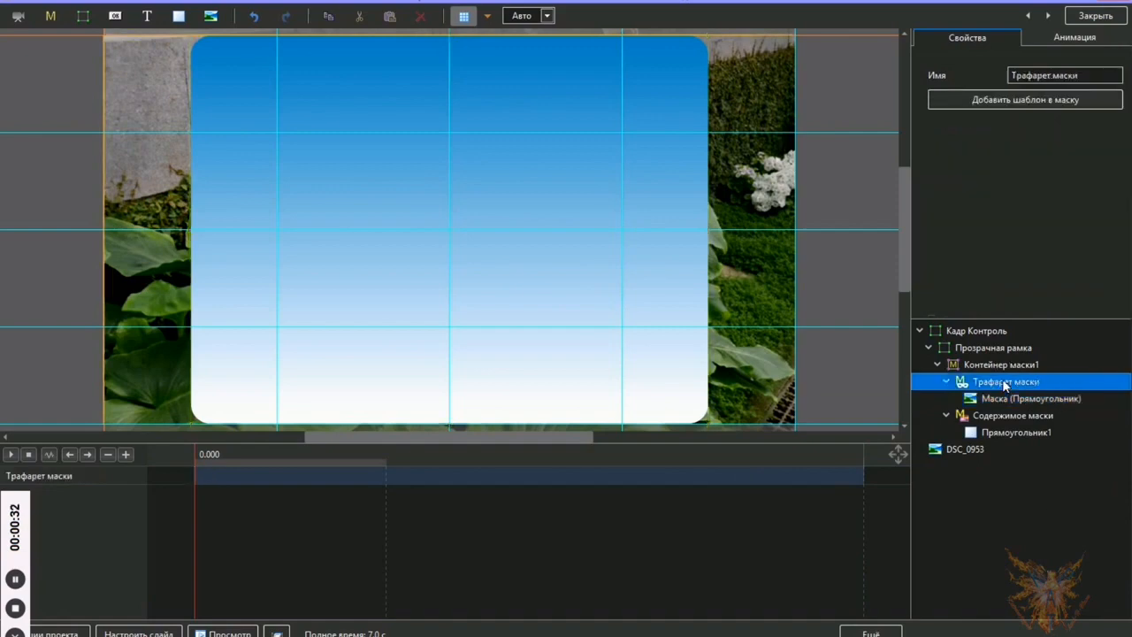
pyautogui.rightClick(1006, 382)
pyautogui.click(994, 497)
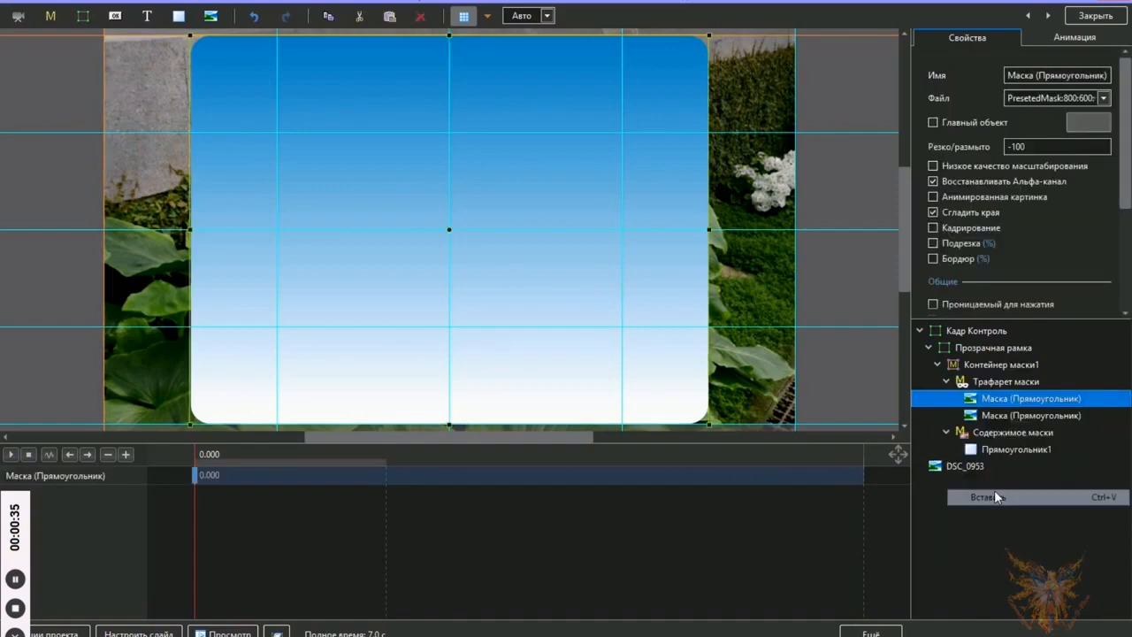
# Rename the upper mask in Трафарет маски as "Маска негатив"
pyautogui.click(1050, 76)
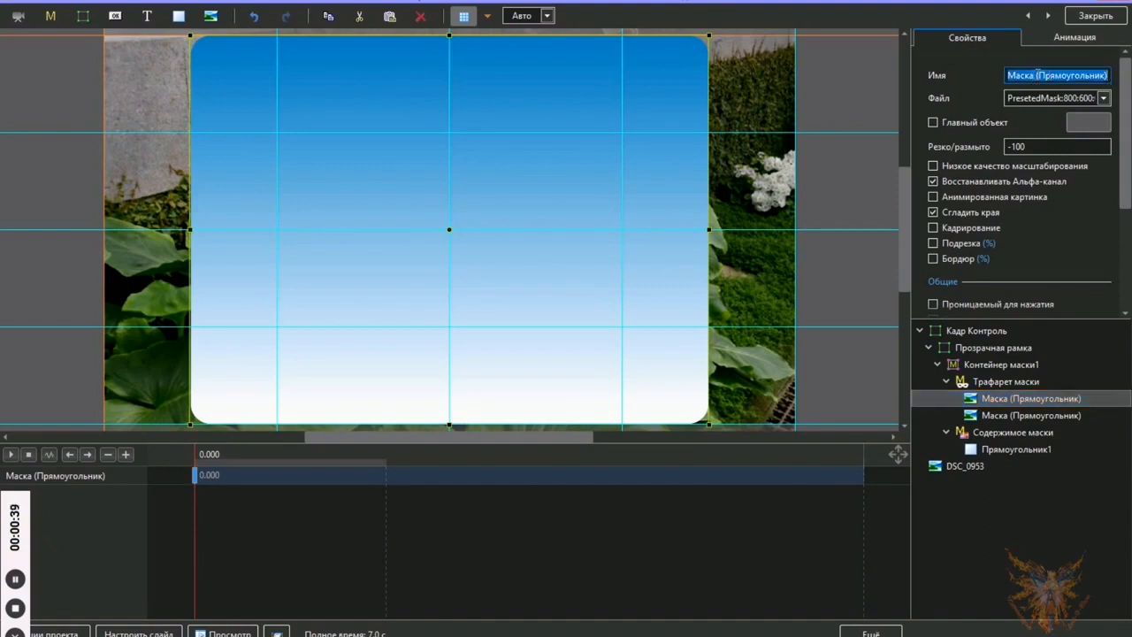
pyautogui.doubleClick(1105, 76)
pyautogui.write('не')
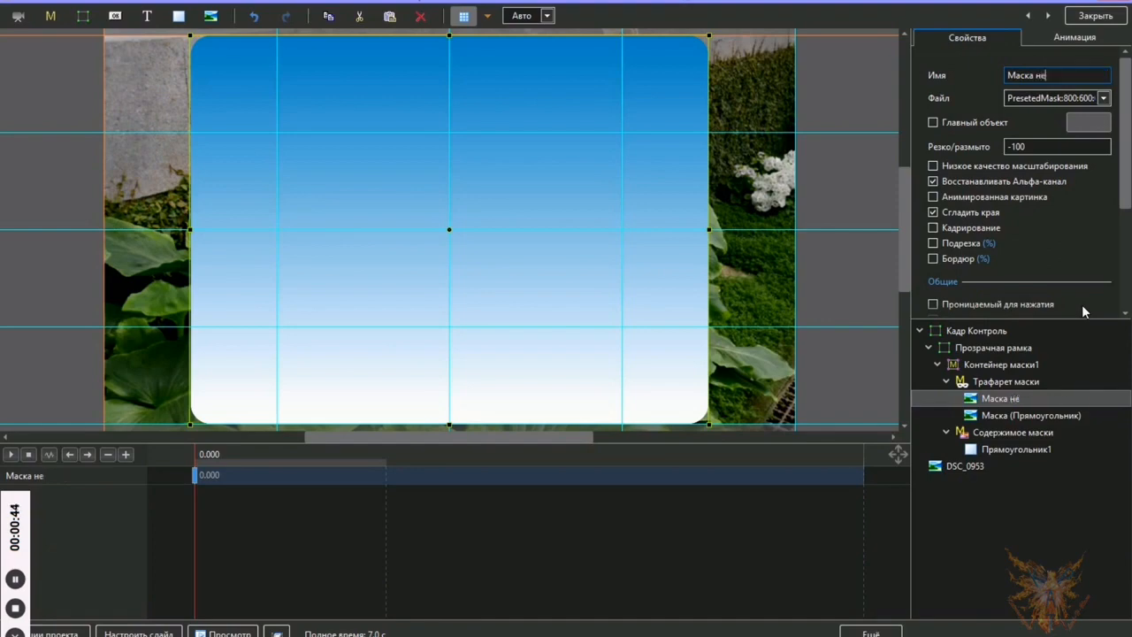
pyautogui.write('гатив')
# Rename the lower mask in Трафарет маски as "Маска видимая"
pyautogui.click(990, 416)
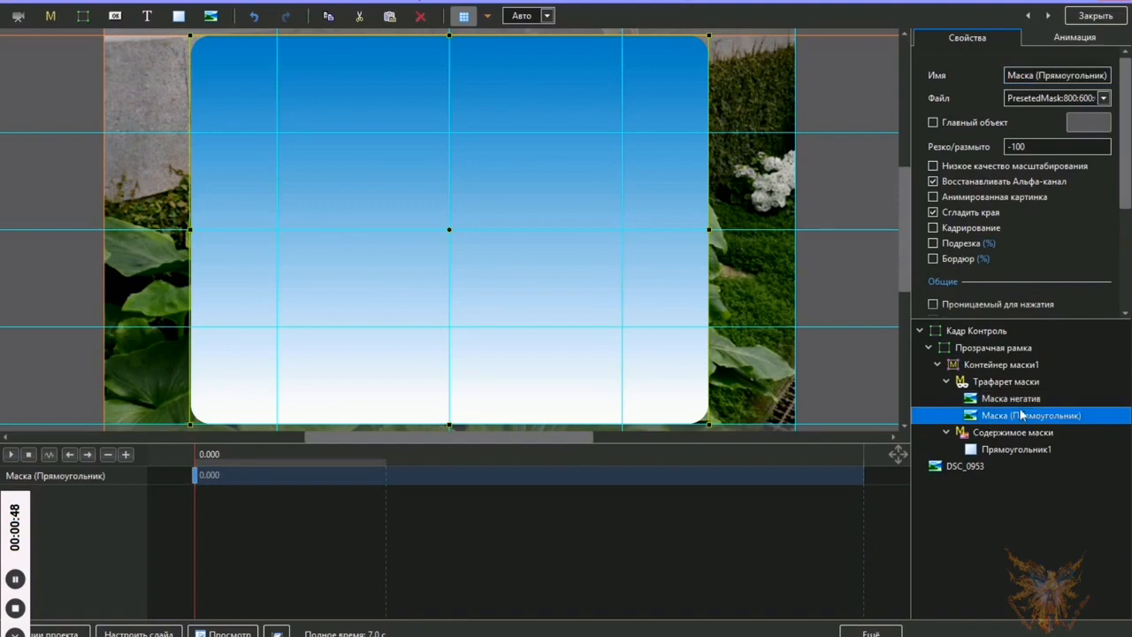
pyautogui.click(1026, 74)
pyautogui.moveTo(1037, 77); pyautogui.dragTo(1116, 78)
pyautogui.write('видимая')
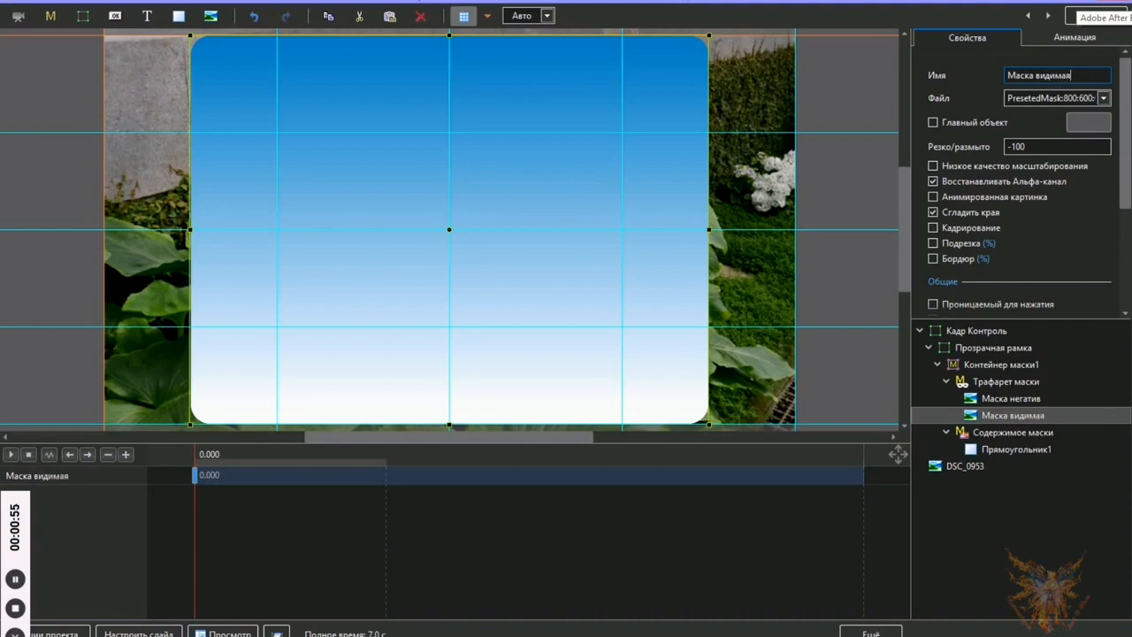
# Apply the Негатив colour correction filter to Маска негатив
pyautogui.click(1008, 400)
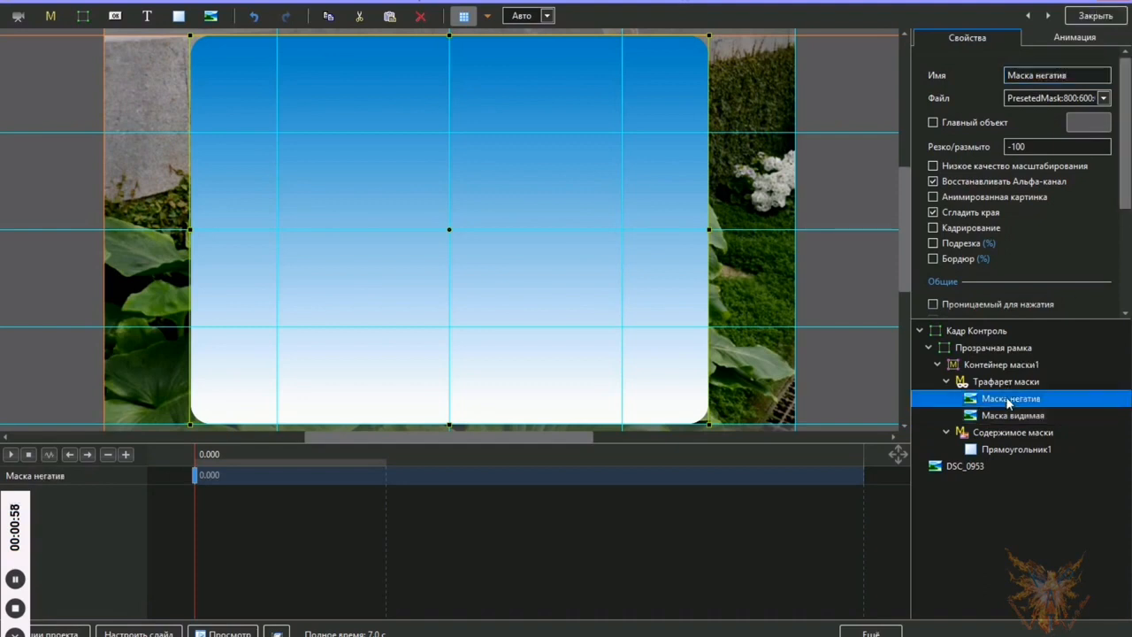
pyautogui.click(1076, 40)
pyautogui.scroll(-4, 1105, 222)
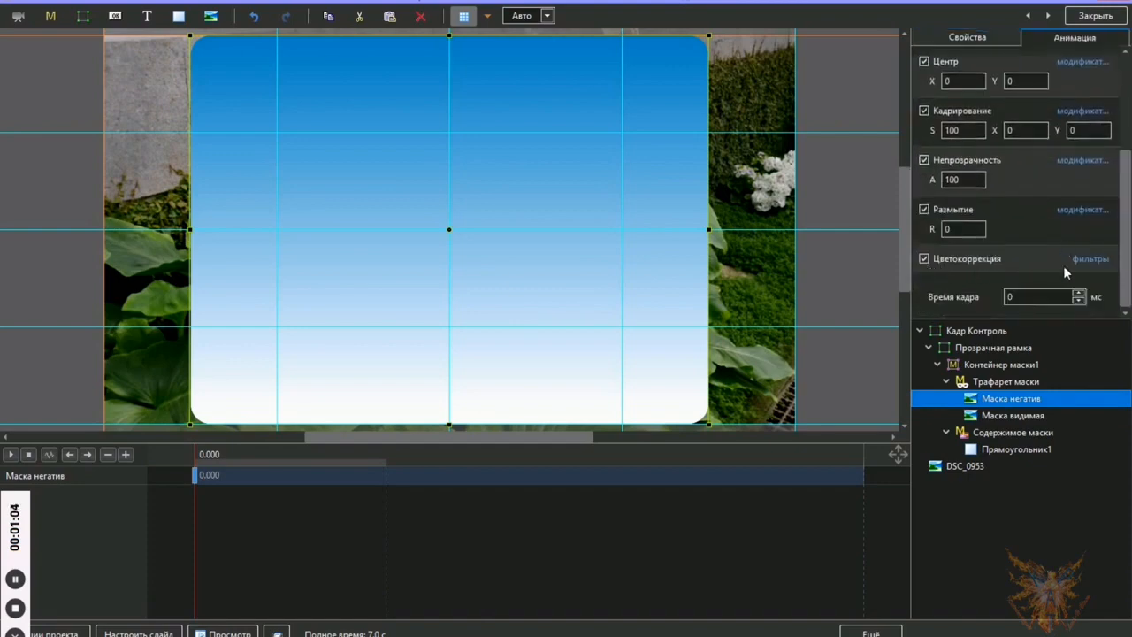
pyautogui.click(1096, 261)
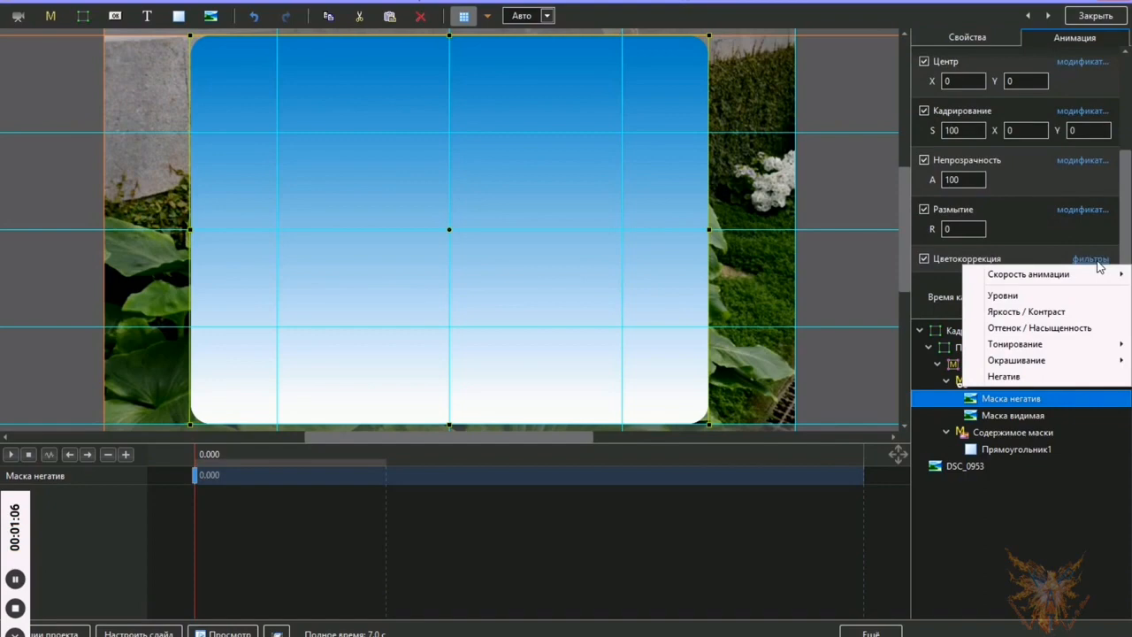
pyautogui.click(1008, 377)
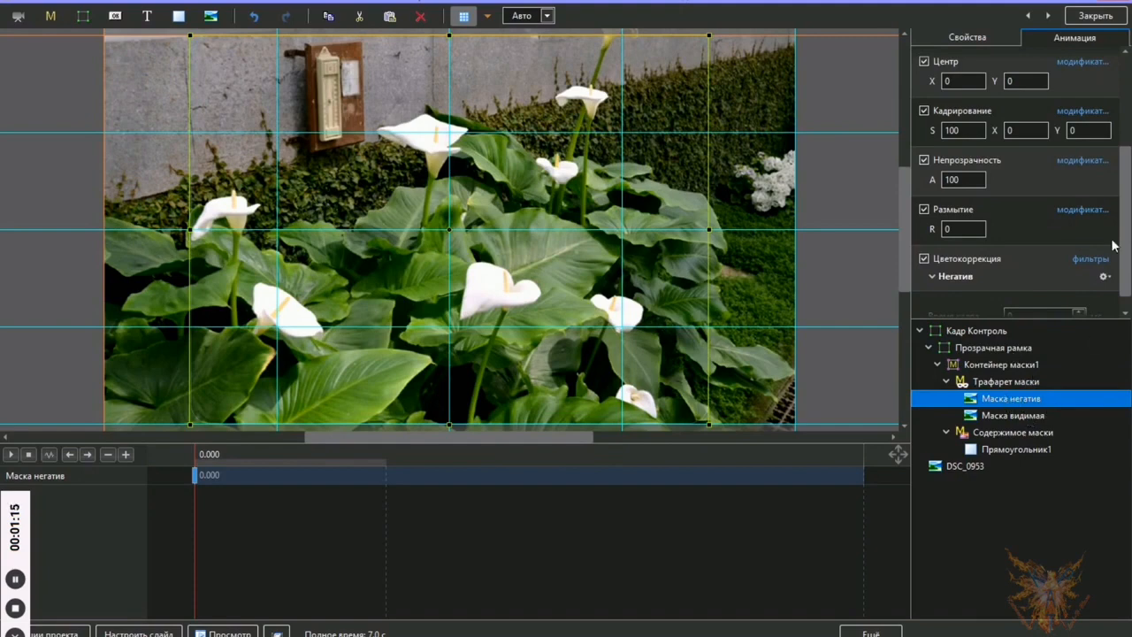
# Scale Маска негатив down to 75% on both X and Y to form a frame border
pyautogui.moveTo(1125, 243); pyautogui.dragTo(1127, 134)
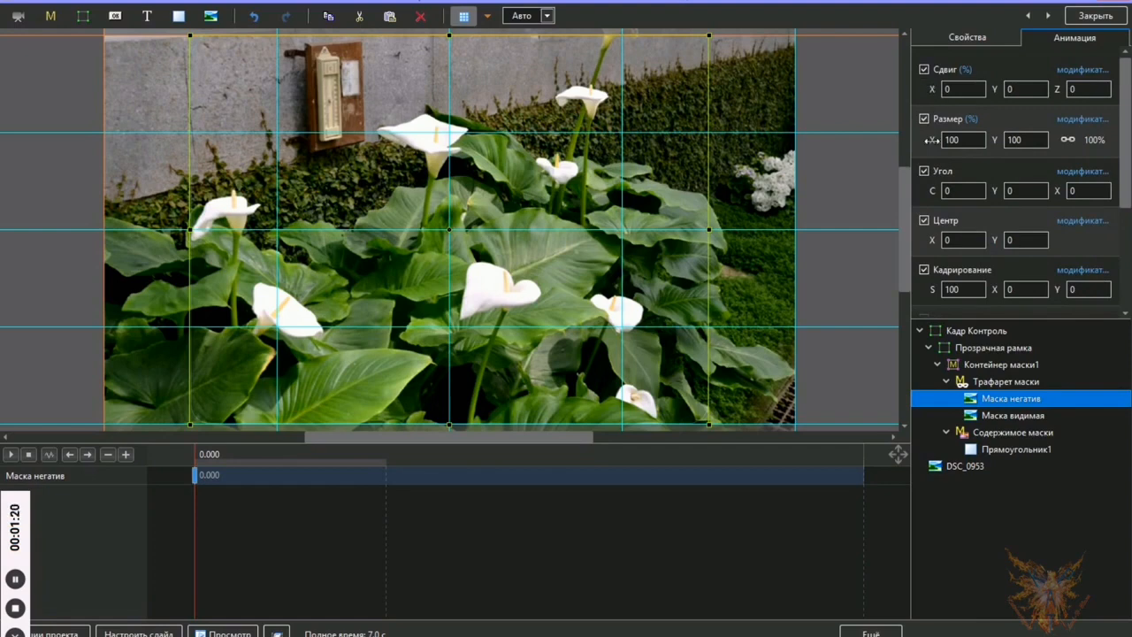
pyautogui.moveTo(932, 139); pyautogui.dragTo(926, 140)
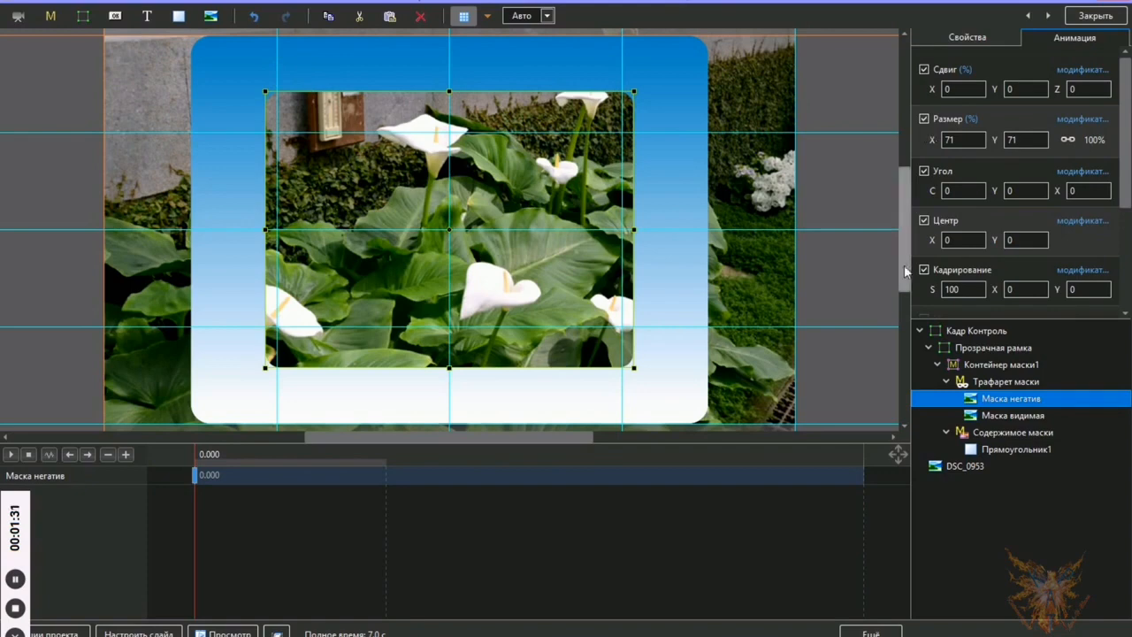
pyautogui.click(1019, 418)
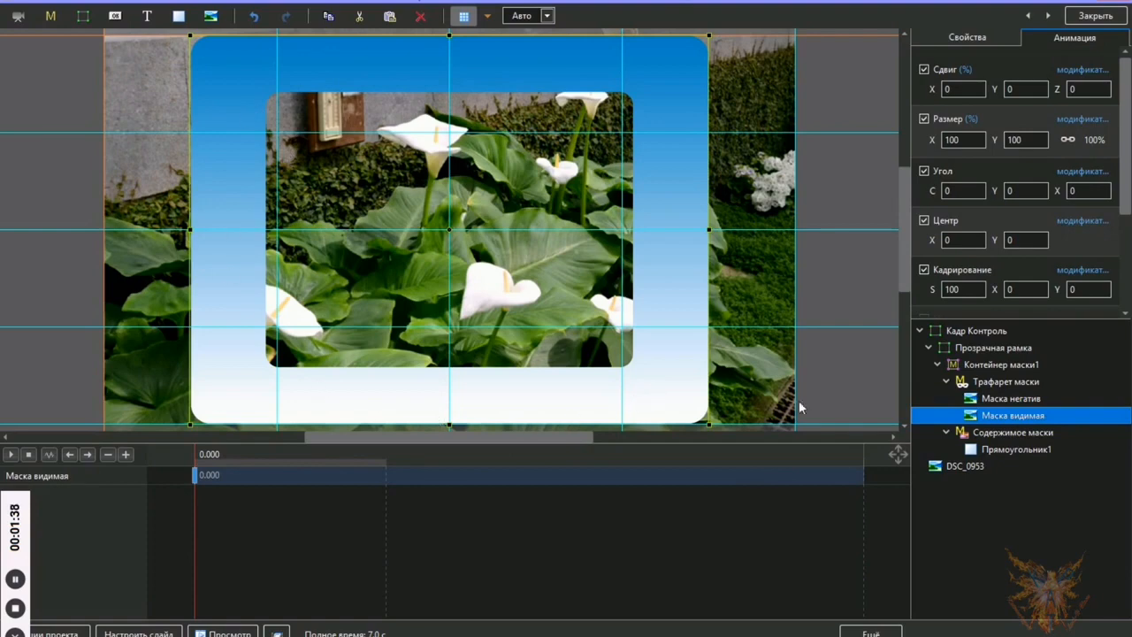
pyautogui.click(991, 400)
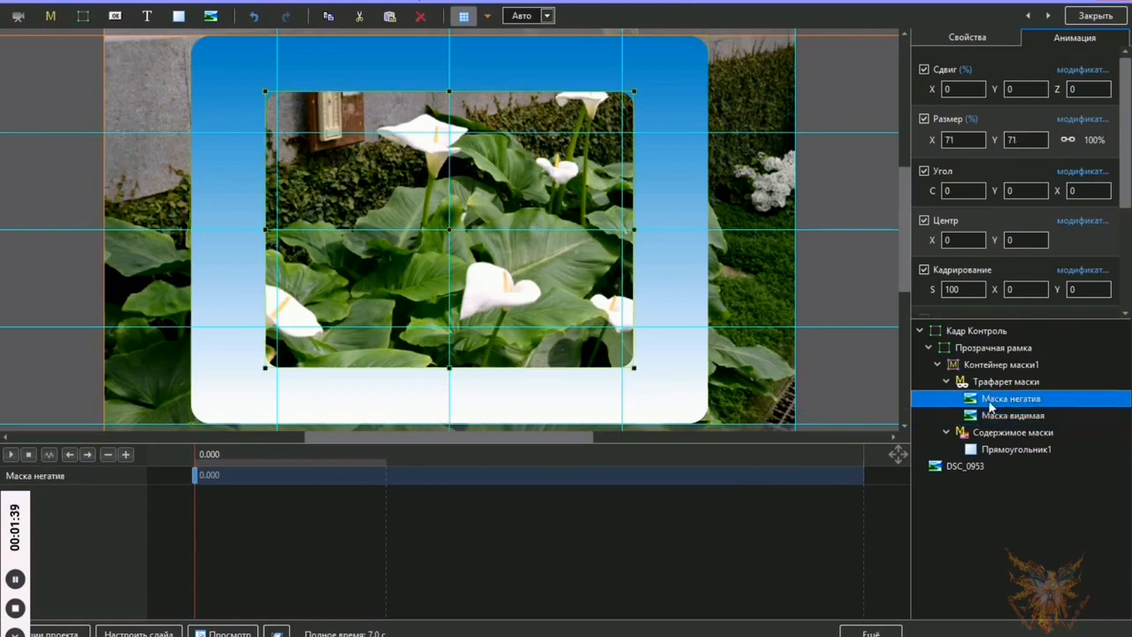
pyautogui.doubleClick(957, 139)
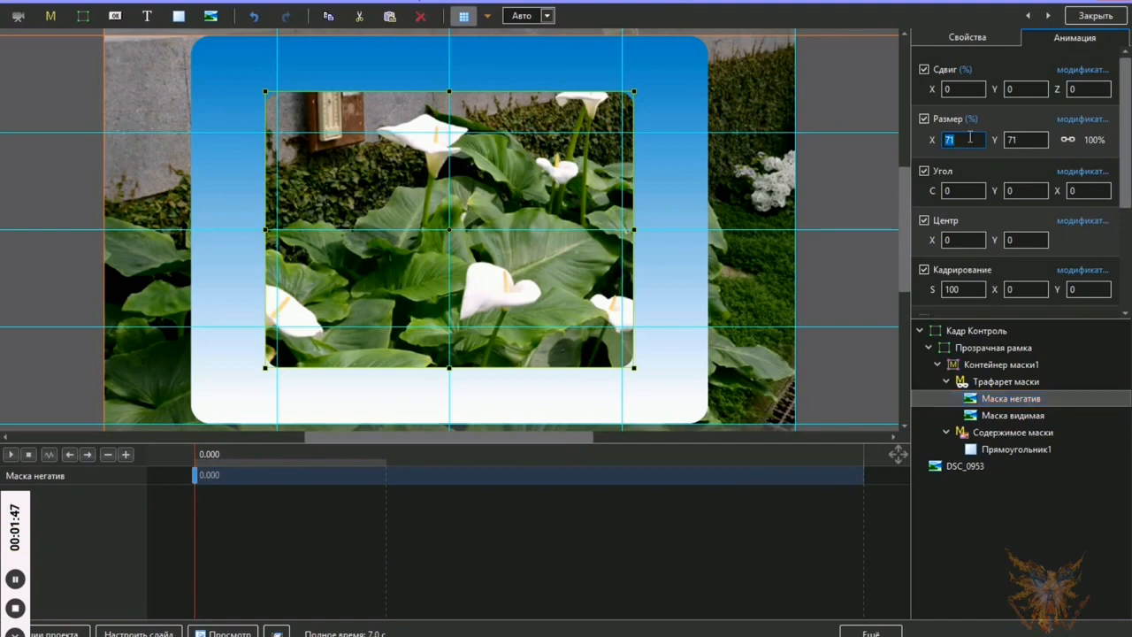
pyautogui.write('7')
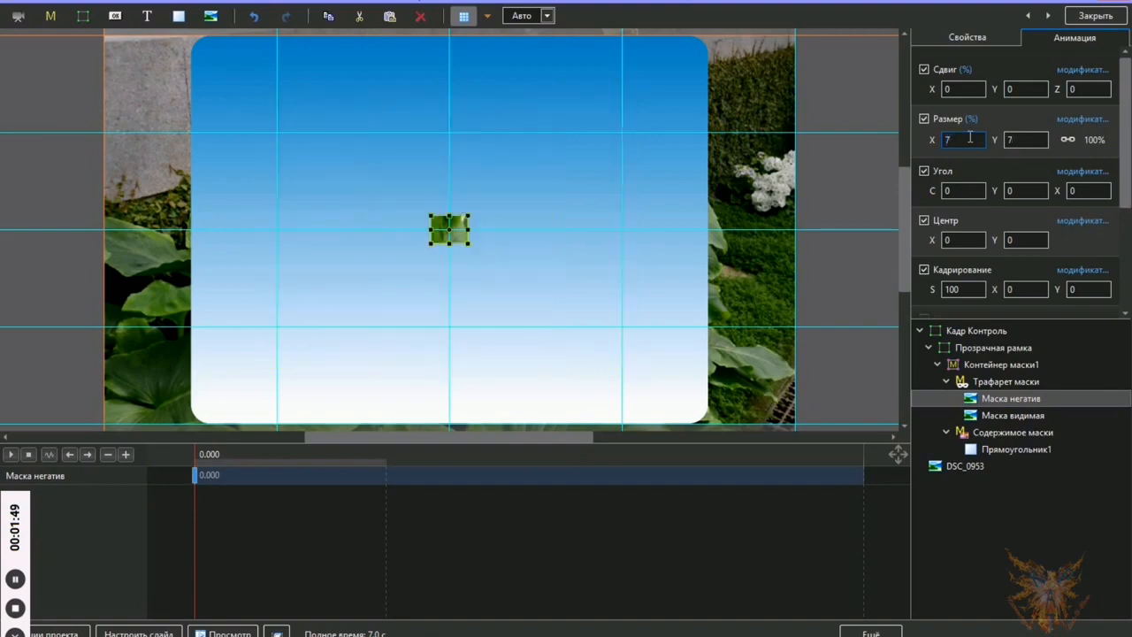
pyautogui.write('5')
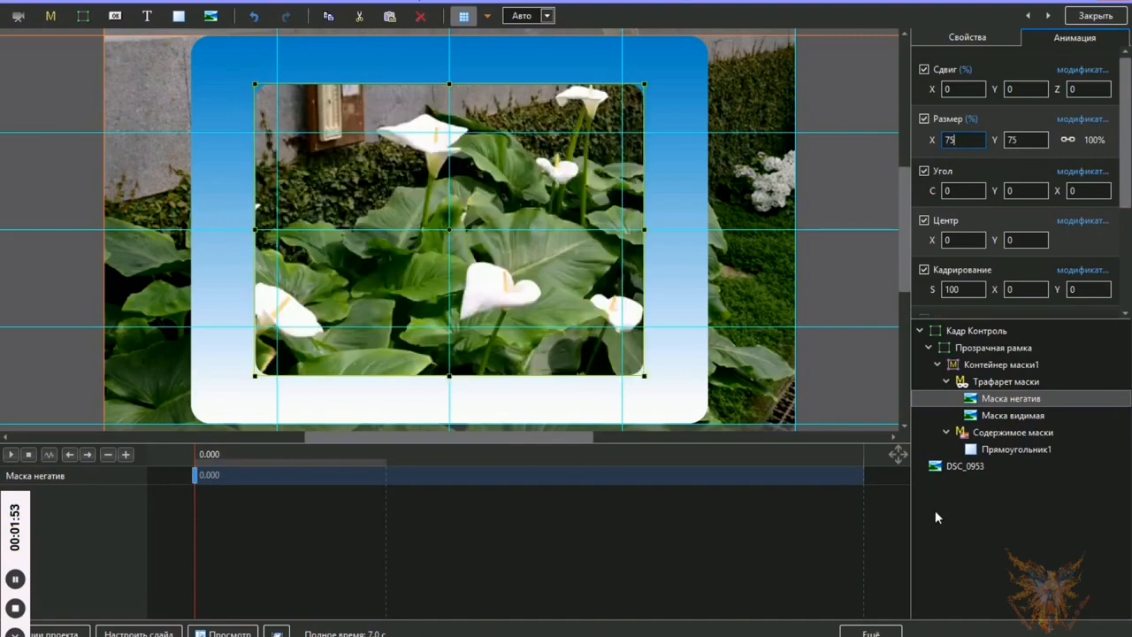
# Set the first gradient colour of Прямоугольник1 to dark green 001D01, sampled from the background photo
pyautogui.click(1021, 449)
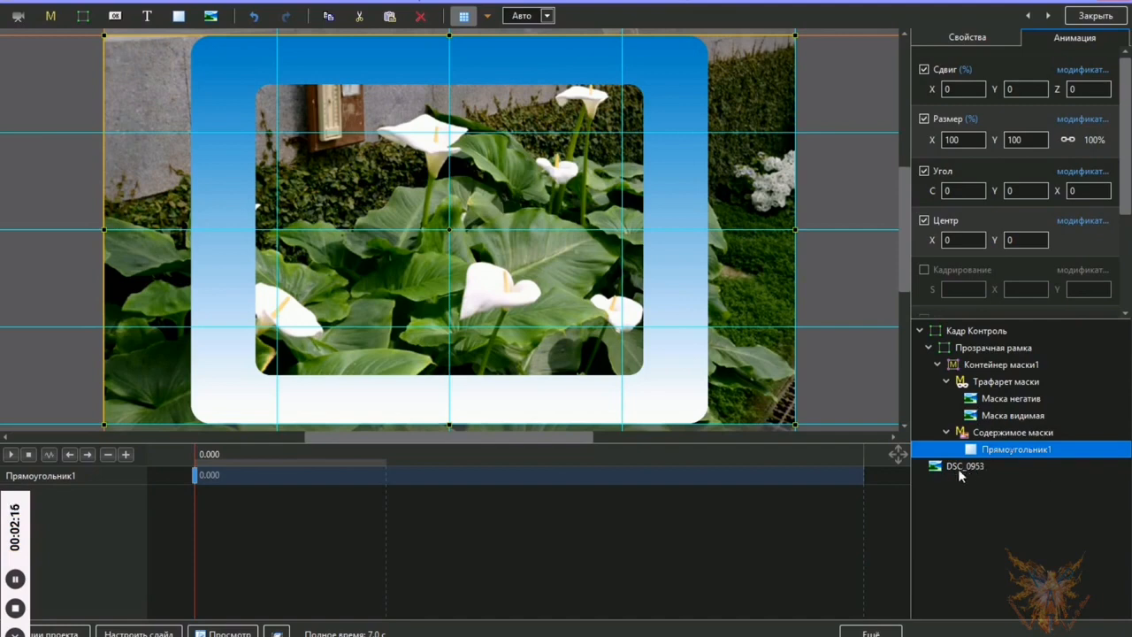
pyautogui.click(962, 39)
pyautogui.click(1019, 129)
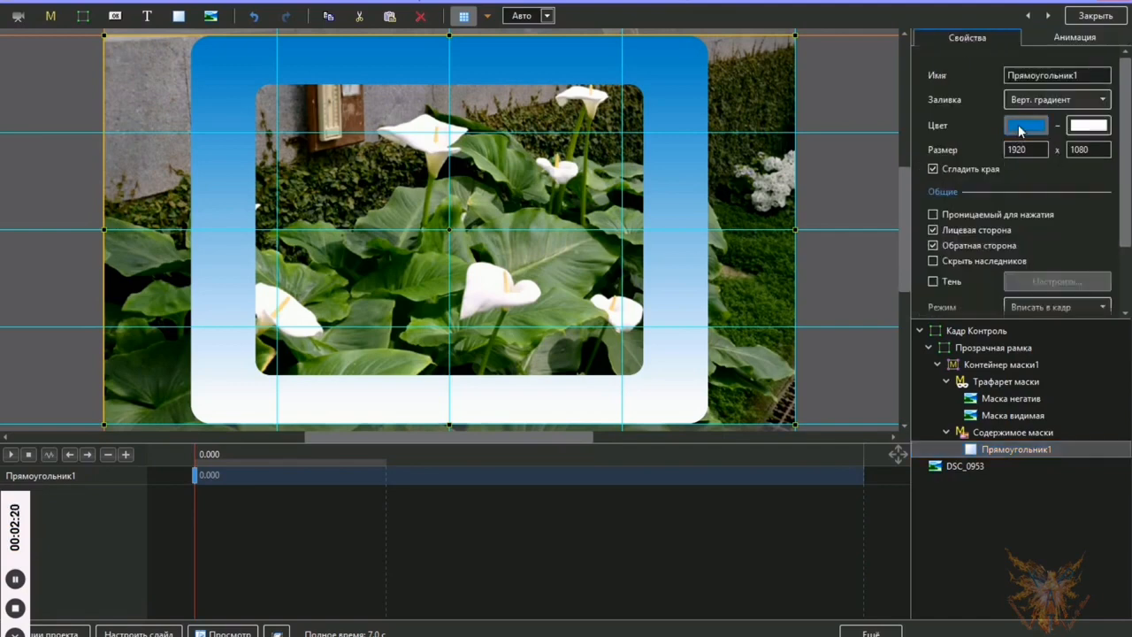
pyautogui.moveTo(667, 186); pyautogui.dragTo(920, 181)
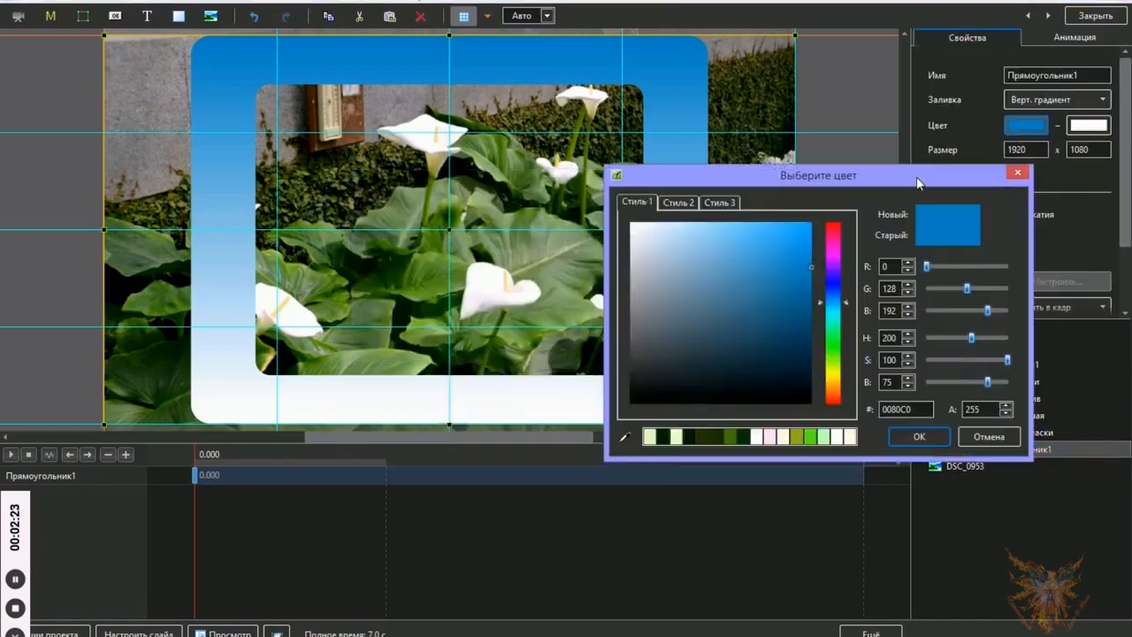
pyautogui.click(625, 436)
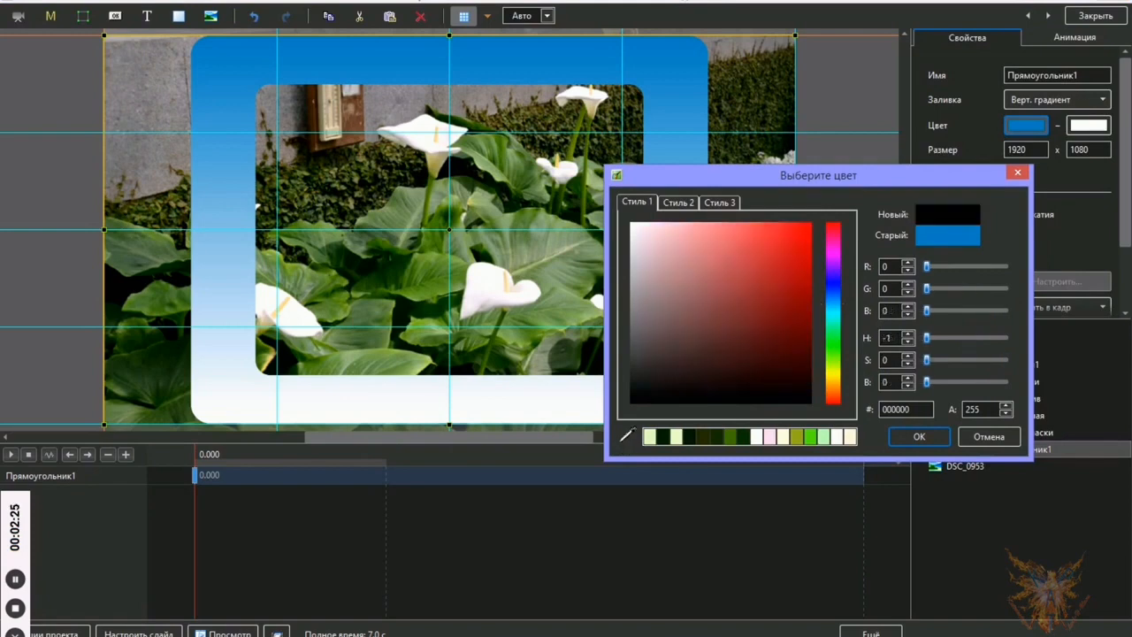
pyautogui.click(403, 314)
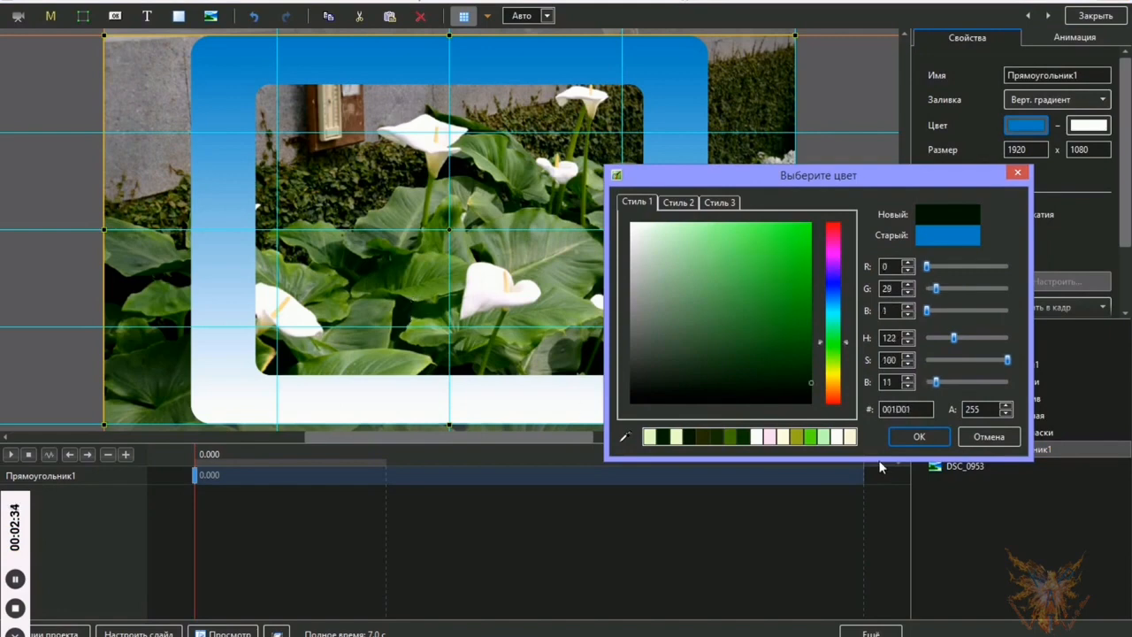
pyautogui.click(920, 437)
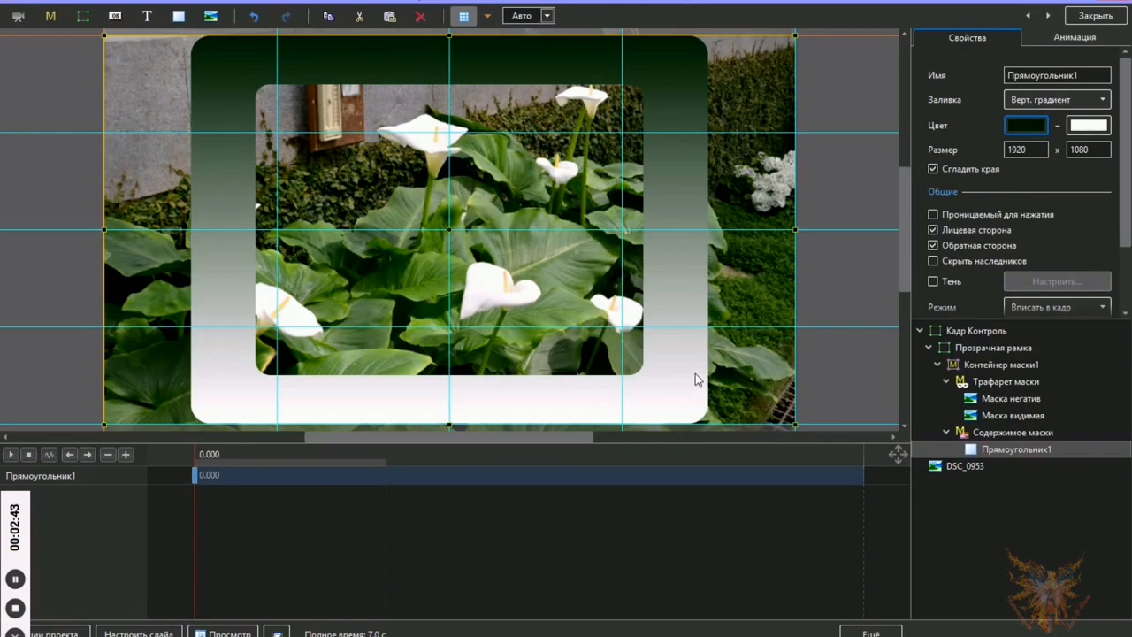
# Set the second gradient colour of Прямоугольник1 to light green DAFDA4 and change its fill to Гор. градиент
pyautogui.click(1094, 125)
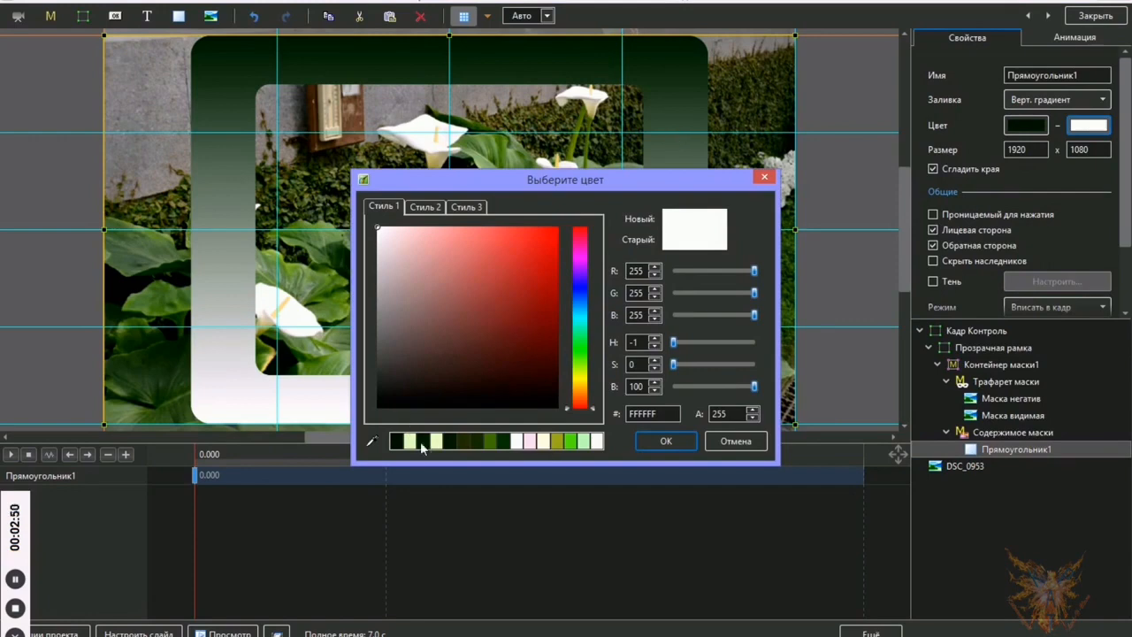
pyautogui.click(368, 444)
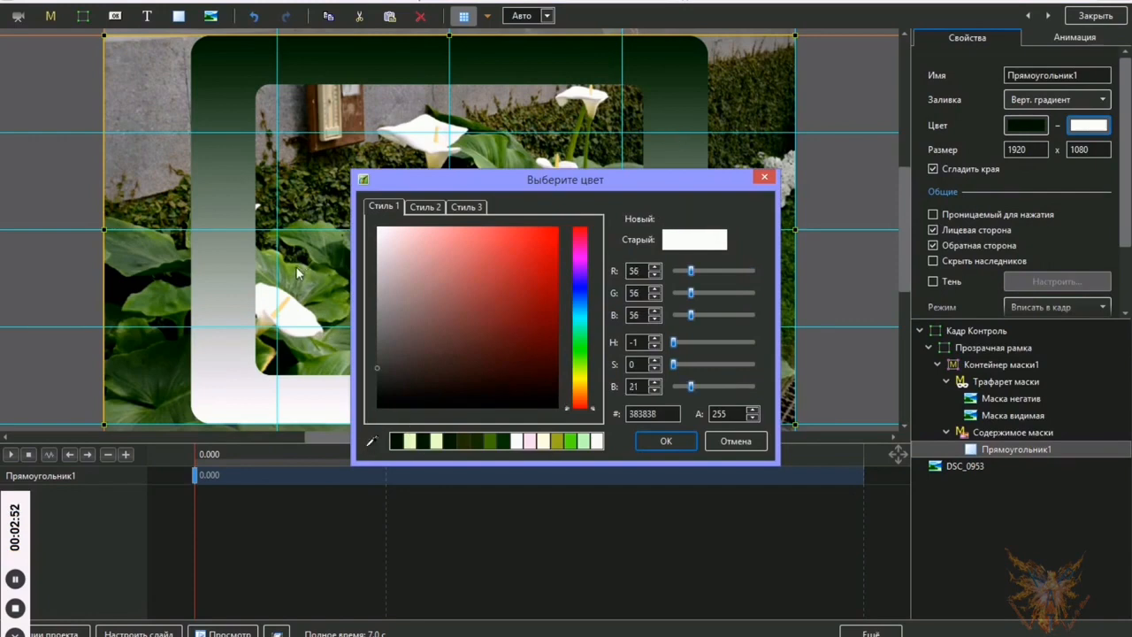
pyautogui.moveTo(381, 441); pyautogui.dragTo(294, 268)
pyautogui.moveTo(421, 233); pyautogui.dragTo(442, 232)
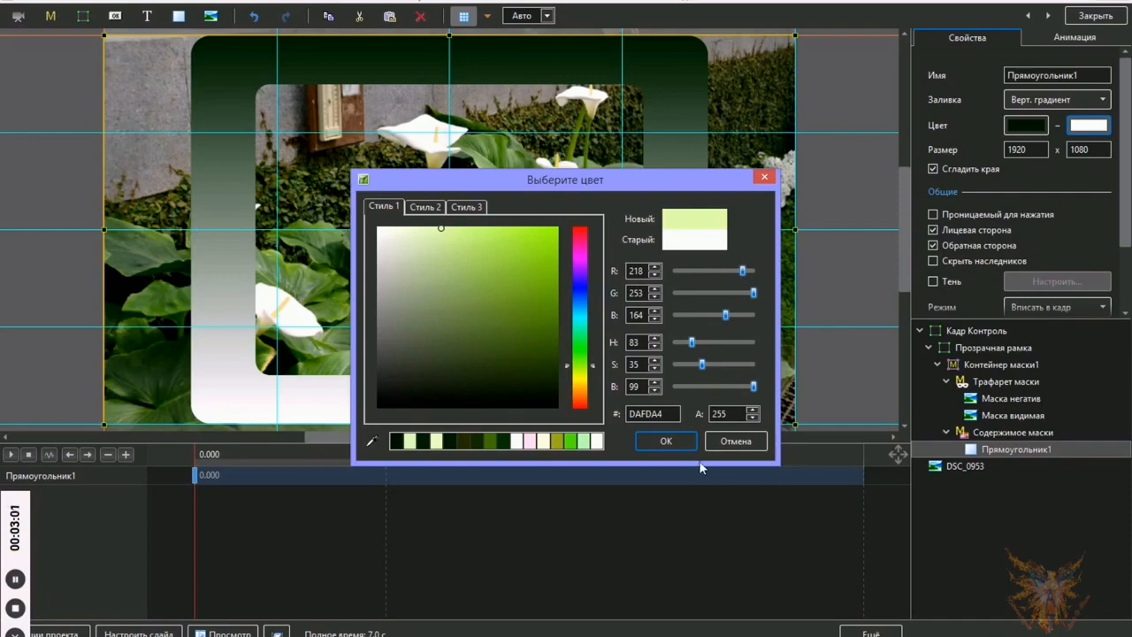
pyautogui.click(674, 442)
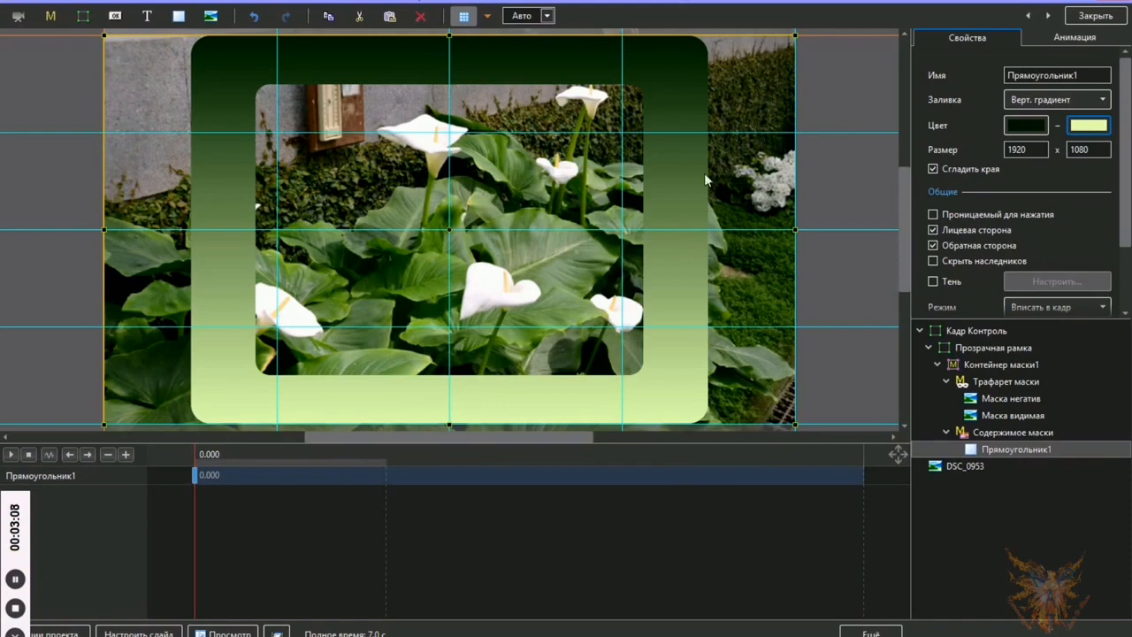
pyautogui.click(1104, 100)
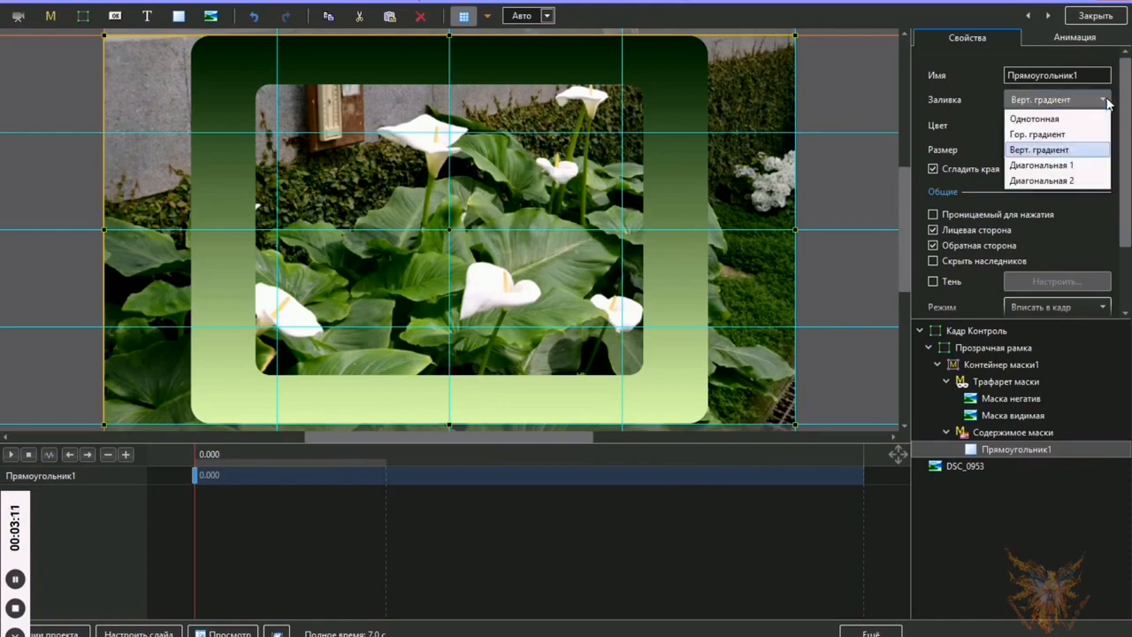
pyautogui.click(1081, 137)
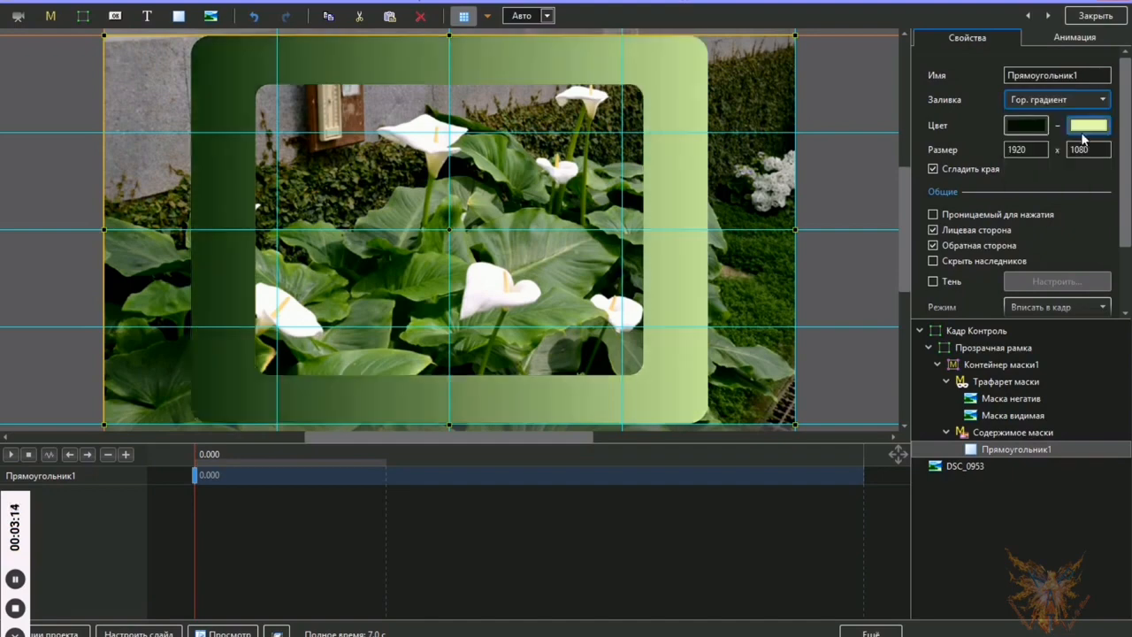
# Try the Диагональная 1 fill on Прямоугольник1 and return it to Гор. градиент
pyautogui.click(1080, 99)
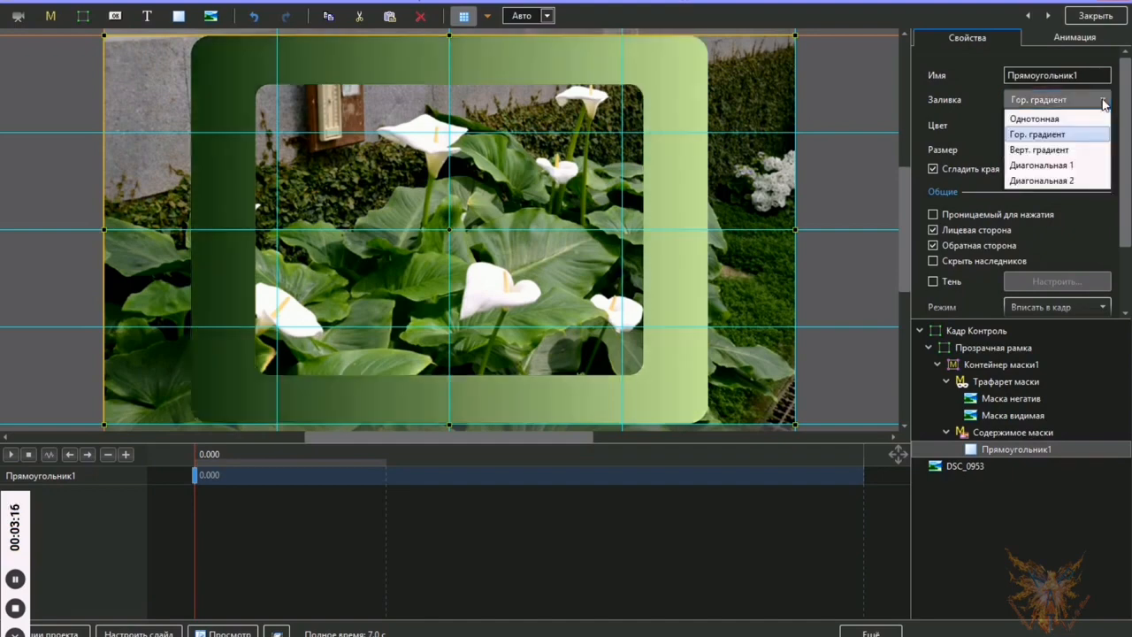
pyautogui.click(1075, 164)
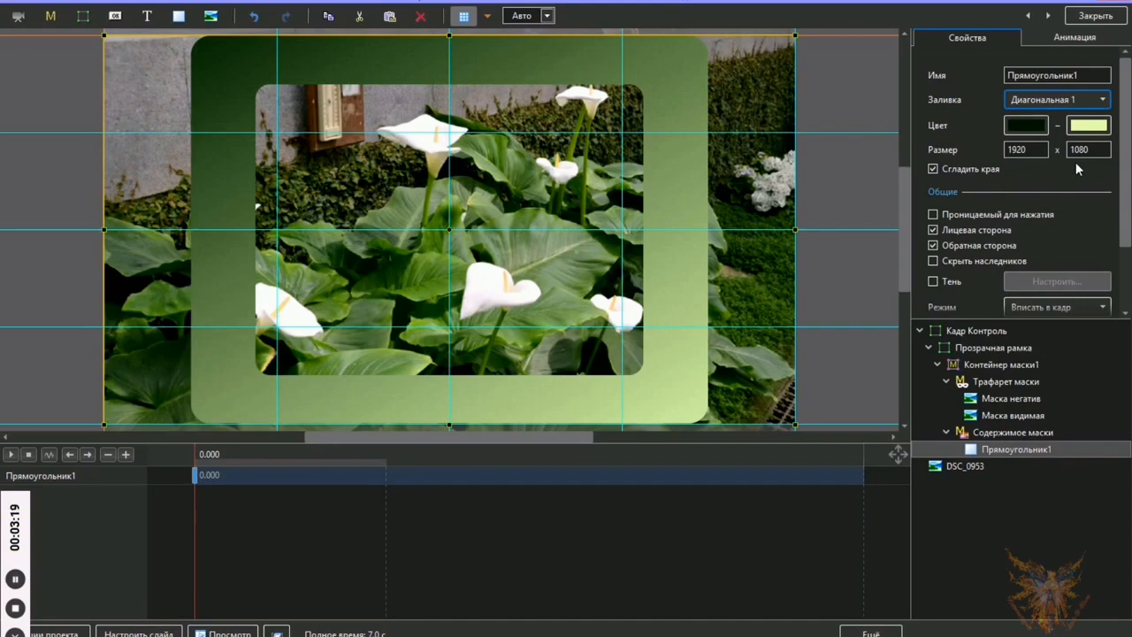
pyautogui.click(1101, 103)
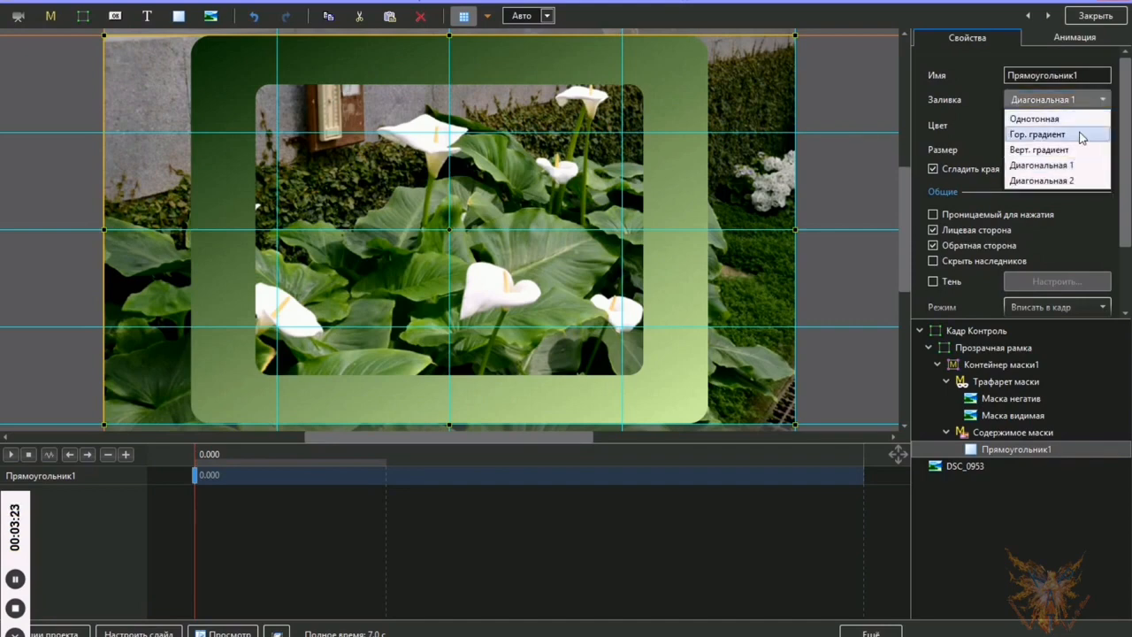
pyautogui.click(1081, 137)
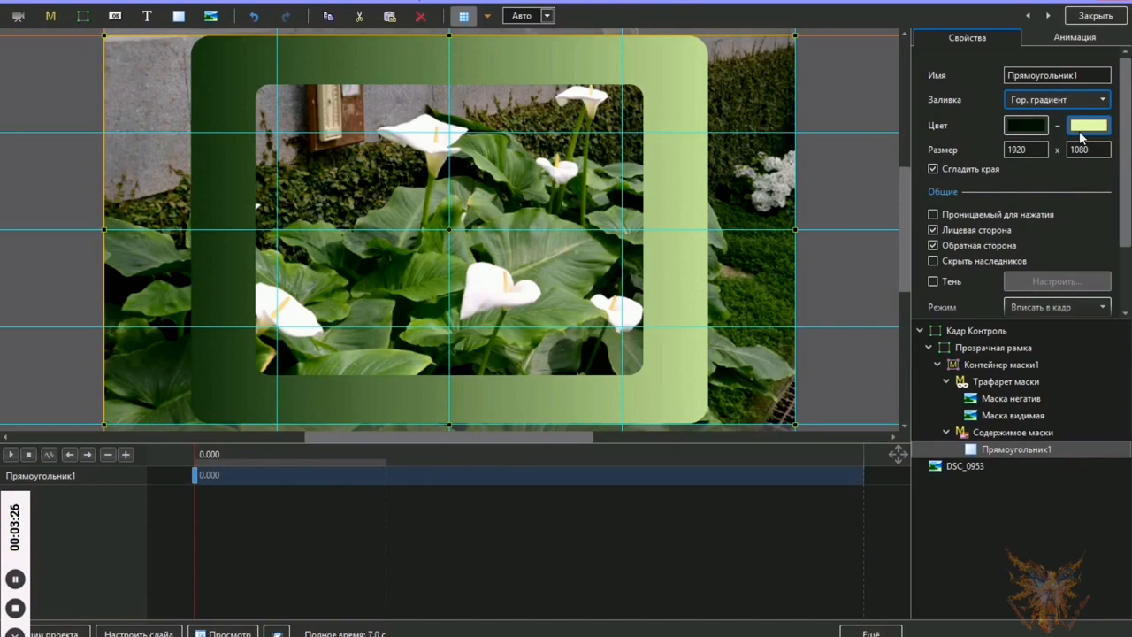
# Set the opacity (Непрозрачность) of Прямоугольник1 to 35 to make the gradient frame semi-transparent
pyautogui.click(1067, 40)
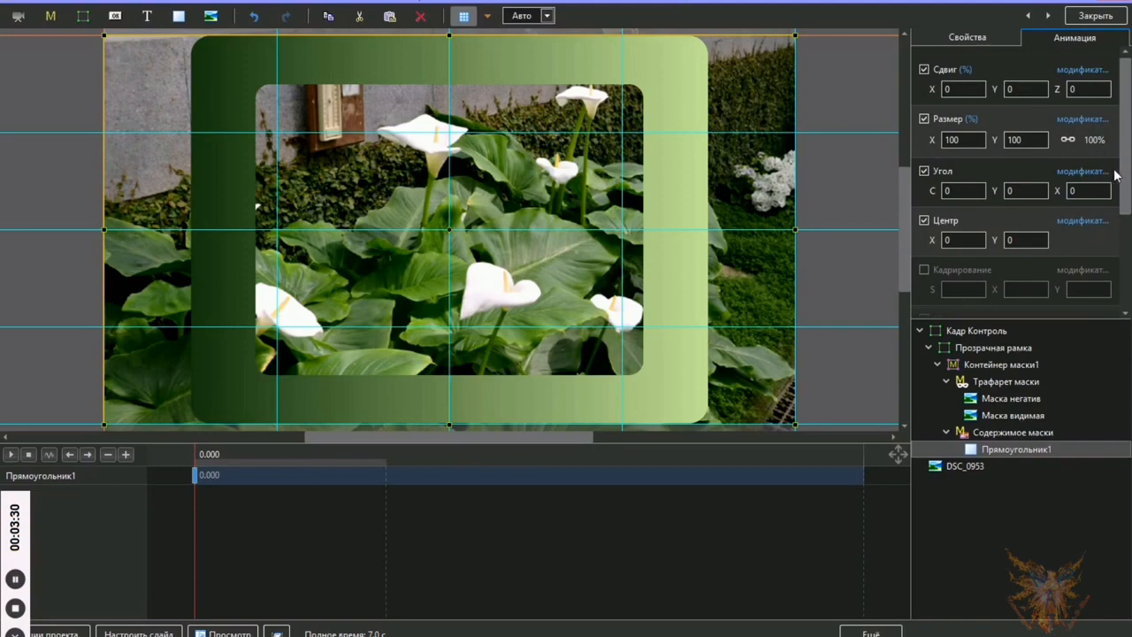
pyautogui.scroll(-3, 1127, 180)
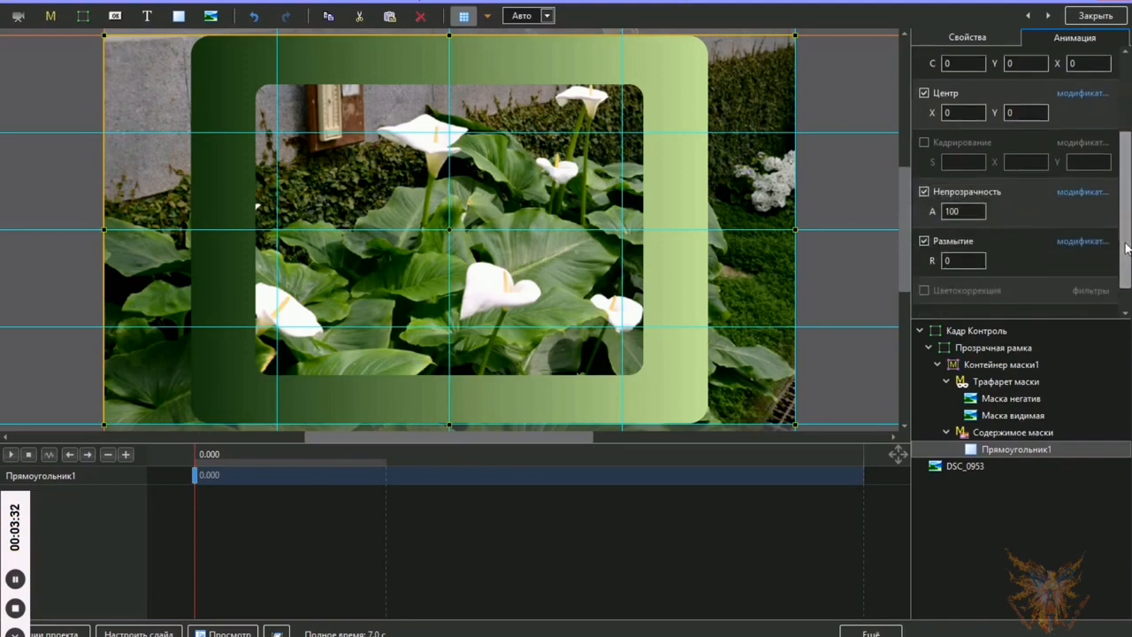
pyautogui.doubleClick(972, 212)
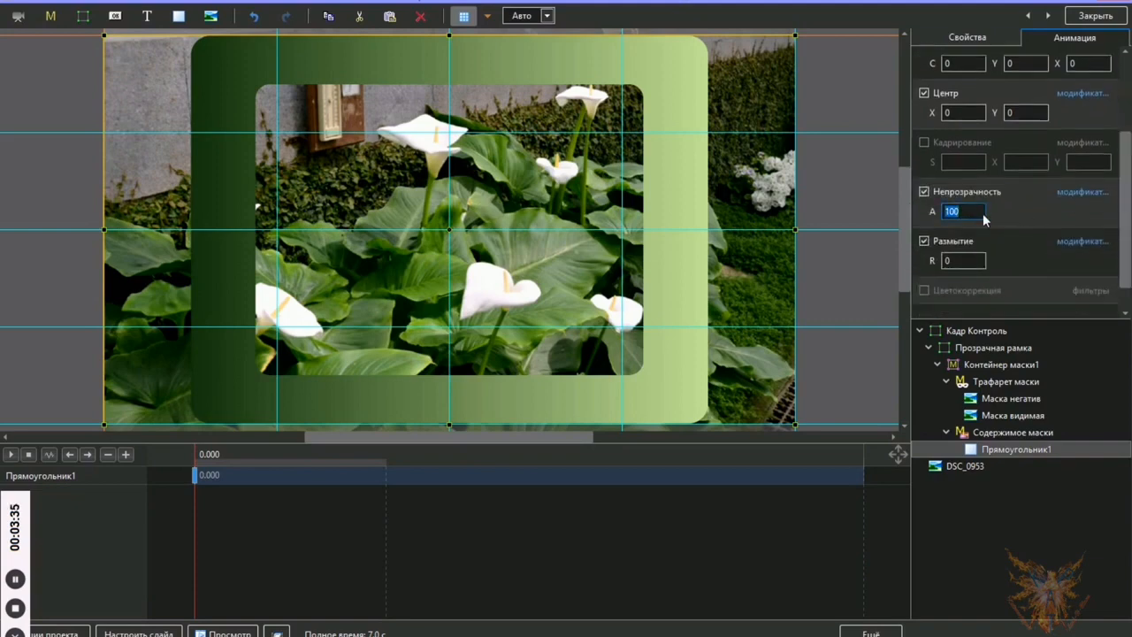
pyautogui.write('3')
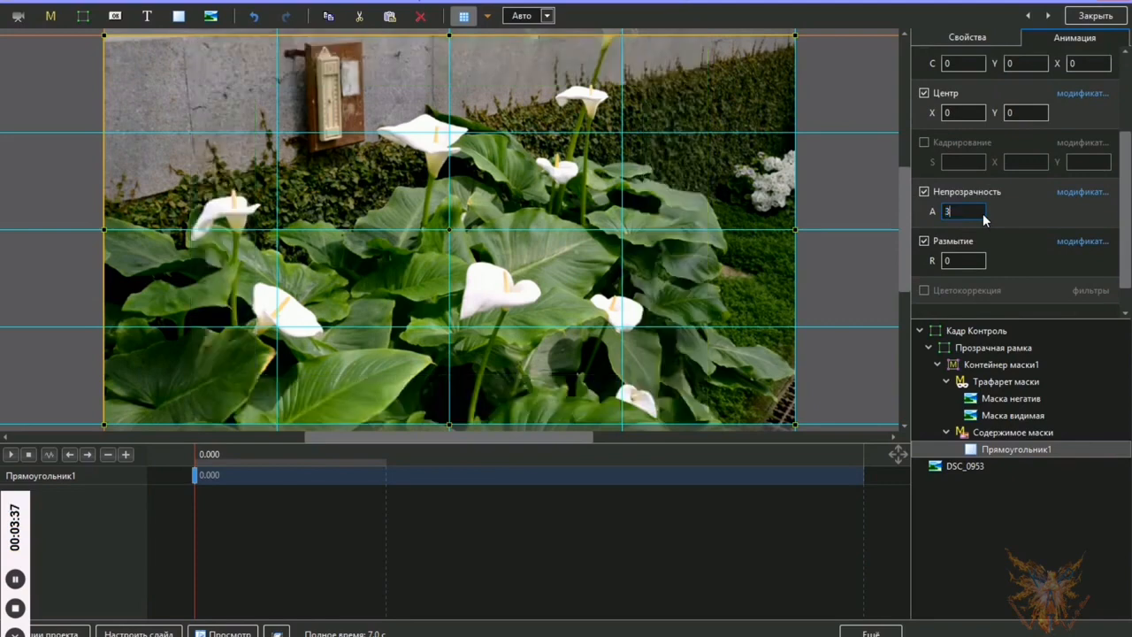
pyautogui.write('5')
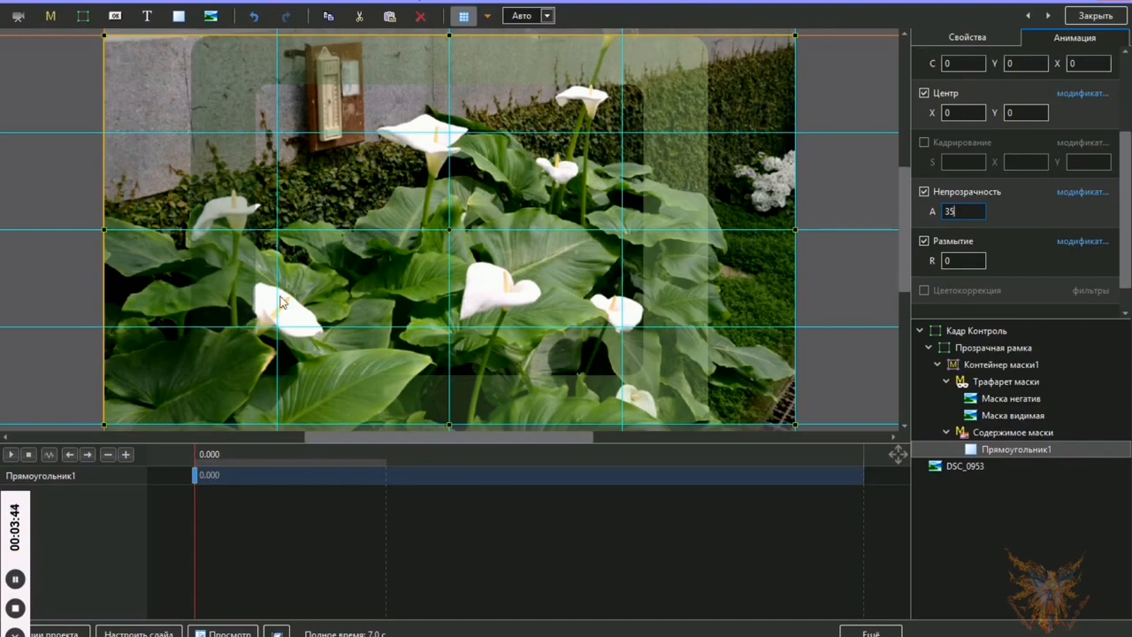
pyautogui.click(16, 610)
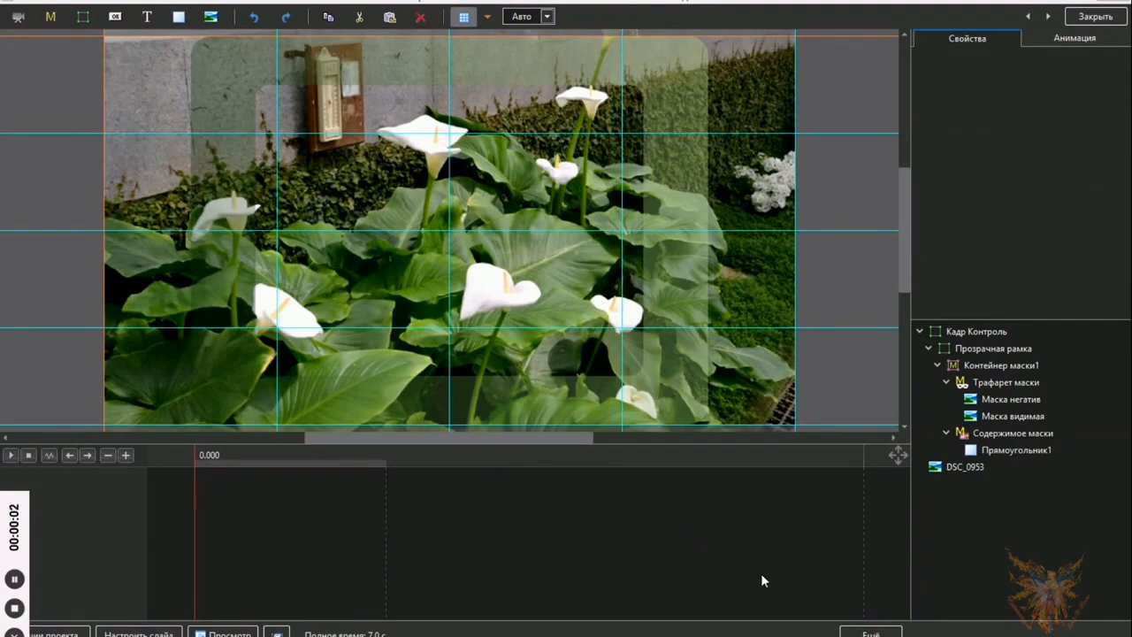
# Rename the mask container Контейнер маски1 to "рамка" and collapse its contents in the object tree
pyautogui.click(1018, 365)
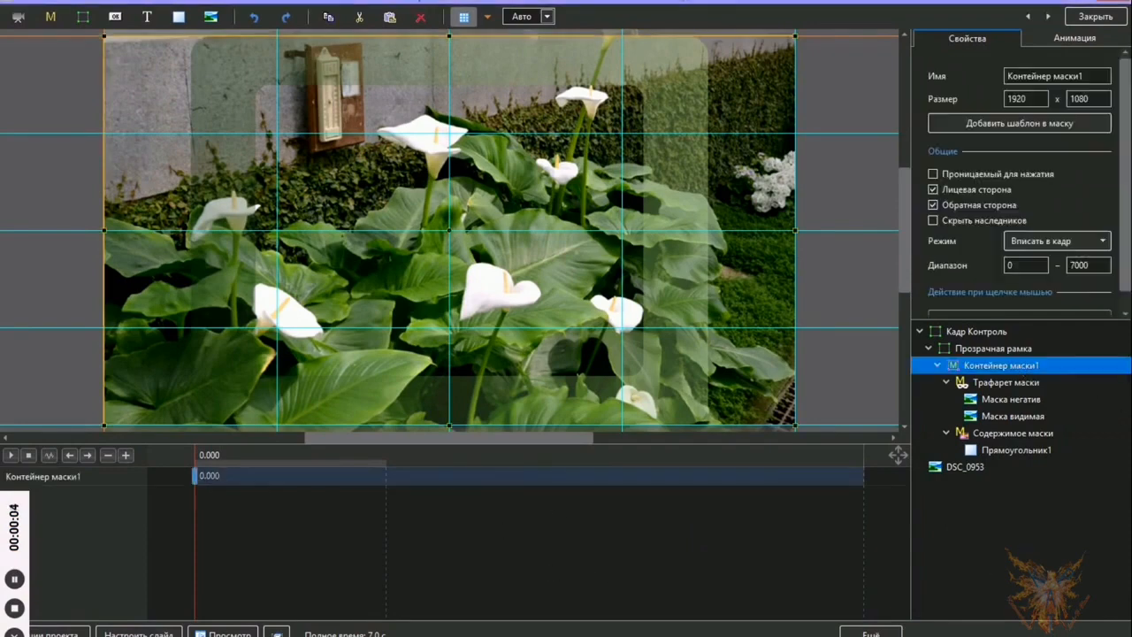
pyautogui.tripleClick(1092, 76)
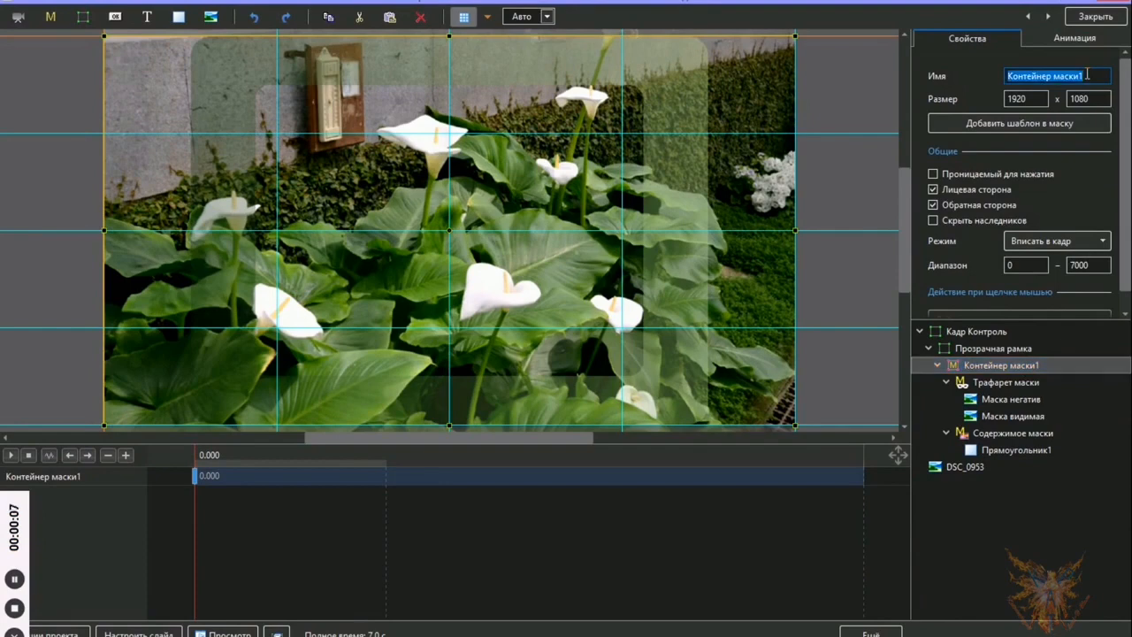
pyautogui.write('рамка')
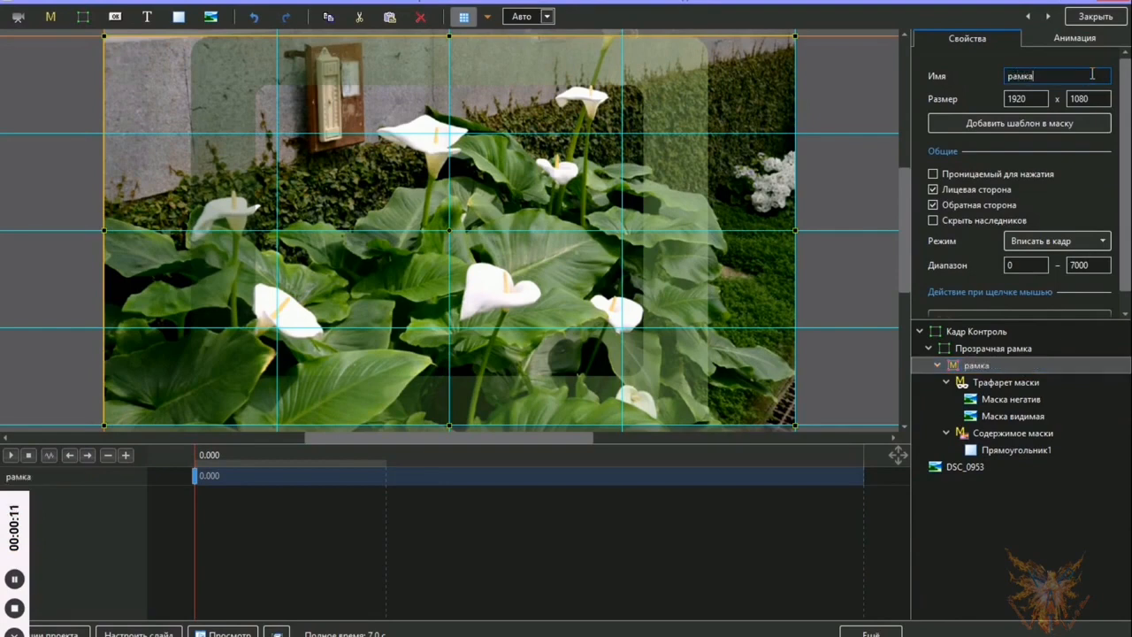
pyautogui.click(938, 366)
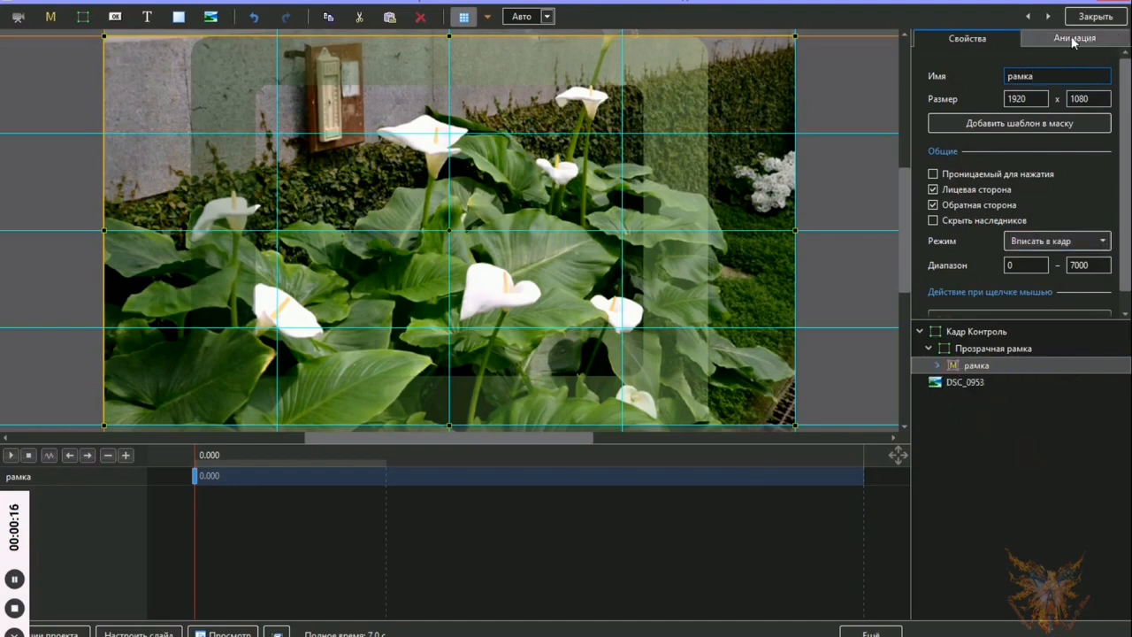
# Scale the рамка mask container down to 90% on both X and Y
pyautogui.click(1091, 41)
pyautogui.doubleClick(961, 141)
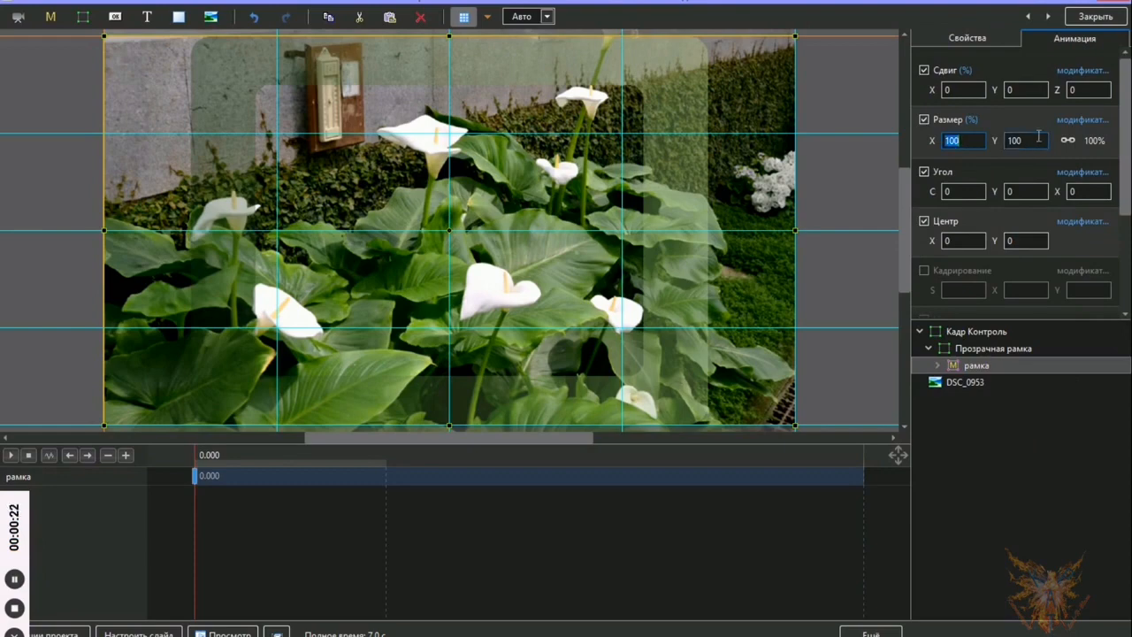
pyautogui.write('90')
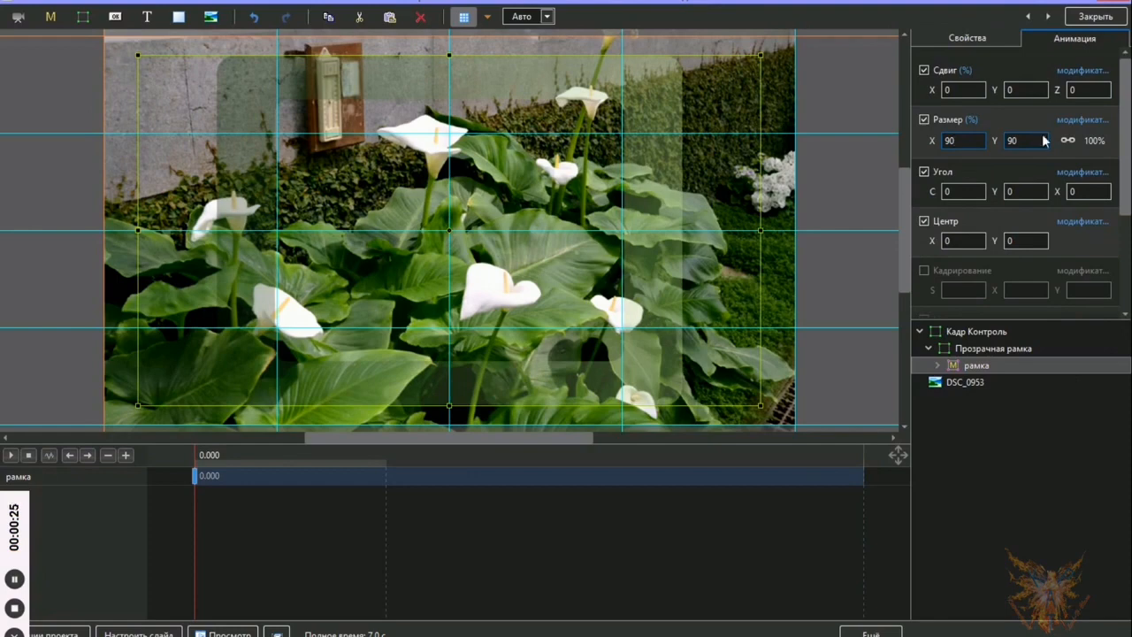
# Copy the рамка mask container and paste the duplicate inside Прозрачная рамка
pyautogui.rightClick(1006, 364)
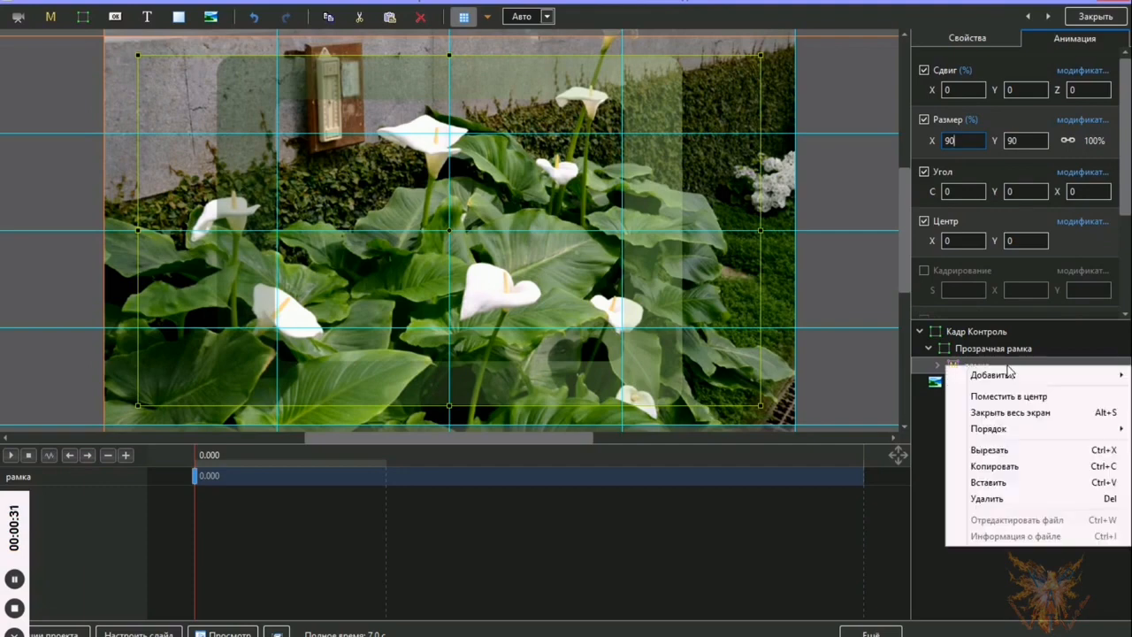
pyautogui.click(1006, 468)
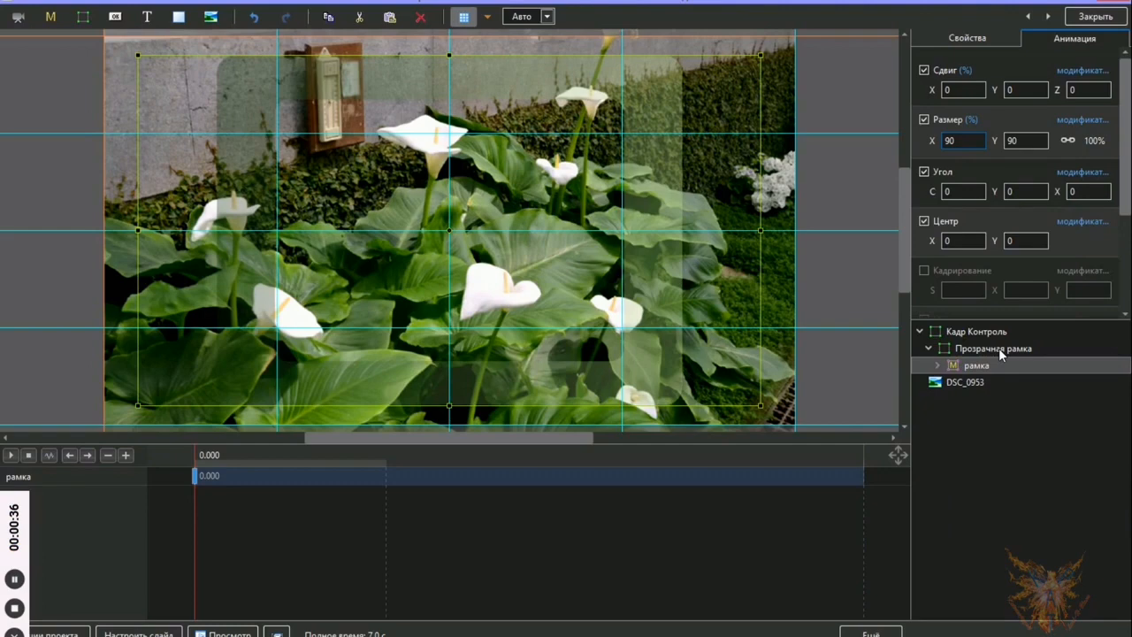
pyautogui.click(999, 348)
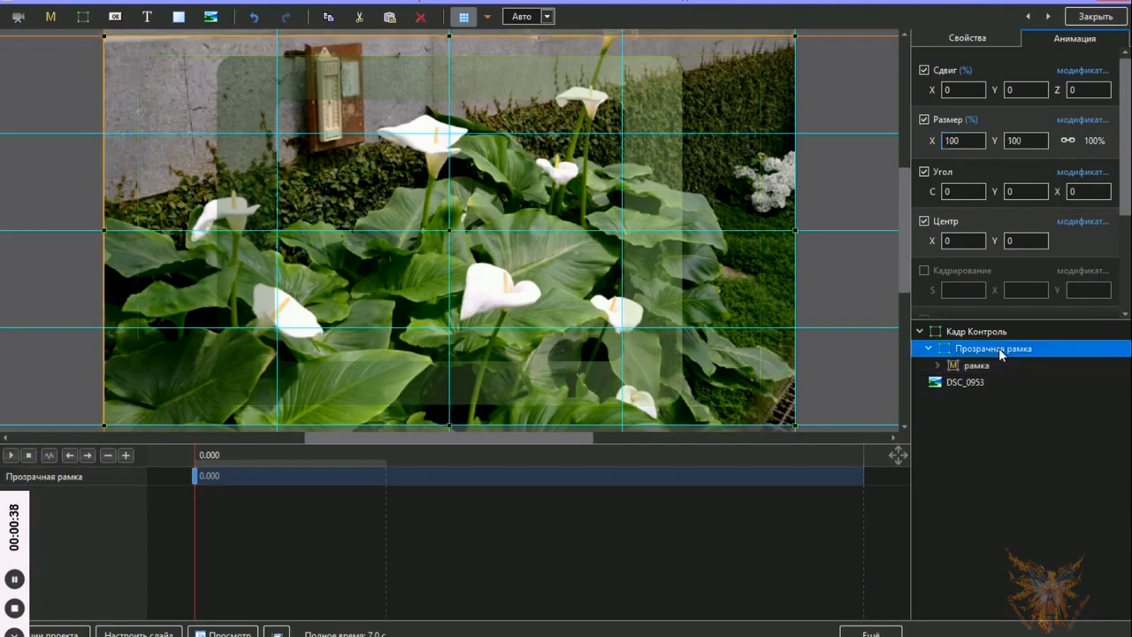
pyautogui.rightClick(999, 348)
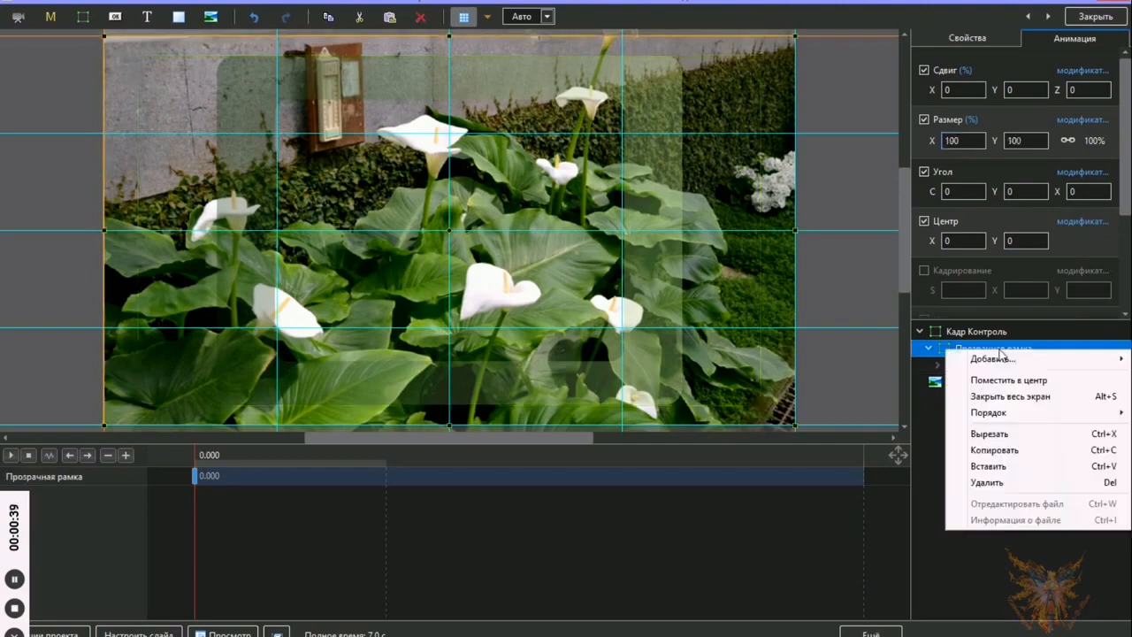
pyautogui.click(1013, 466)
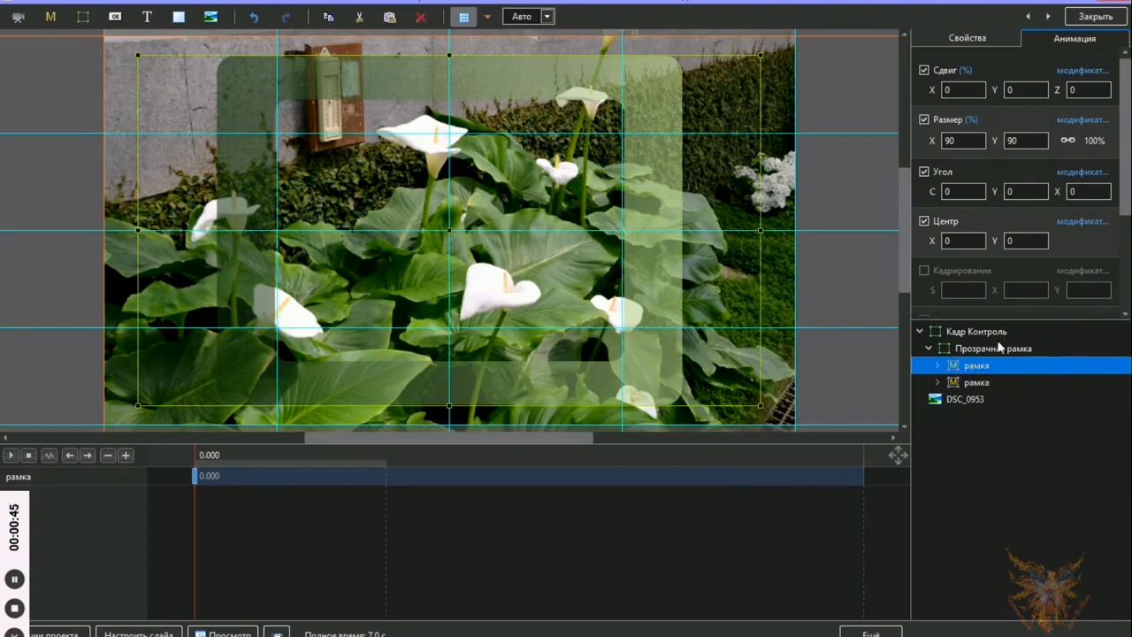
# Rename the lower of the two рамка mask containers to "контур рамки"
pyautogui.click(973, 40)
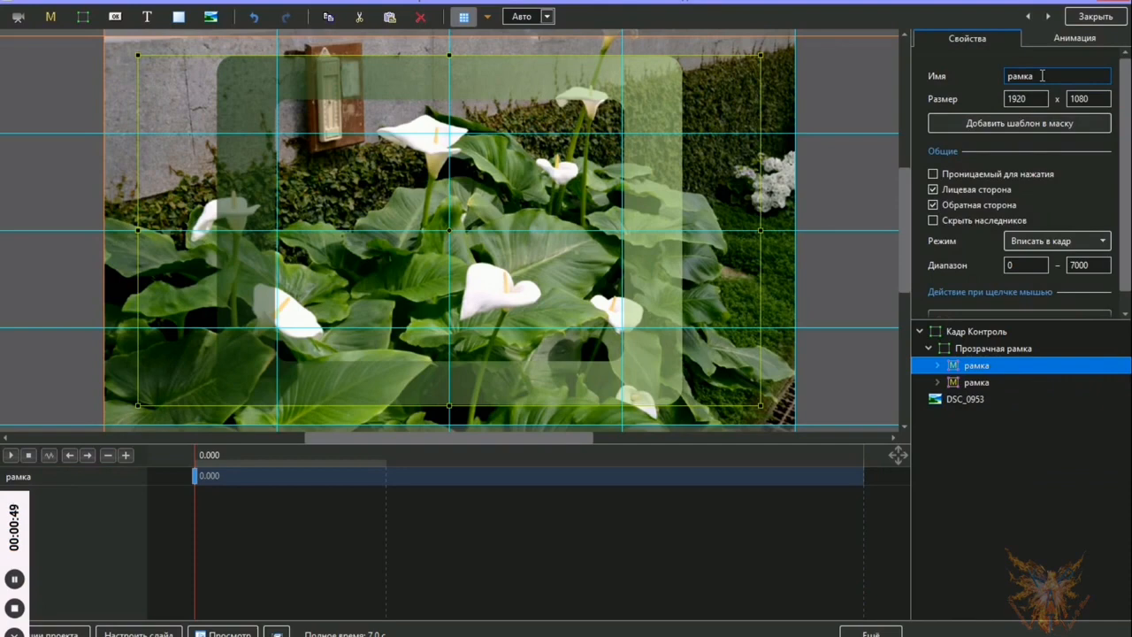
pyautogui.click(976, 382)
pyautogui.doubleClick(1039, 77)
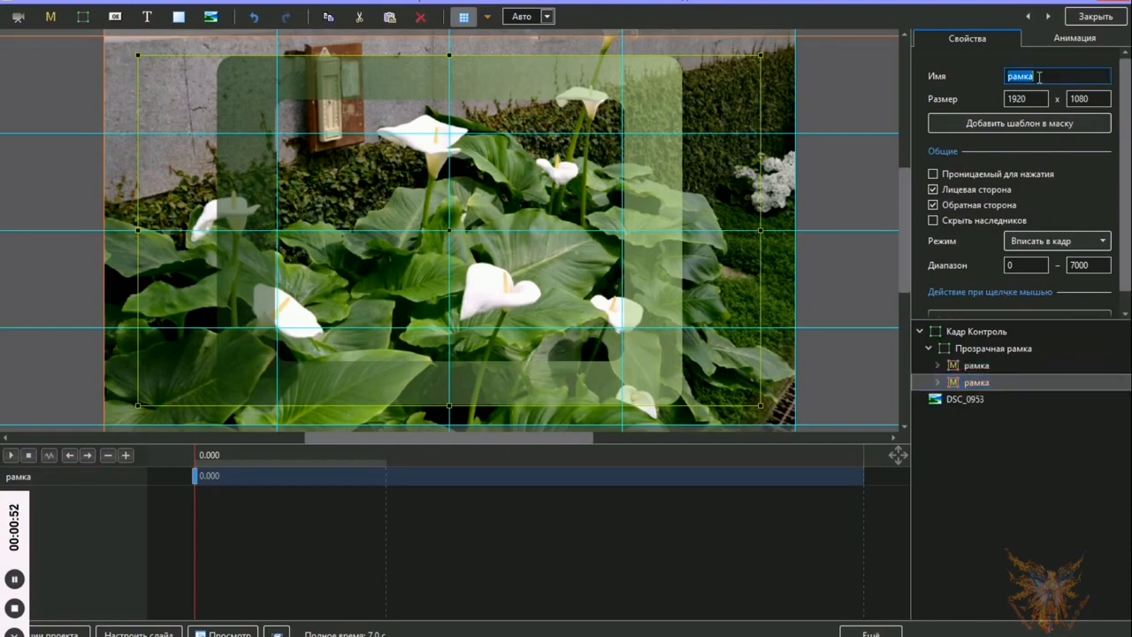
pyautogui.write('контур рамки')
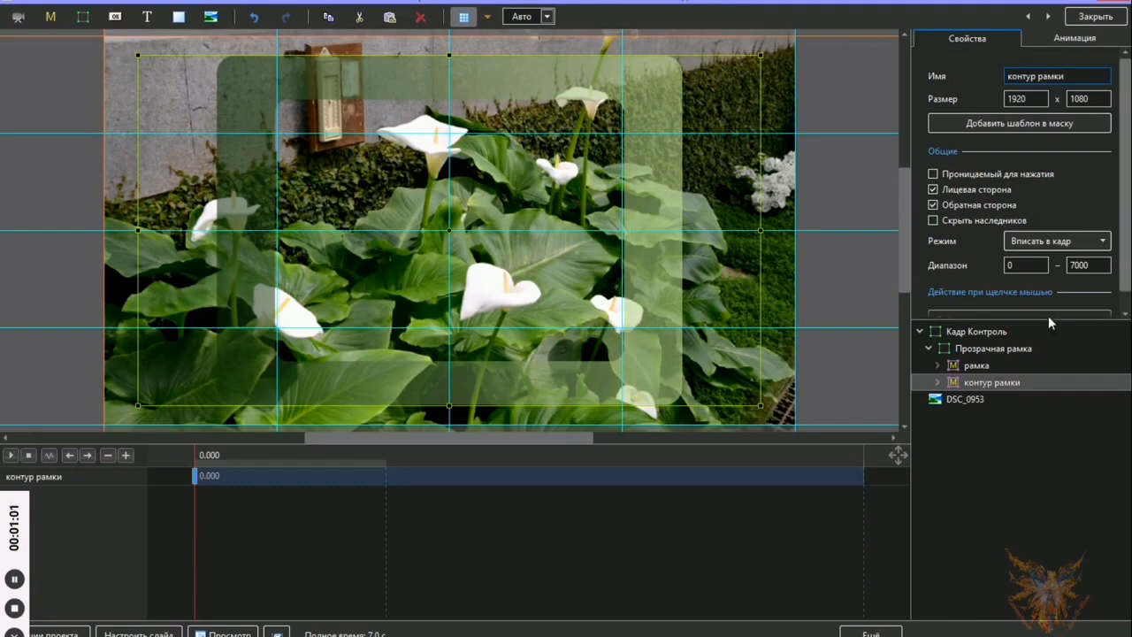
# Expand контур рамки and set the opacity (Непрозрачность) of its Прямоугольник1 to 100
pyautogui.click(938, 384)
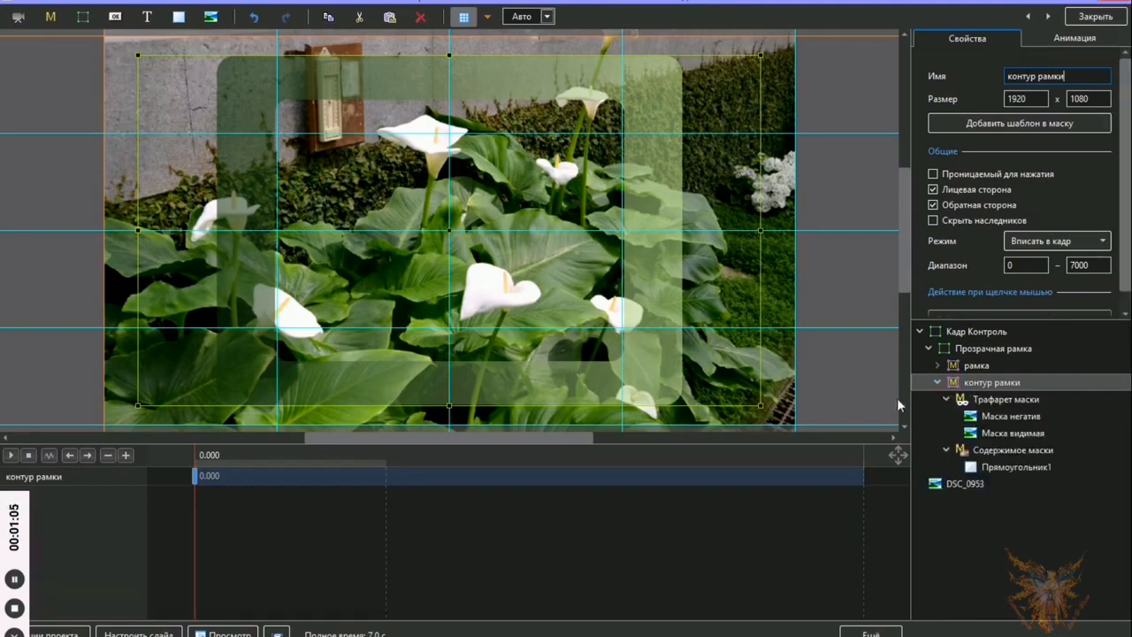
pyautogui.click(1033, 417)
pyautogui.click(1079, 39)
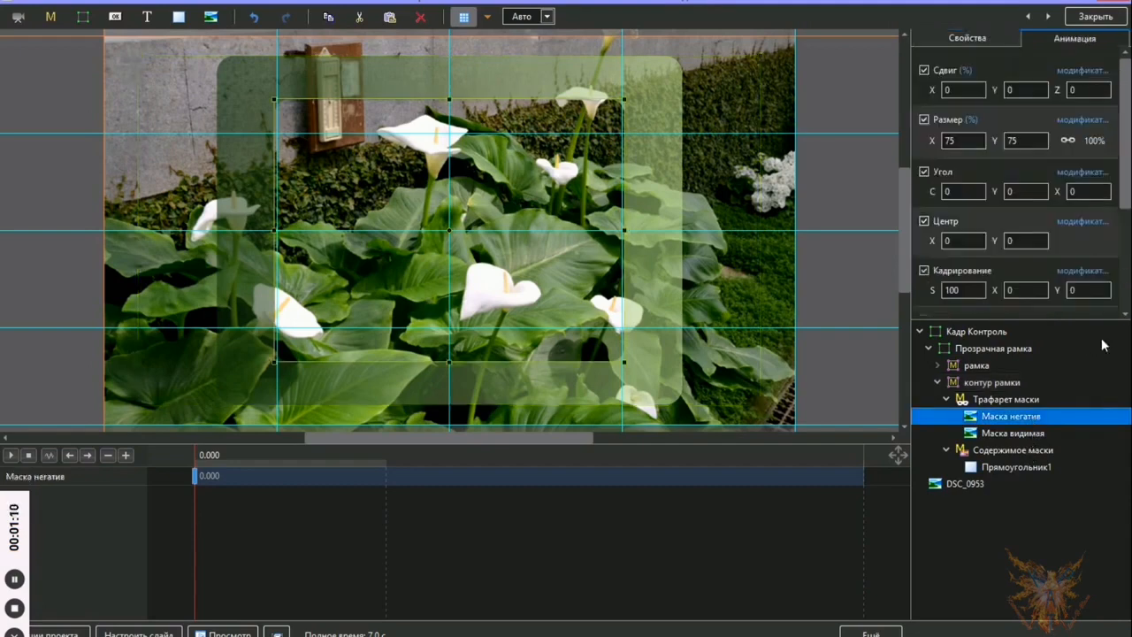
pyautogui.click(1019, 467)
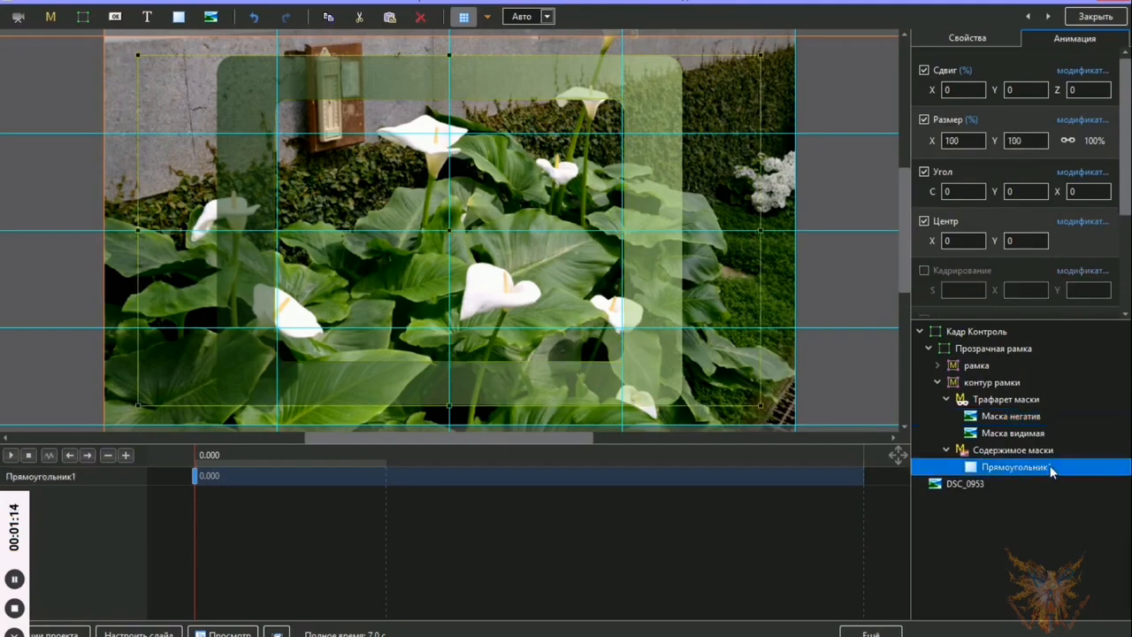
pyautogui.moveTo(1124, 137); pyautogui.dragTo(1123, 234)
pyautogui.doubleClick(955, 179)
pyautogui.write('100')
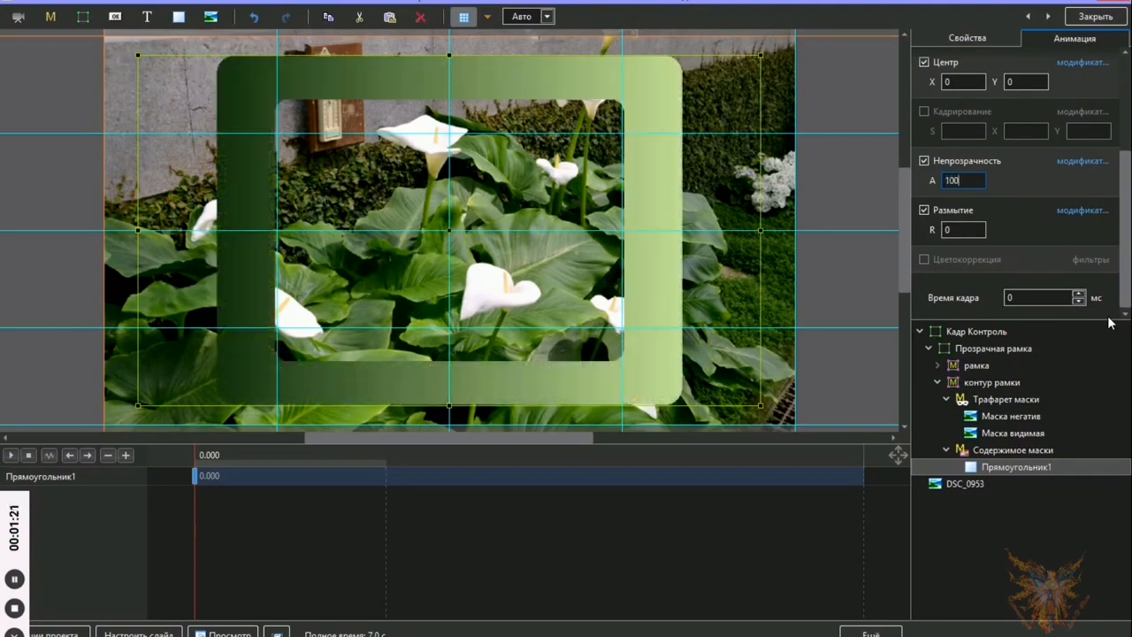
# Scale Маска негатив inside контур рамки to 99% on both X and Y to leave a thin outline
pyautogui.click(1023, 417)
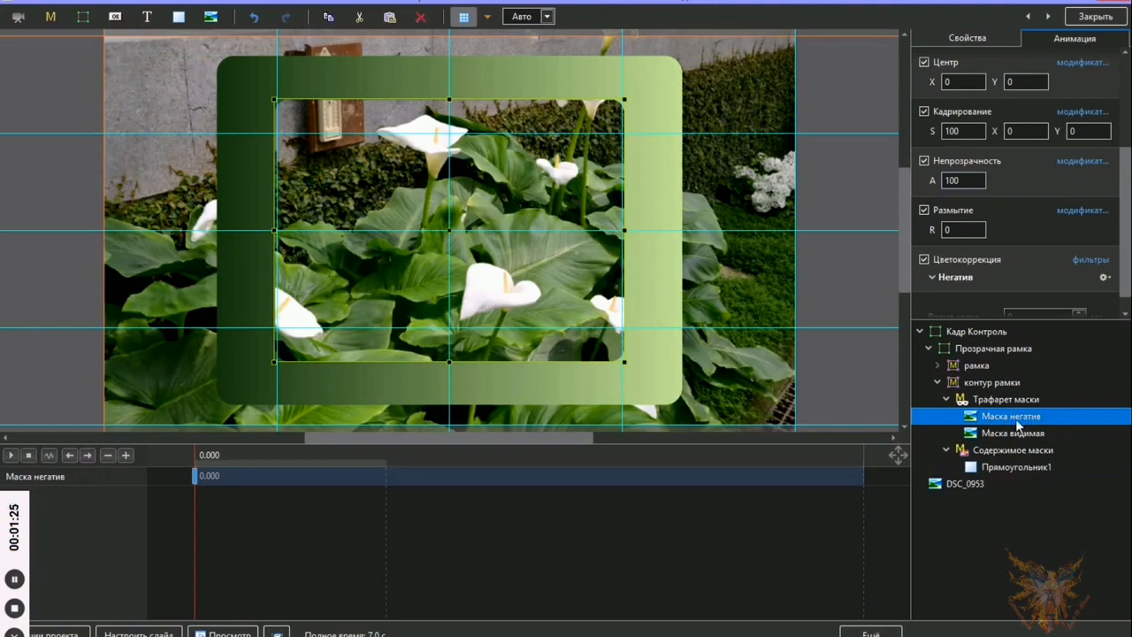
pyautogui.scroll(4, 1018, 221)
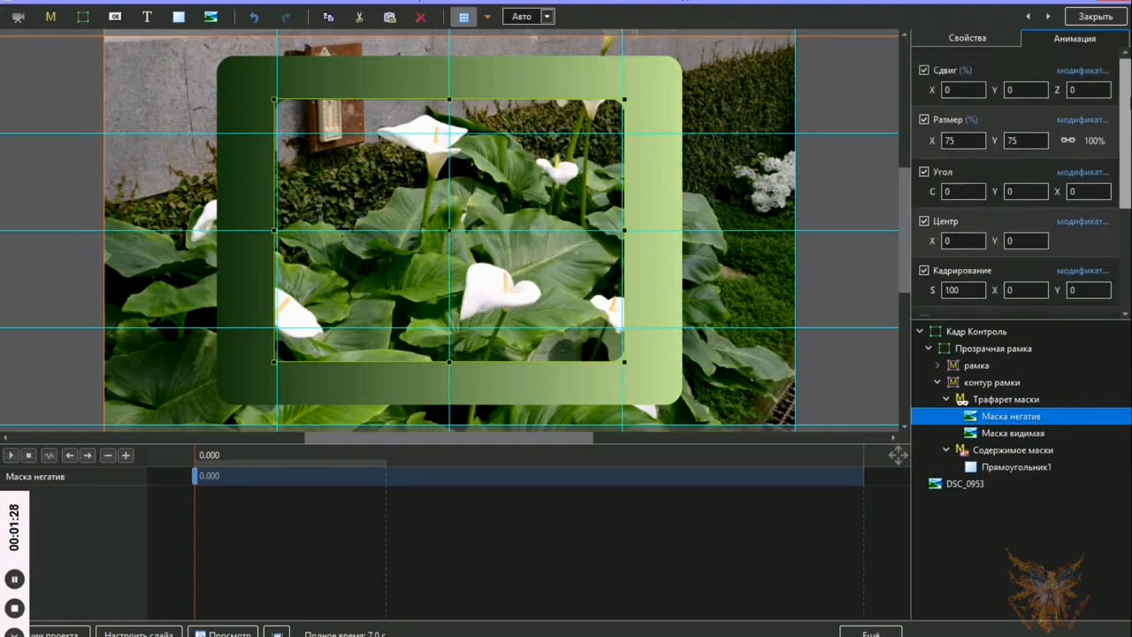
pyautogui.moveTo(933, 141); pyautogui.dragTo(949, 142)
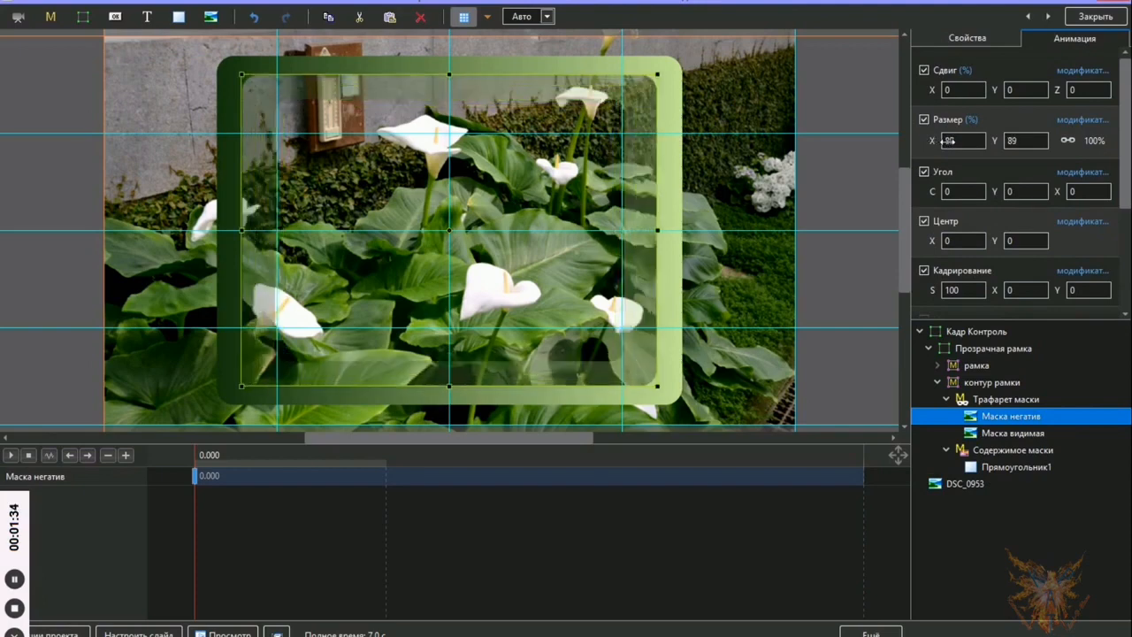
pyautogui.doubleClick(949, 141)
pyautogui.write('99')
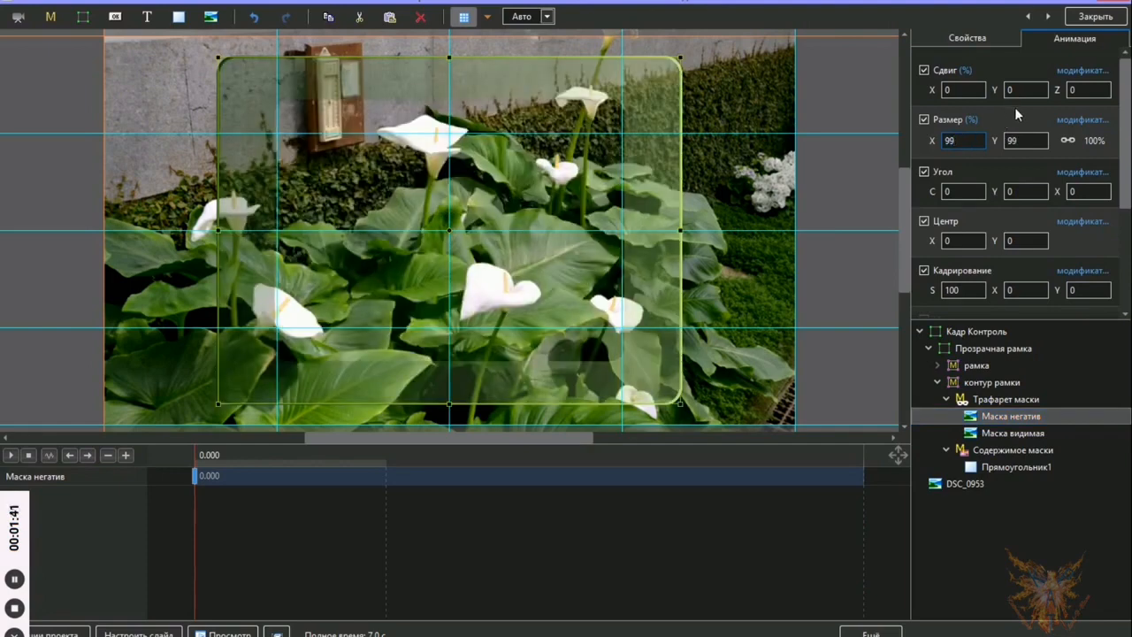
# Set the fill (Заливка) of Прямоугольник1 inside контур рамки to Диагональная 1 and collapse the container
pyautogui.click(967, 39)
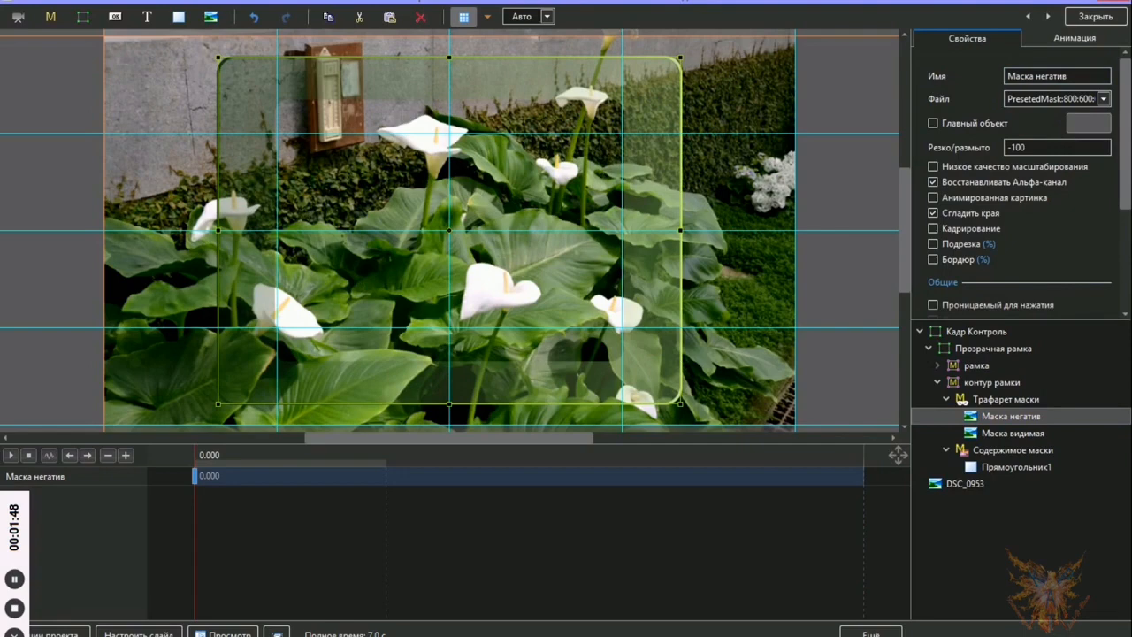
pyautogui.click(1021, 470)
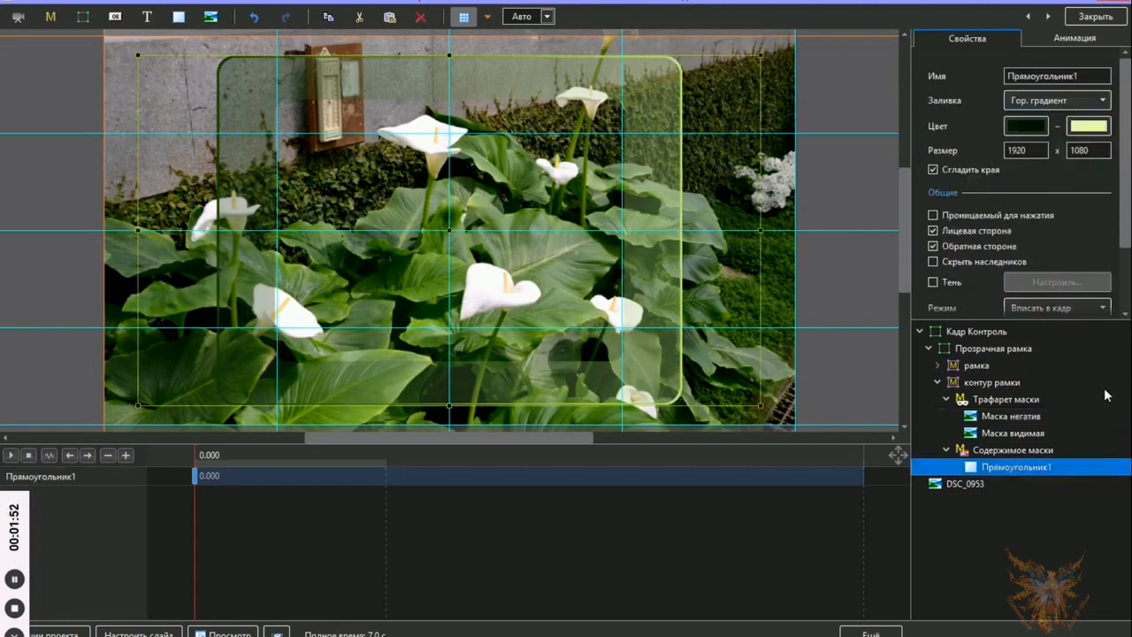
pyautogui.click(1103, 103)
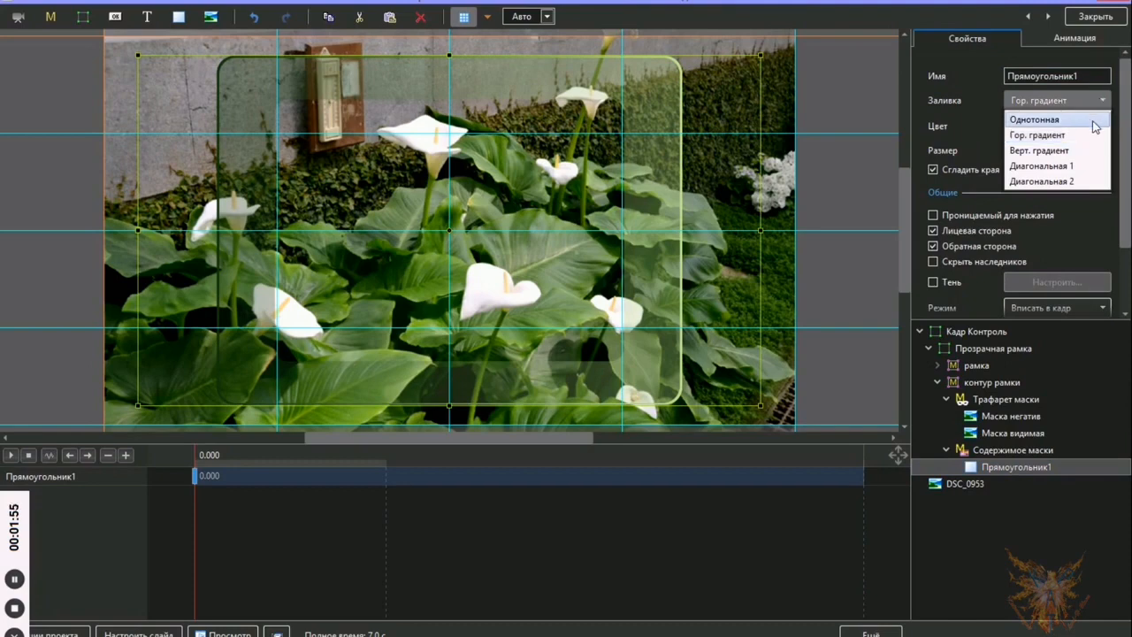
pyautogui.click(1079, 167)
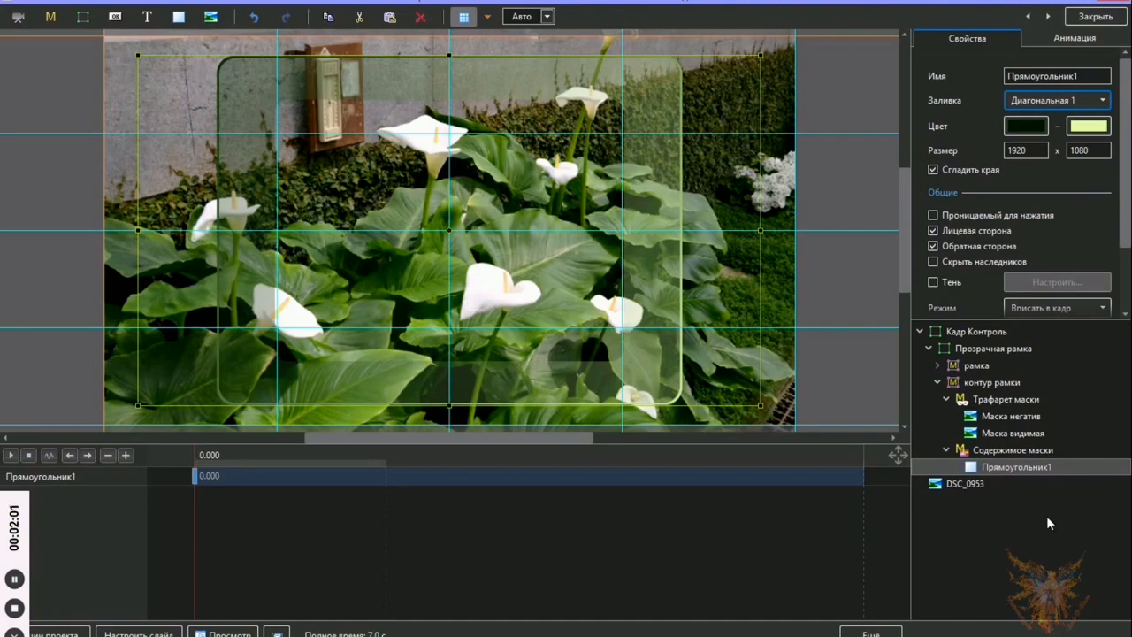
pyautogui.click(938, 382)
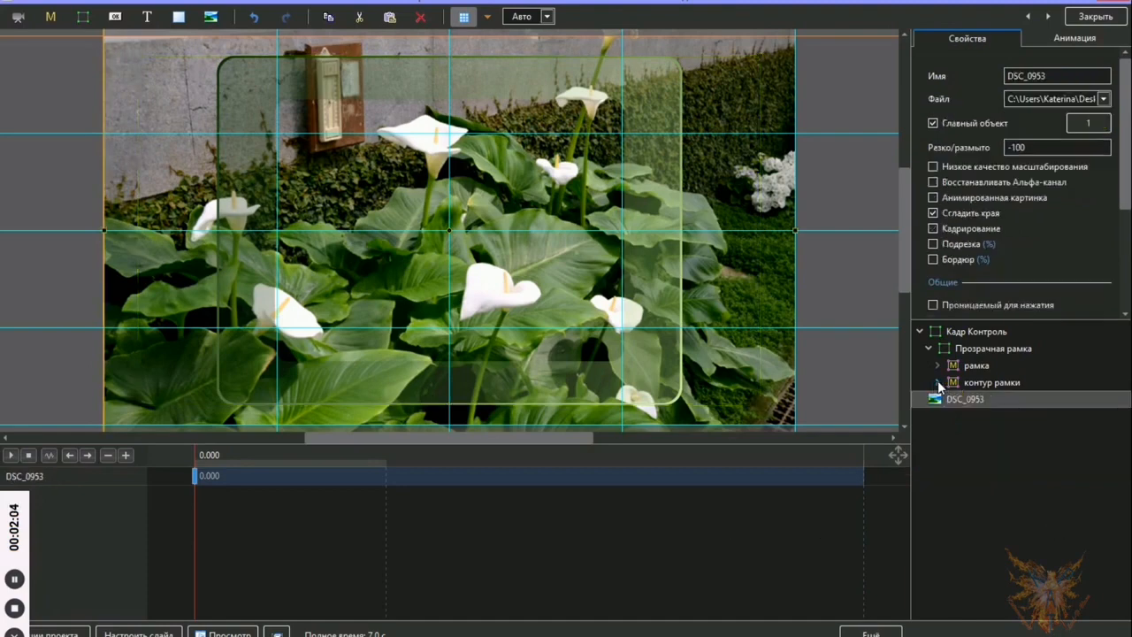
pyautogui.click(978, 366)
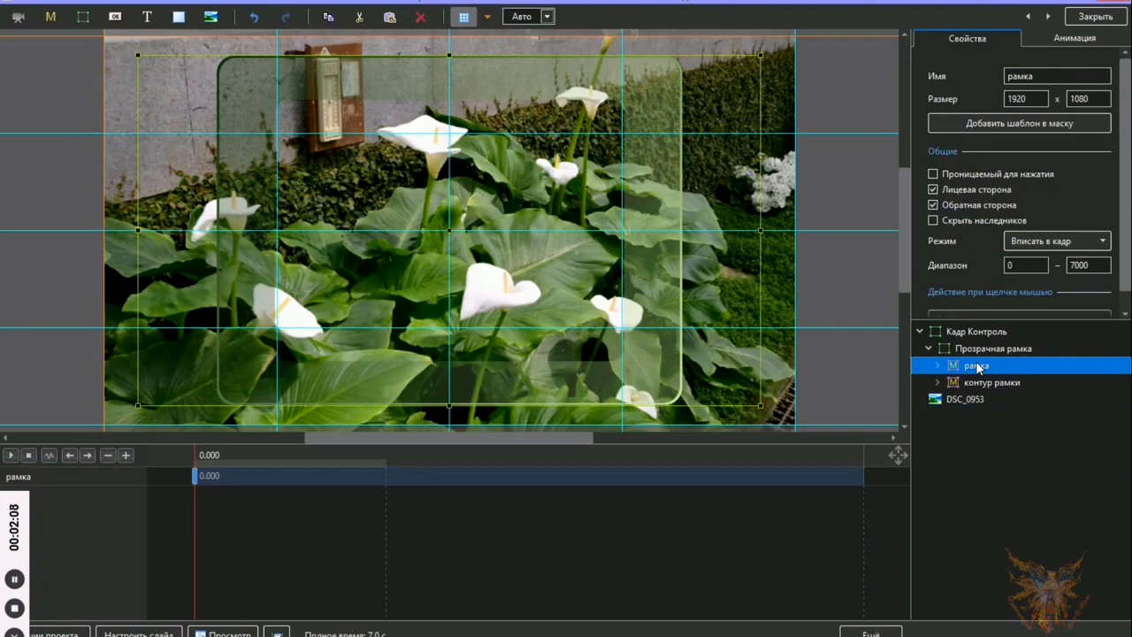
pyautogui.click(1007, 384)
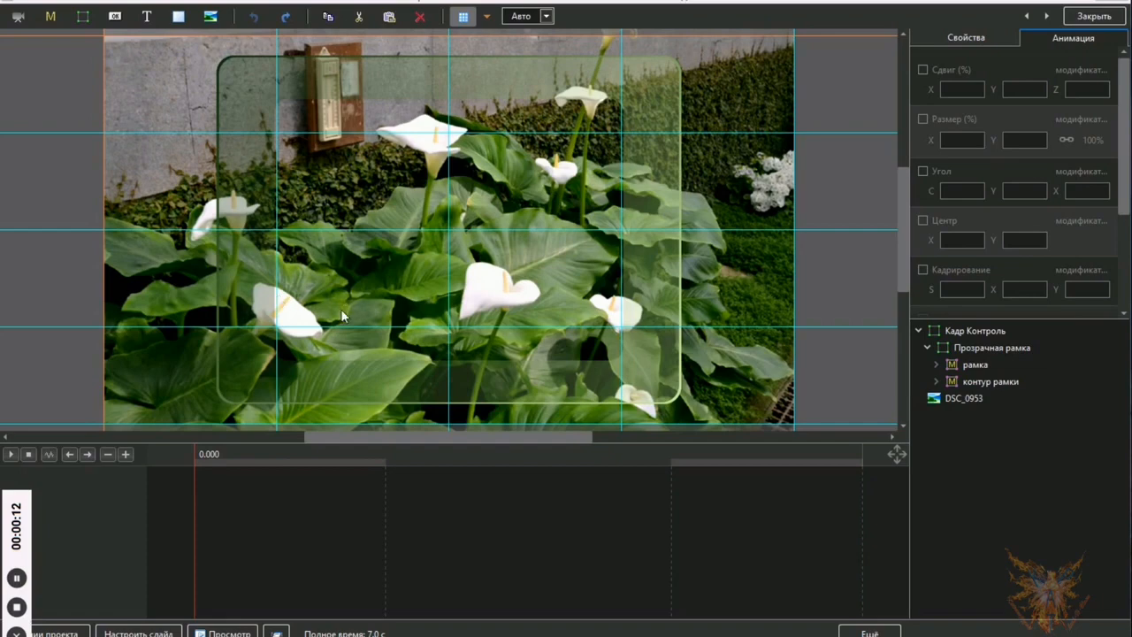
# Copy the рамка mask container and paste another duplicate inside the Прозрачная рамка frame
pyautogui.click(976, 366)
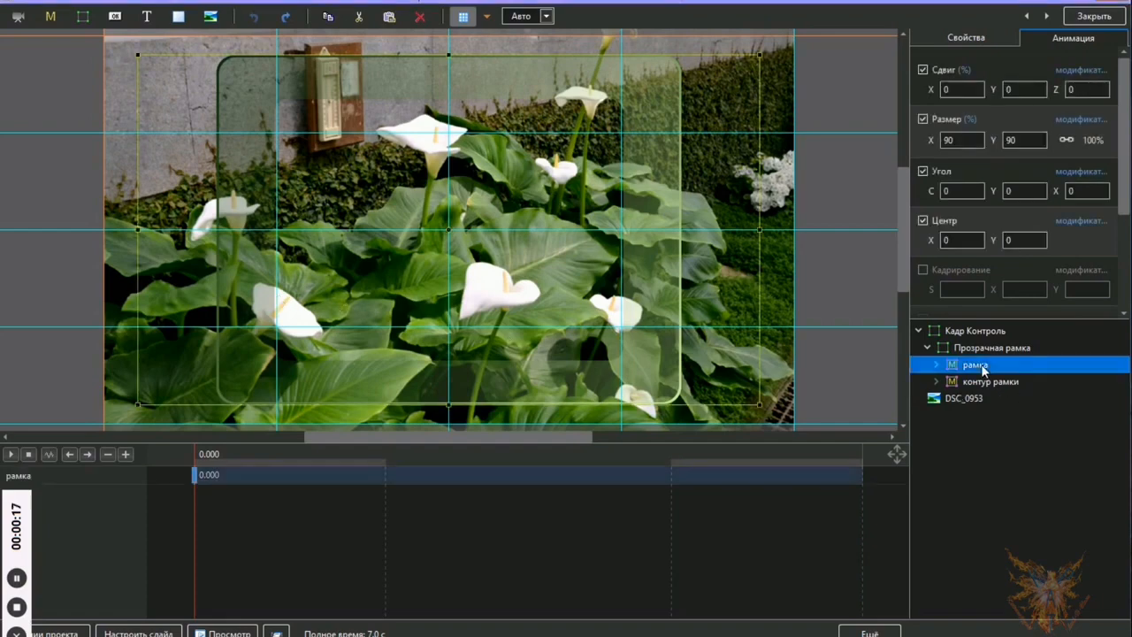
pyautogui.rightClick(983, 370)
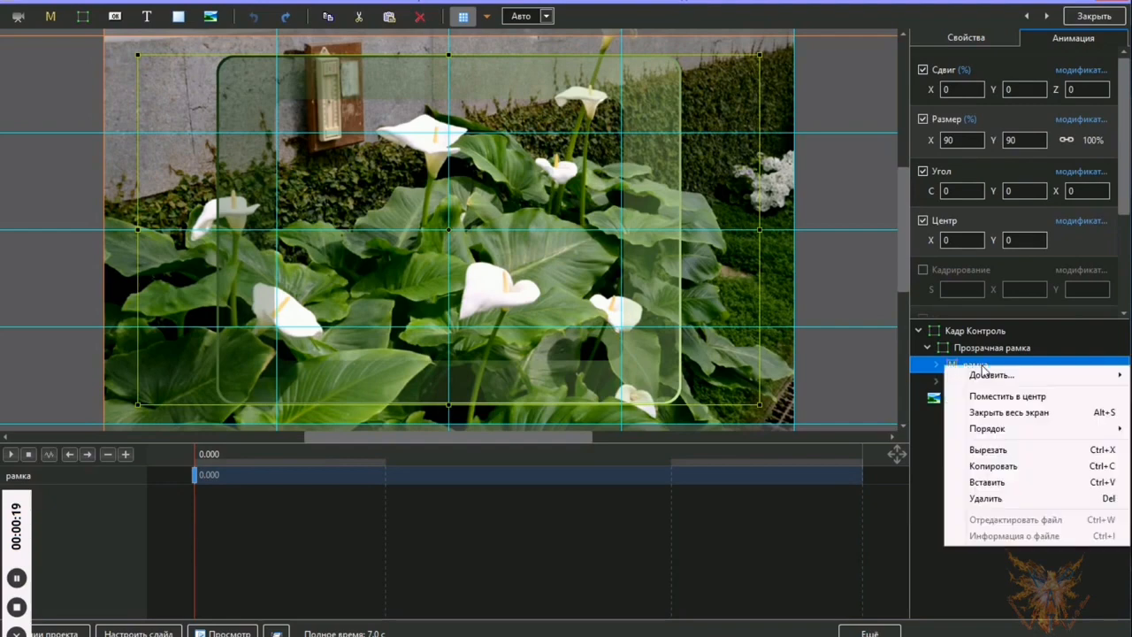
pyautogui.click(993, 466)
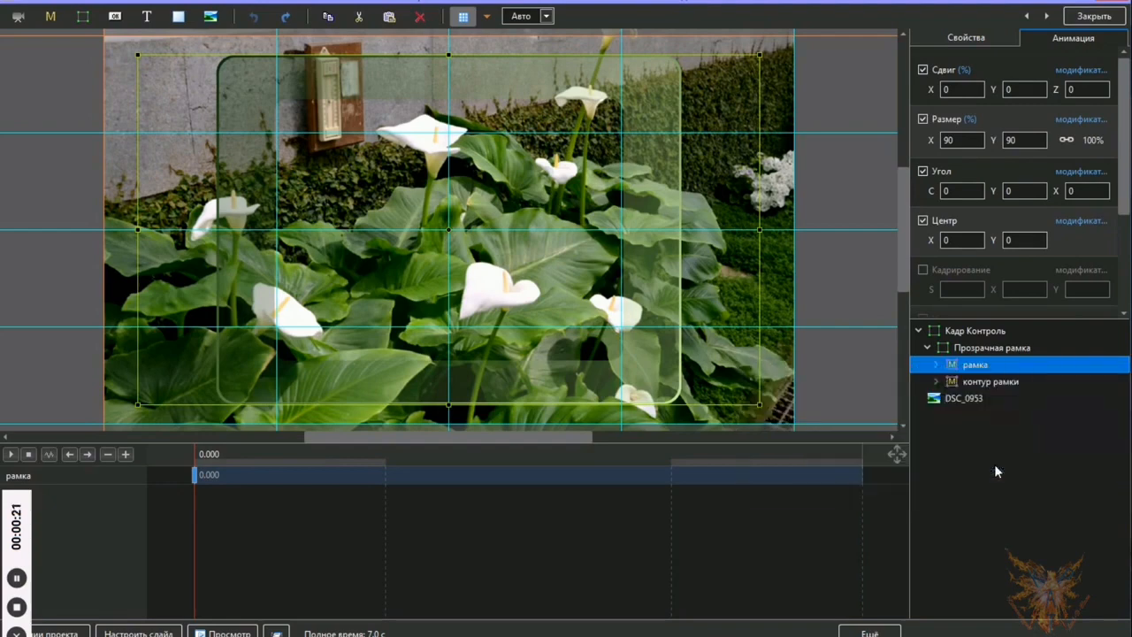
pyautogui.click(974, 350)
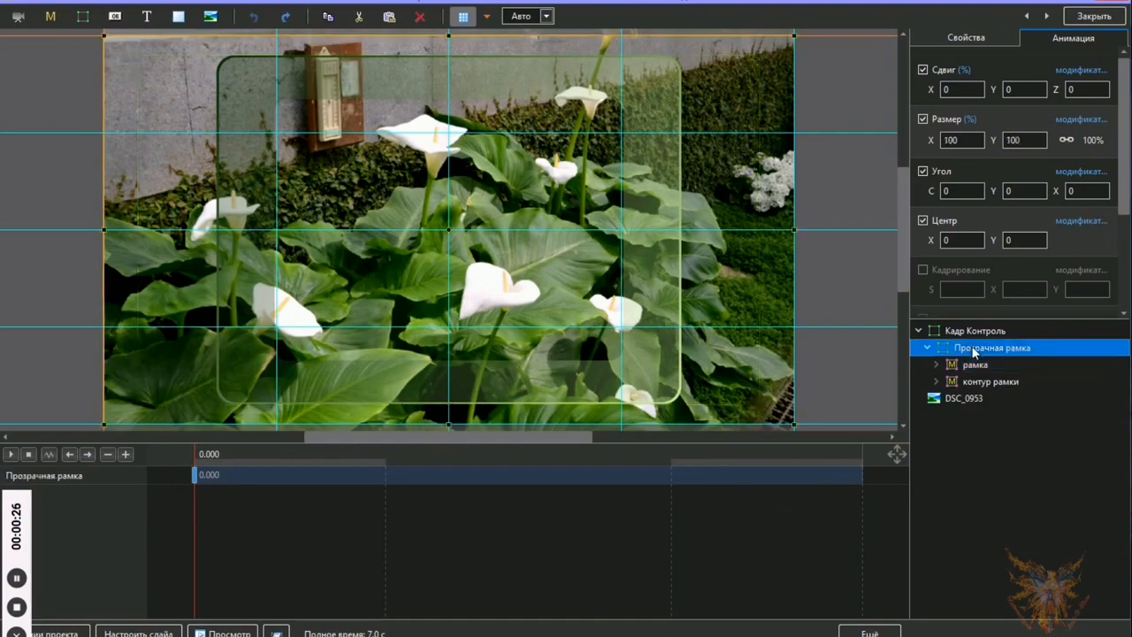
pyautogui.rightClick(976, 350)
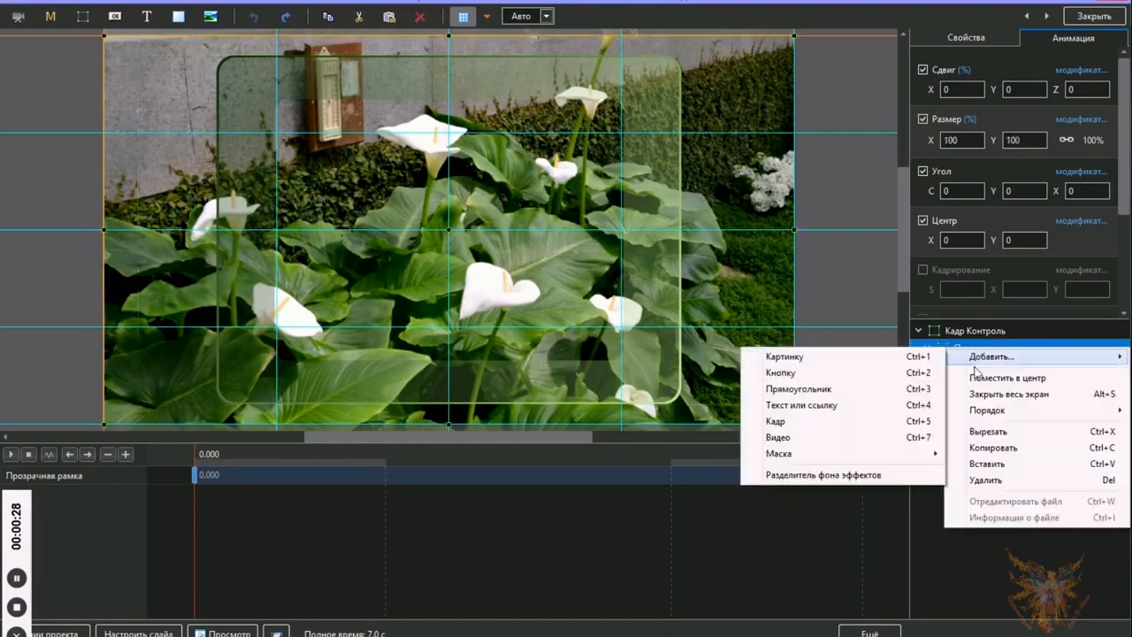
pyautogui.click(984, 464)
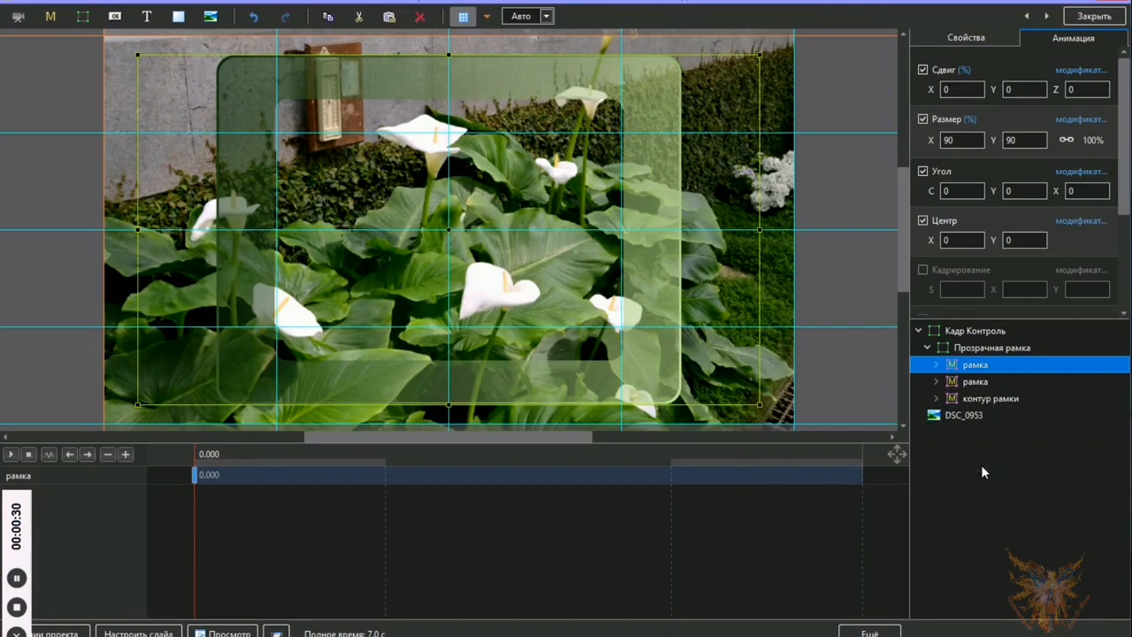
# Rename the newly pasted uppermost рамка container to "фото"
pyautogui.click(963, 39)
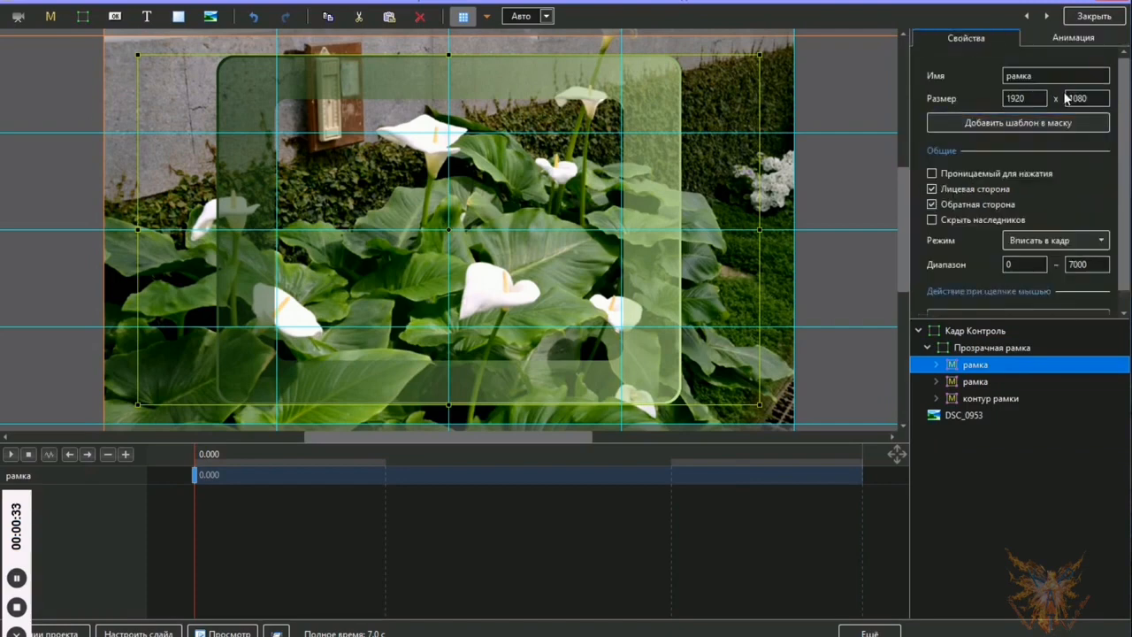
pyautogui.click(1097, 77)
pyautogui.write('фото')
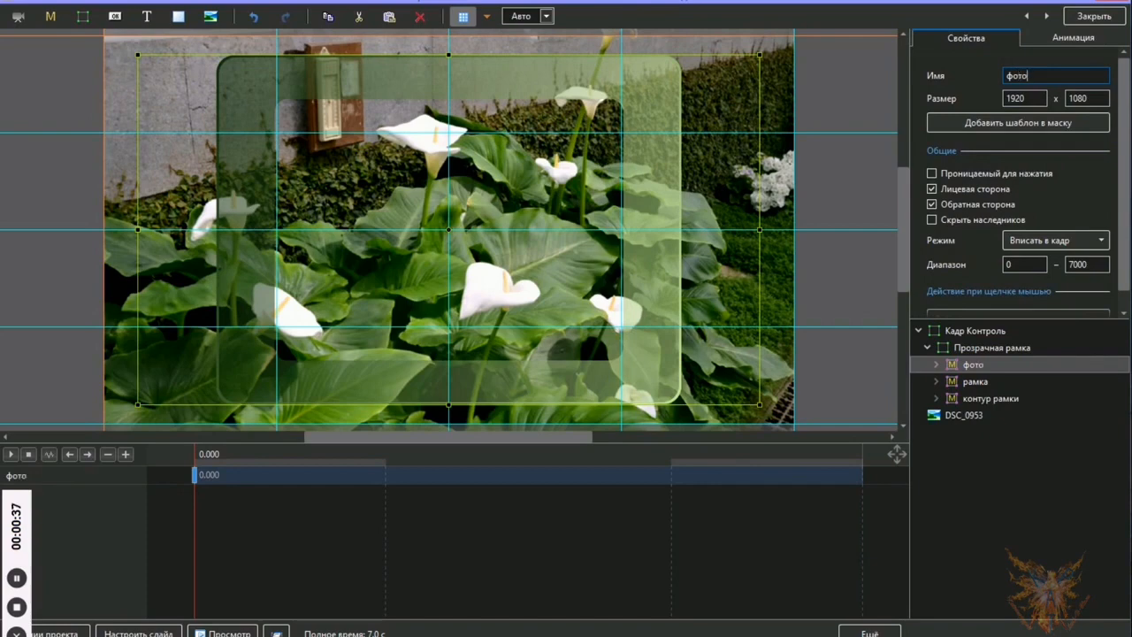
# Expand фото and delete its Прямоугольник1 and Маска негатив, keeping only the visible mask
pyautogui.click(937, 364)
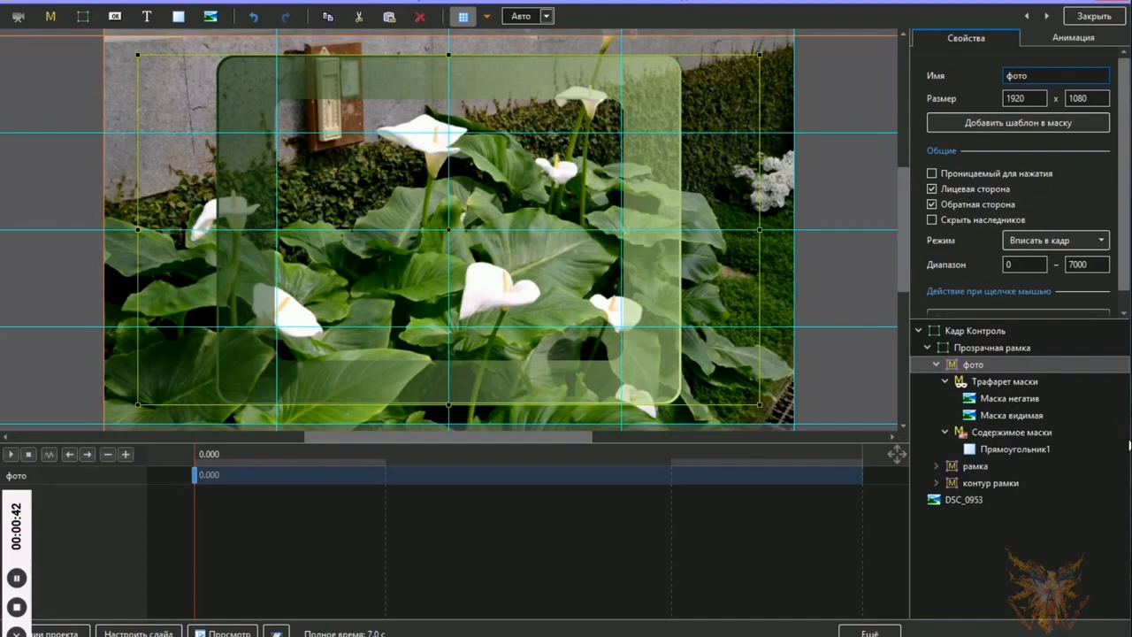
pyautogui.click(1017, 451)
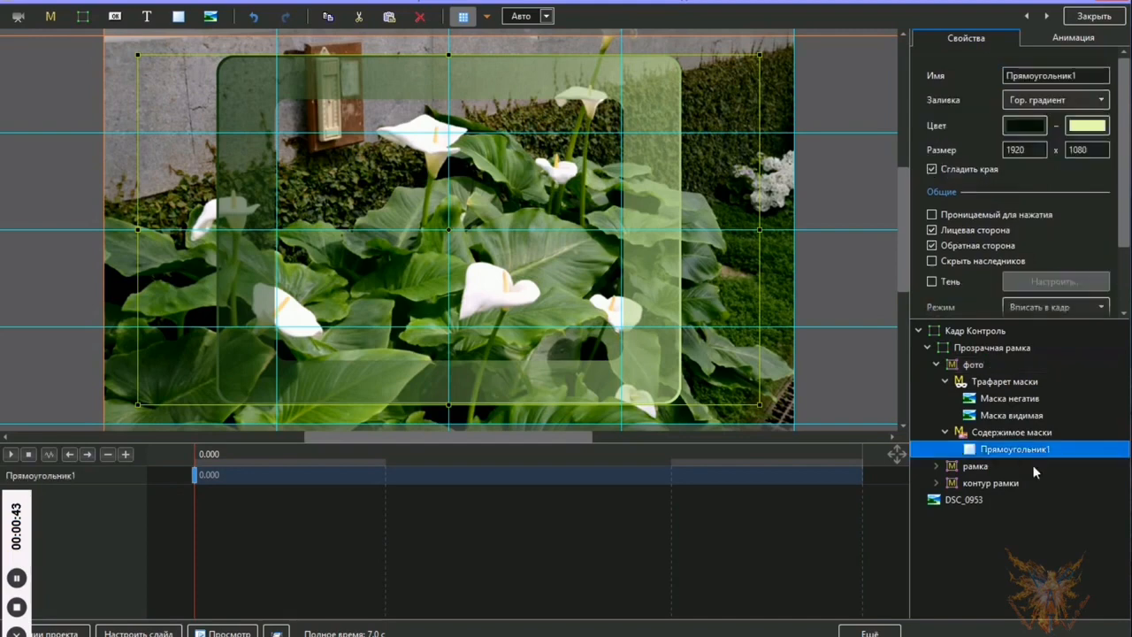
pyautogui.click(421, 18)
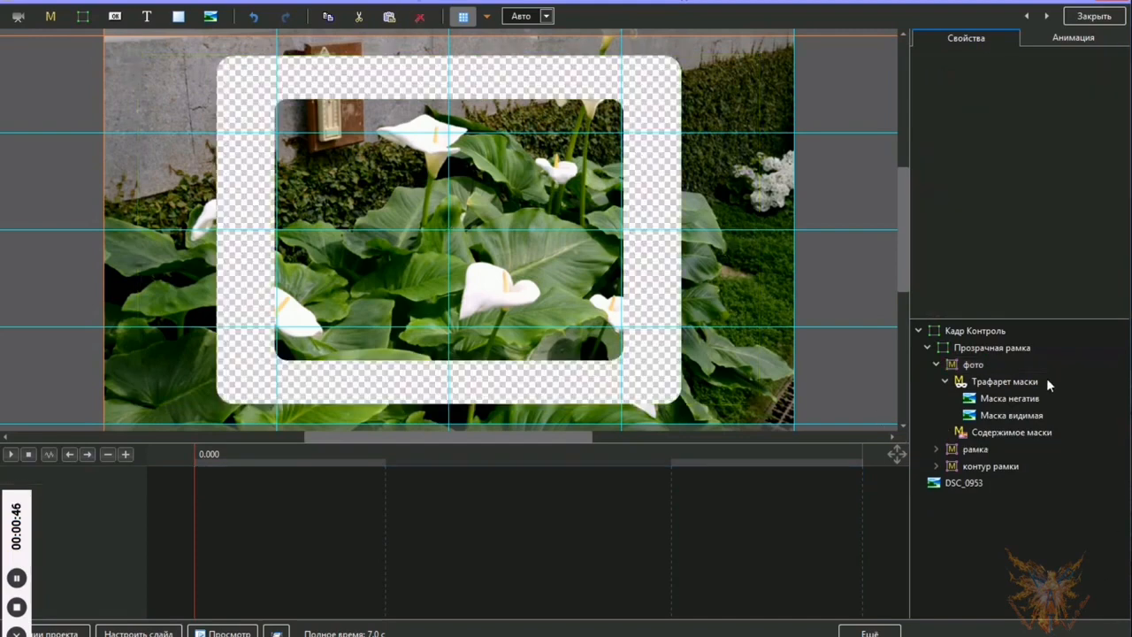
pyautogui.click(1017, 403)
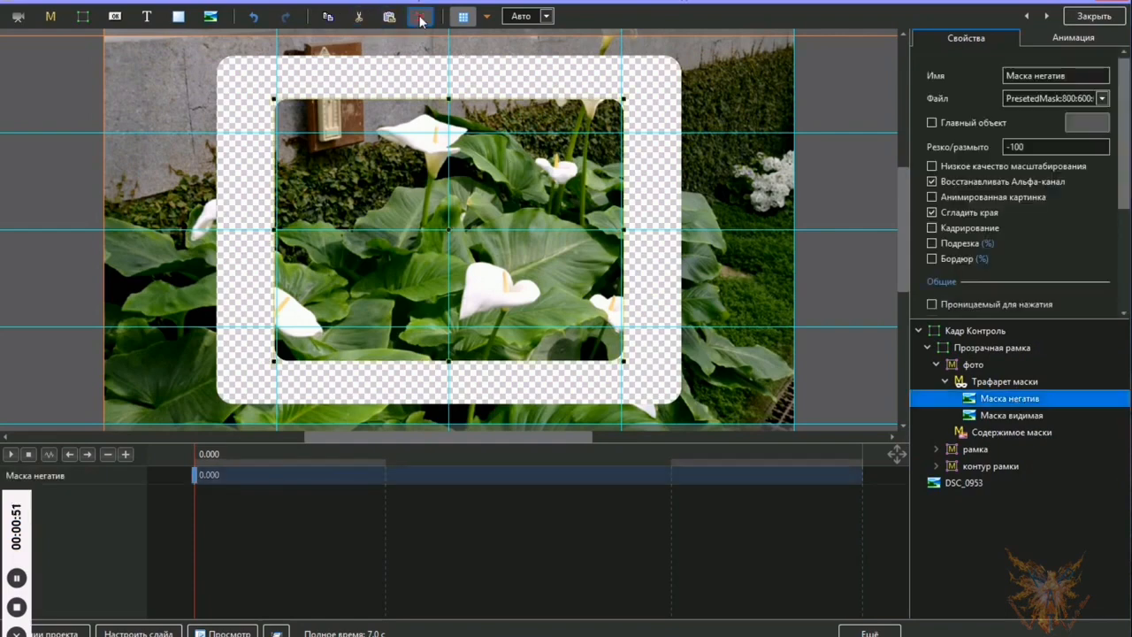
pyautogui.click(420, 17)
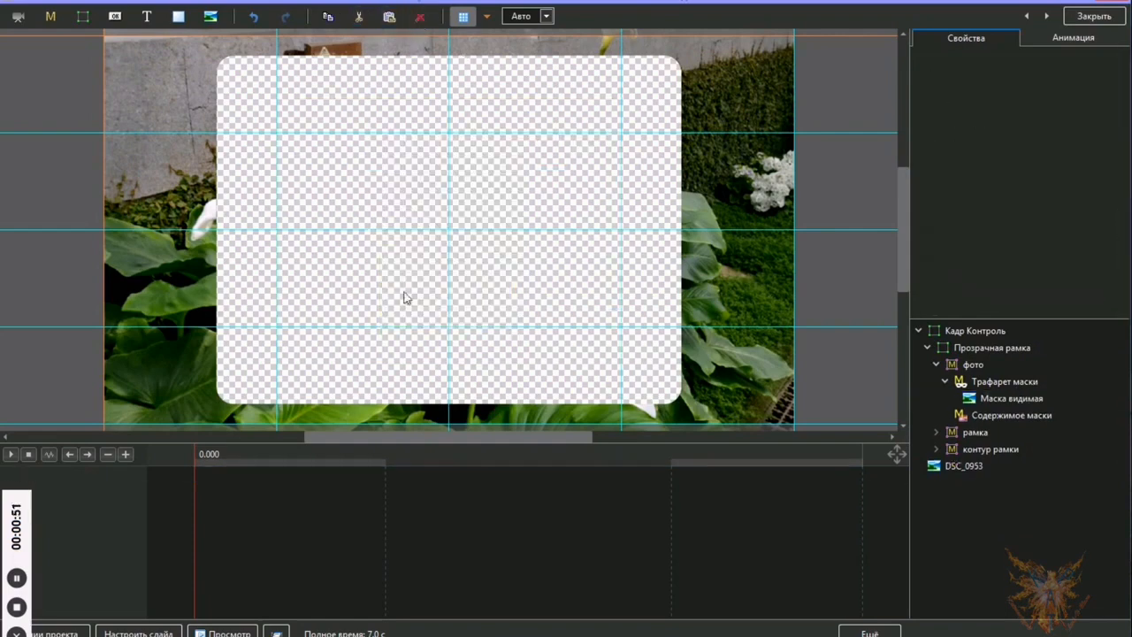
# Add the picture DSC_0957 to Содержимое маски of the фото container
pyautogui.click(1015, 414)
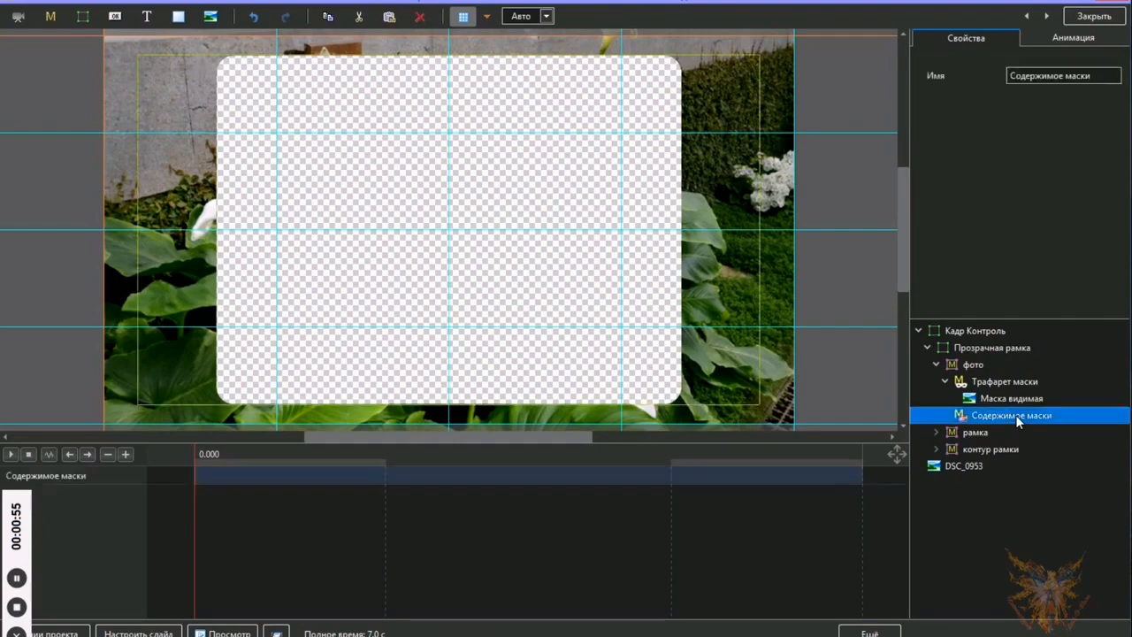
pyautogui.rightClick(1015, 415)
pyautogui.moveTo(973, 423)
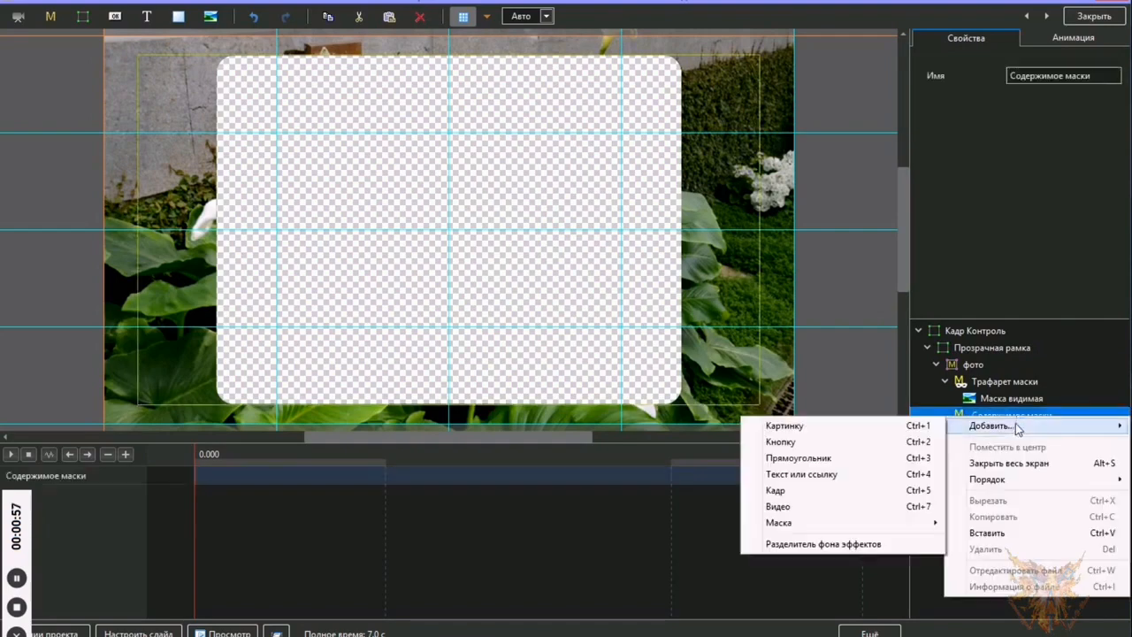
pyautogui.click(796, 425)
pyautogui.click(352, 148)
pyautogui.moveTo(352, 147); pyautogui.dragTo(351, 250)
pyautogui.click(257, 392)
pyautogui.click(334, 485)
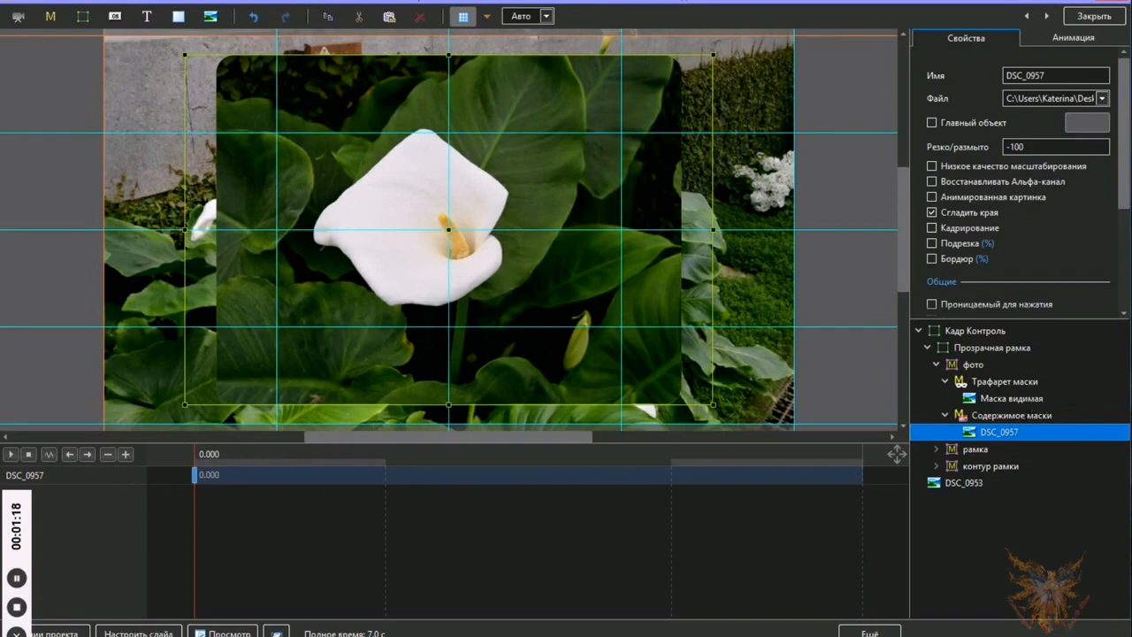
# Scale Маска видимая inside фото to 75% on both X and Y to fit the photo in the frame opening
pyautogui.click(1075, 38)
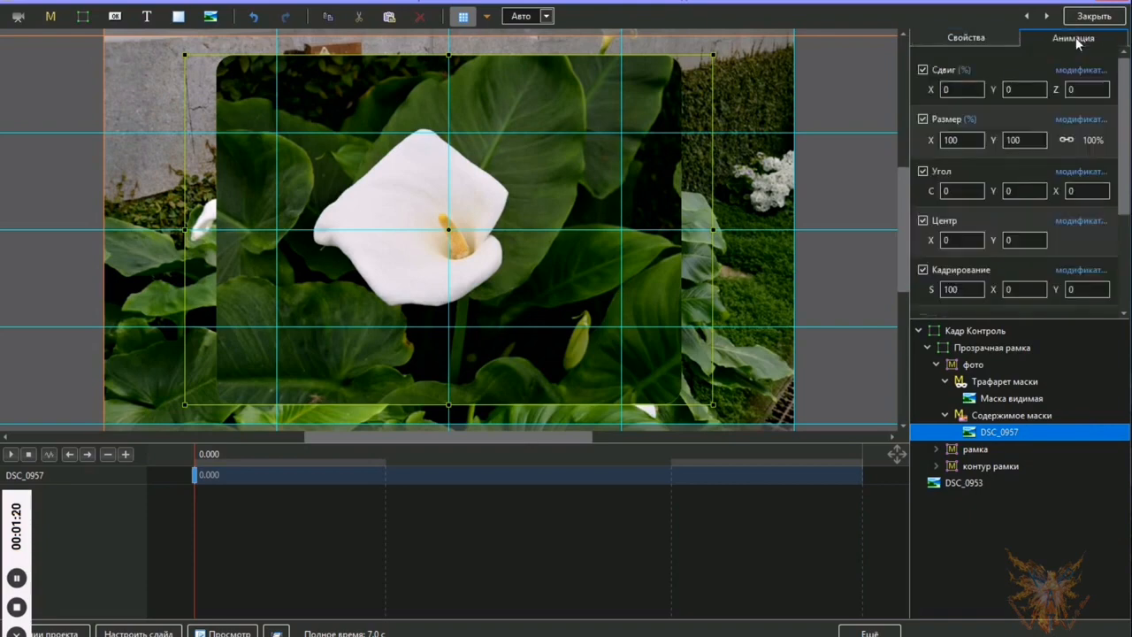
pyautogui.click(1024, 404)
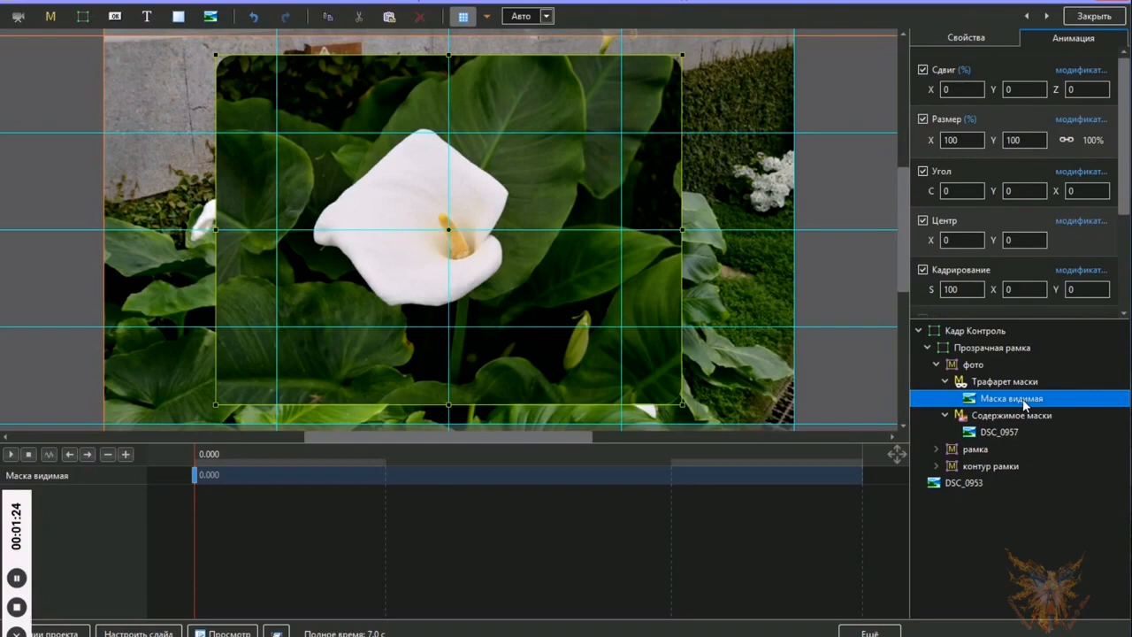
pyautogui.click(930, 139)
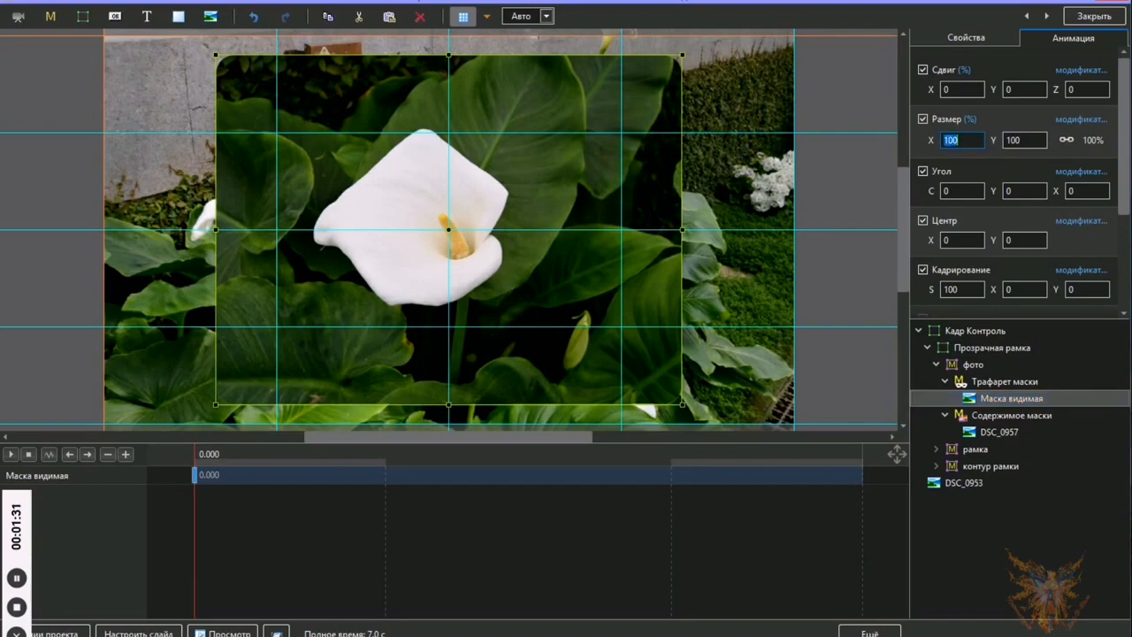
pyautogui.write('75')
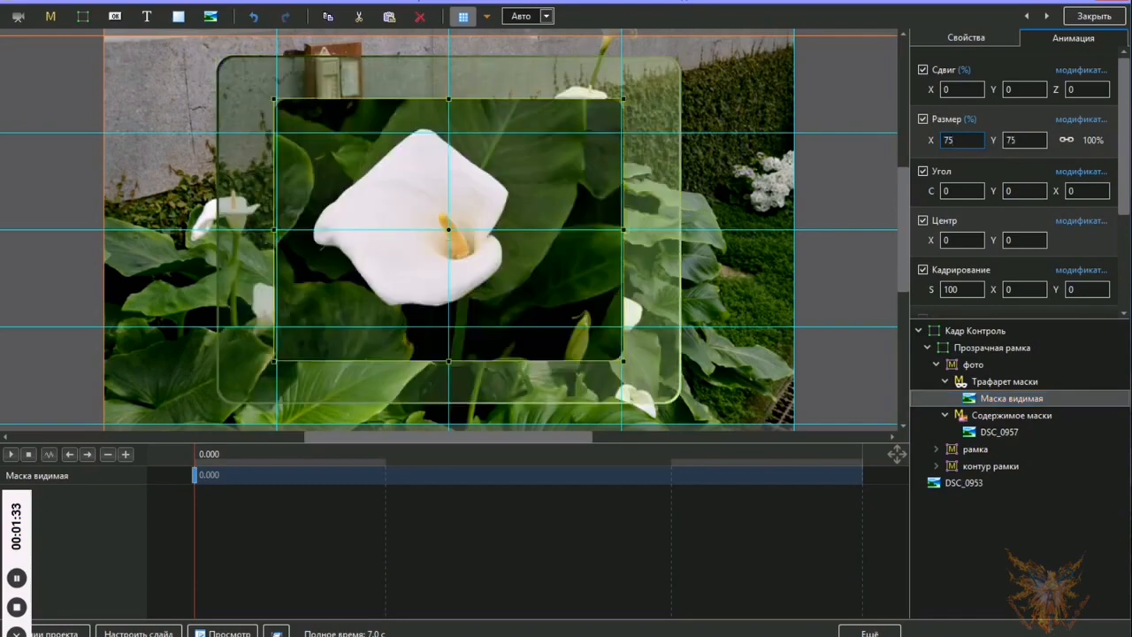
# Compare the scale of both masks in рамка with Маска видимая in фото, and collapse the two containers
pyautogui.click(936, 450)
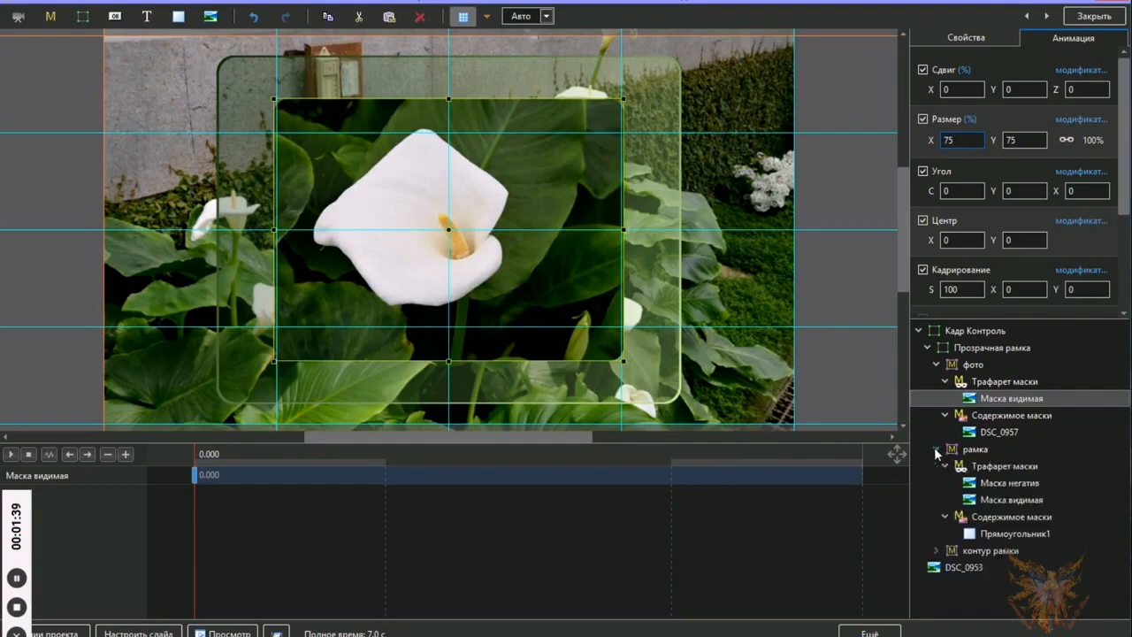
pyautogui.click(1008, 500)
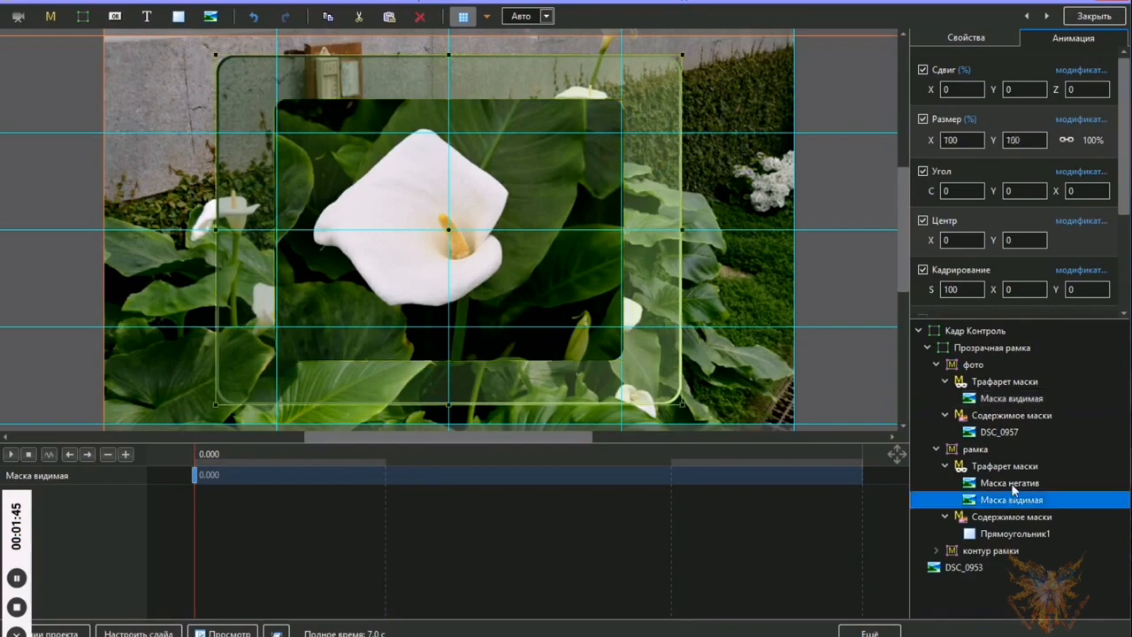
pyautogui.click(1010, 483)
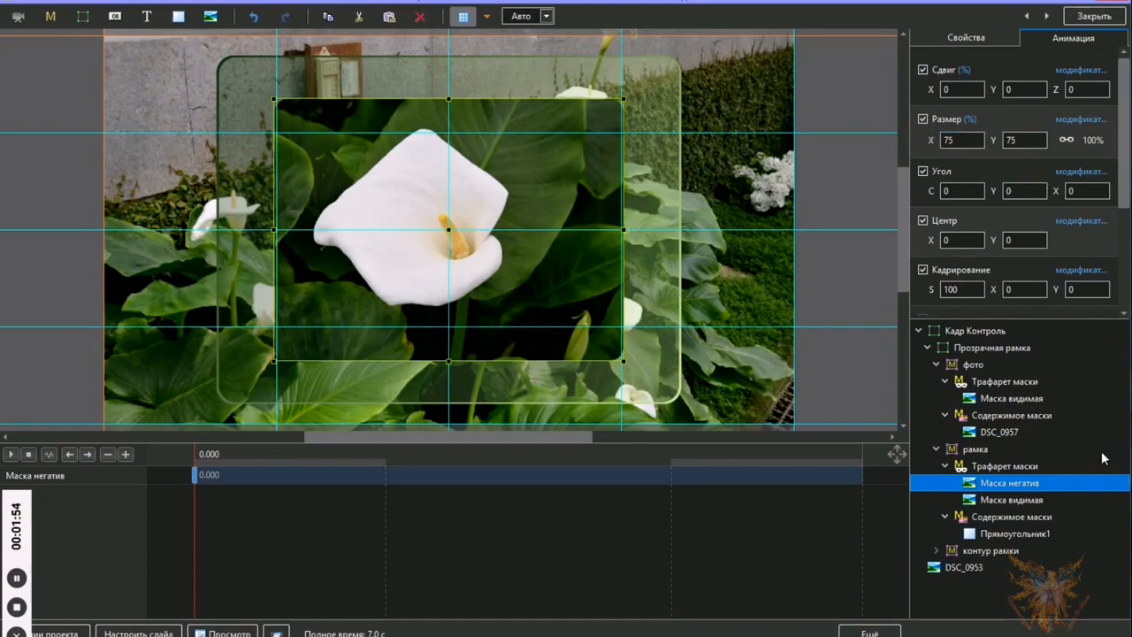
pyautogui.click(1005, 400)
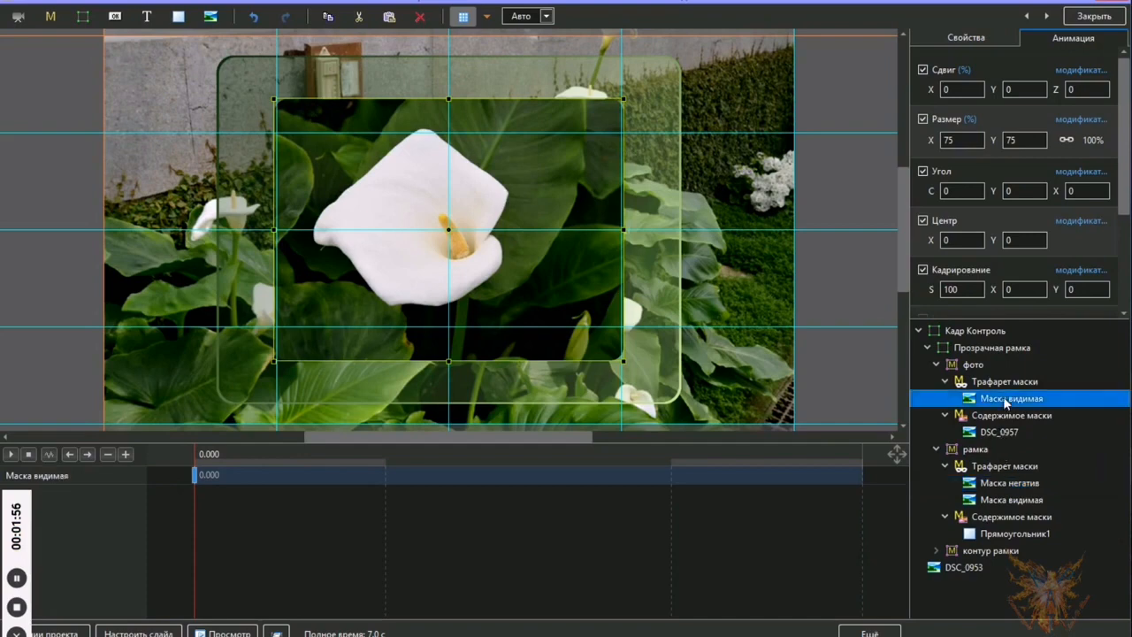
pyautogui.click(936, 449)
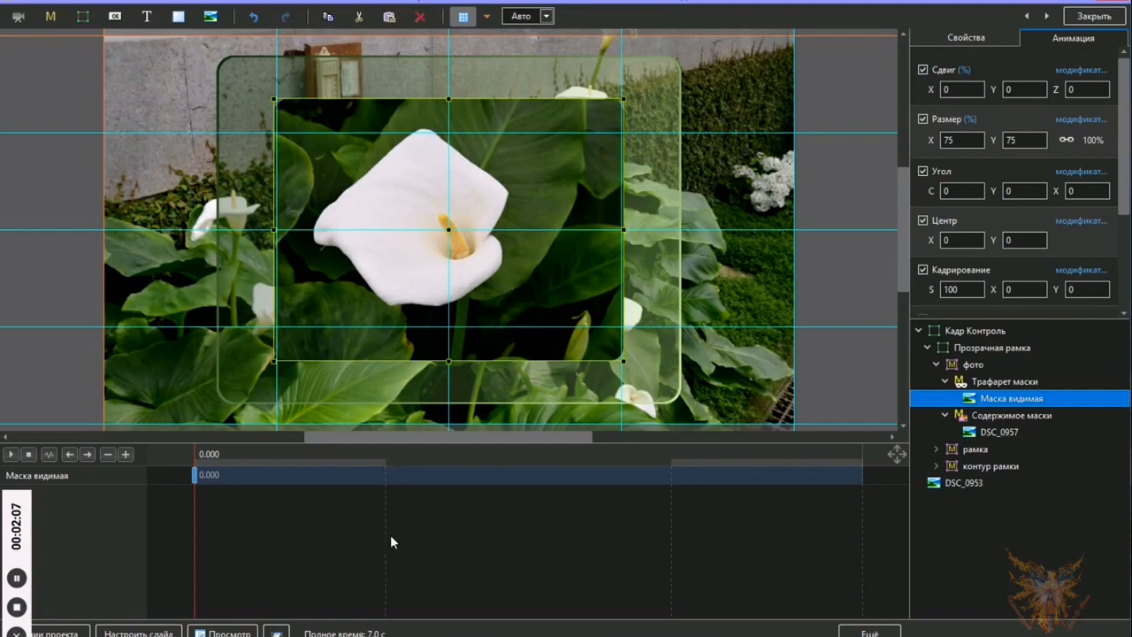
pyautogui.click(16, 609)
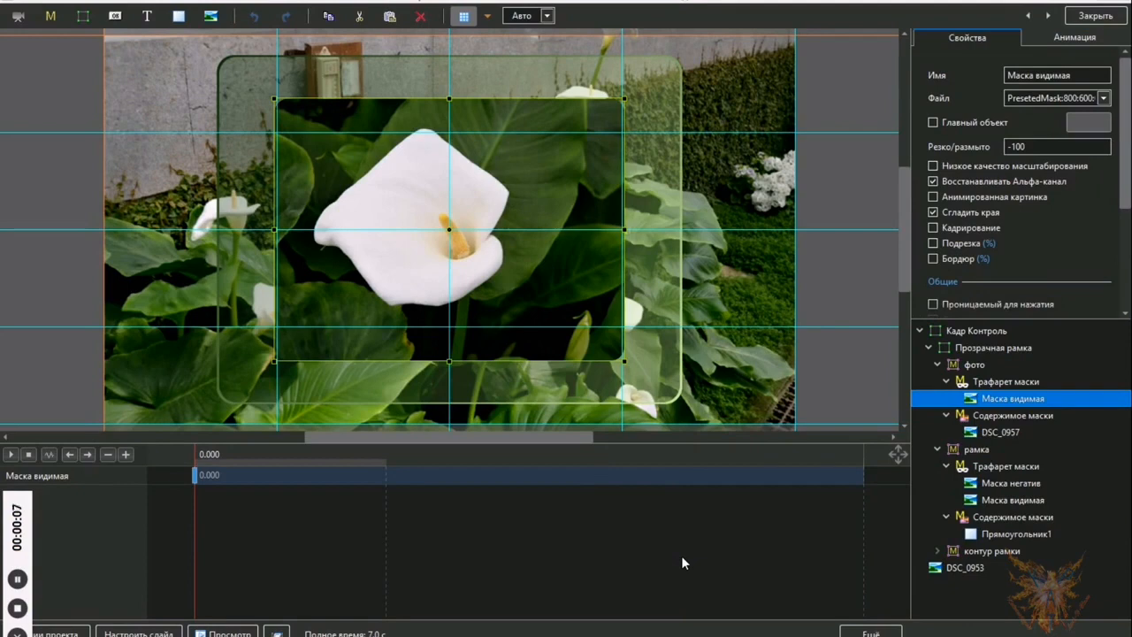
pyautogui.click(938, 365)
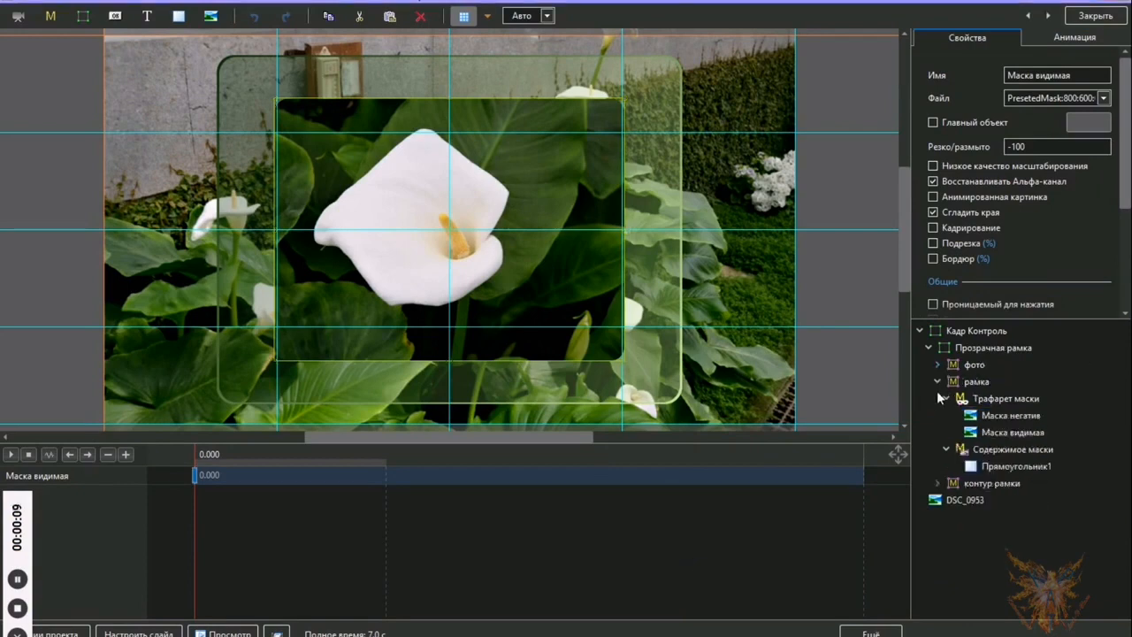
pyautogui.click(937, 382)
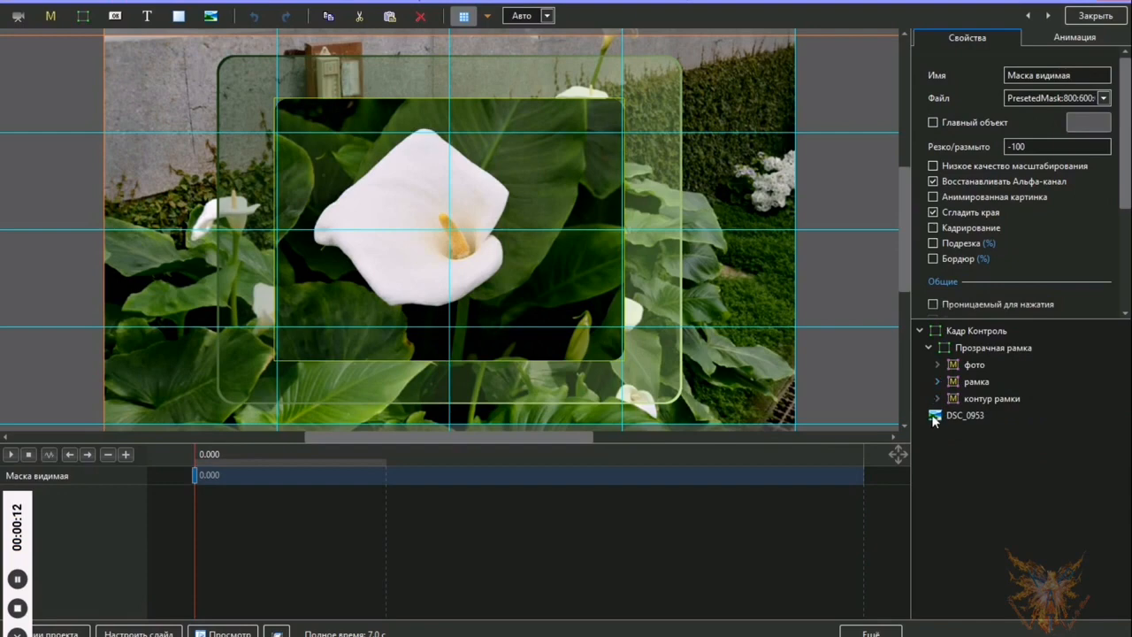
# Duplicate the фото mask container inside Прозрачная рамка by copying it and pasting the copy into that frame
pyautogui.click(973, 366)
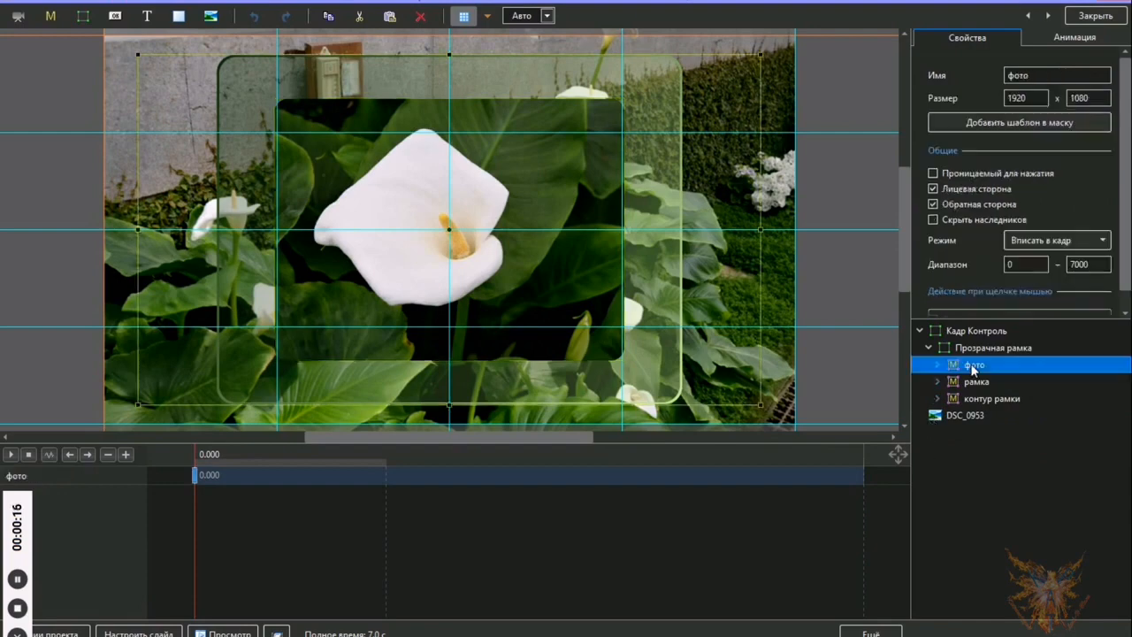
pyautogui.rightClick(974, 370)
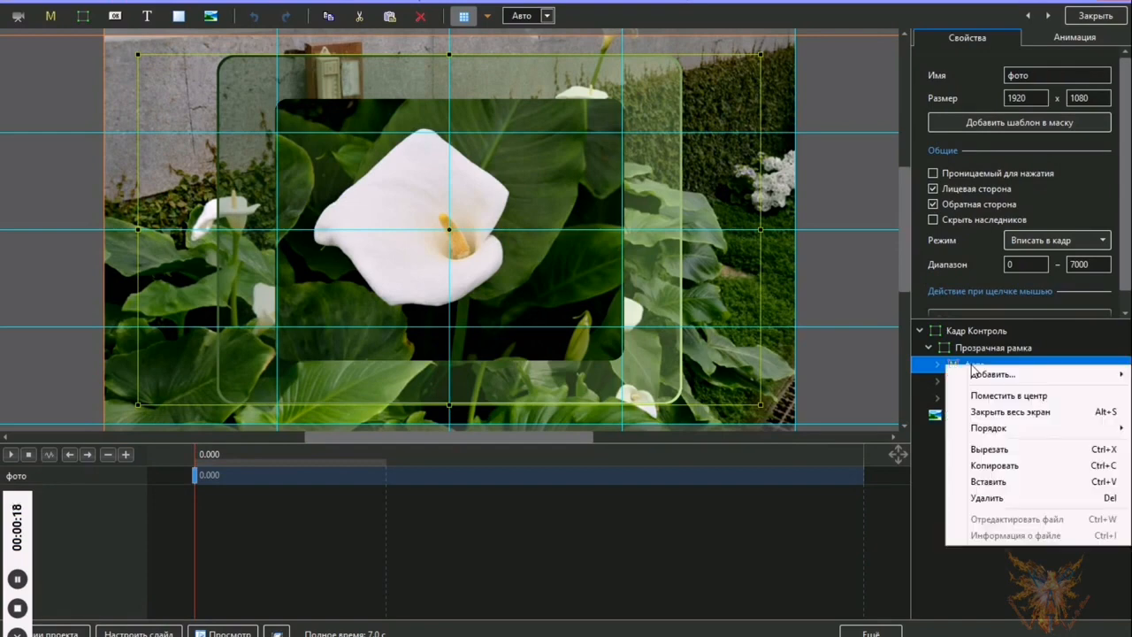
pyautogui.click(1028, 468)
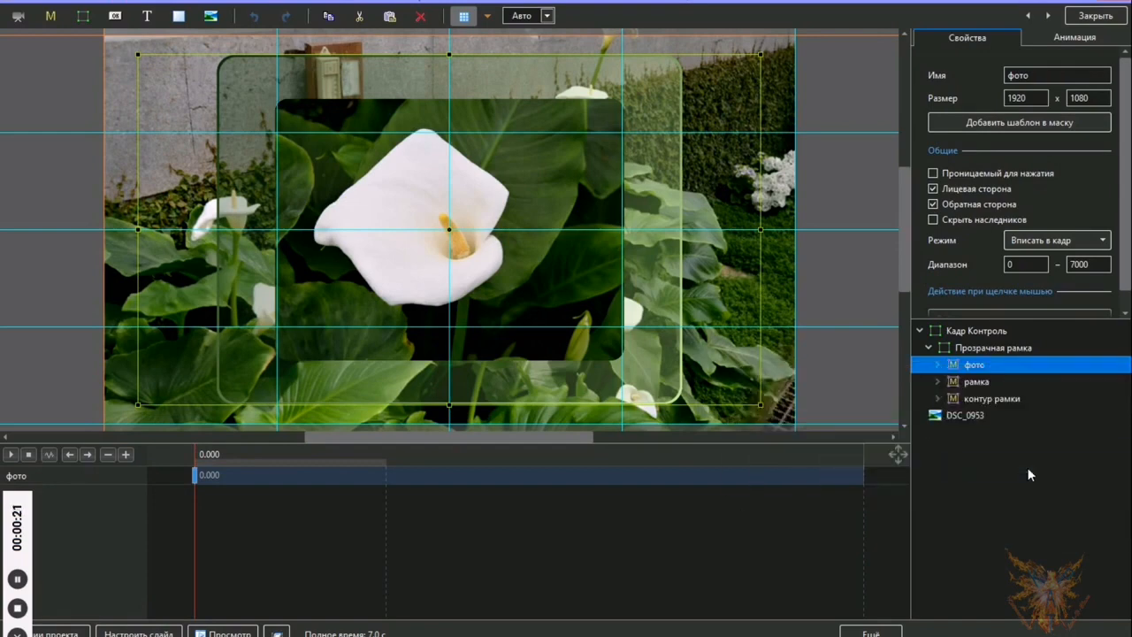
pyautogui.click(994, 347)
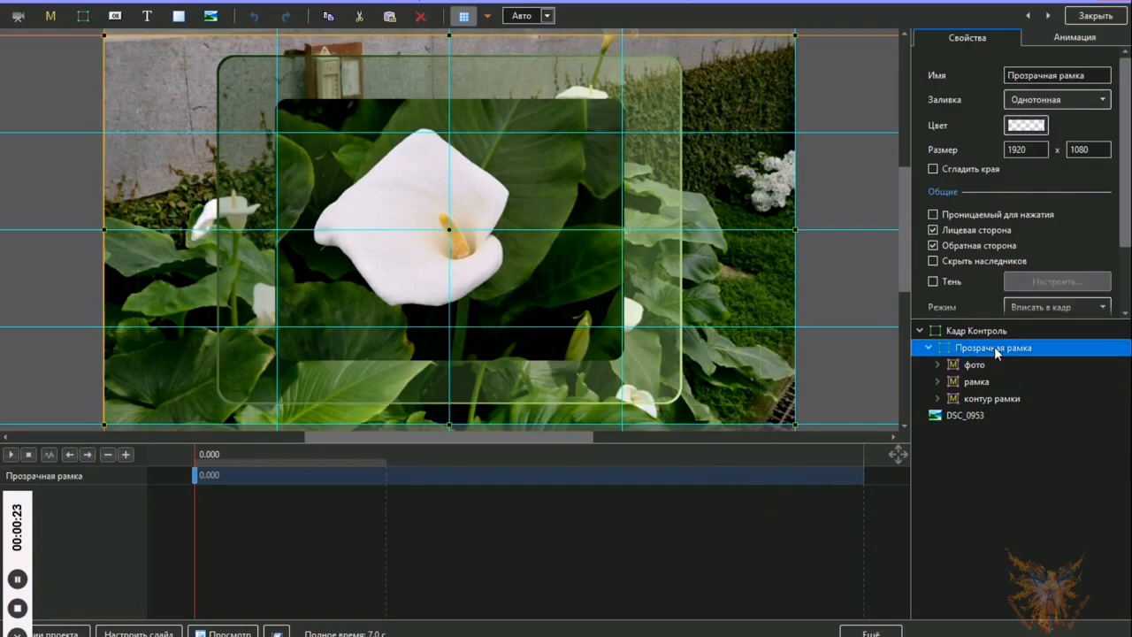
pyautogui.rightClick(997, 352)
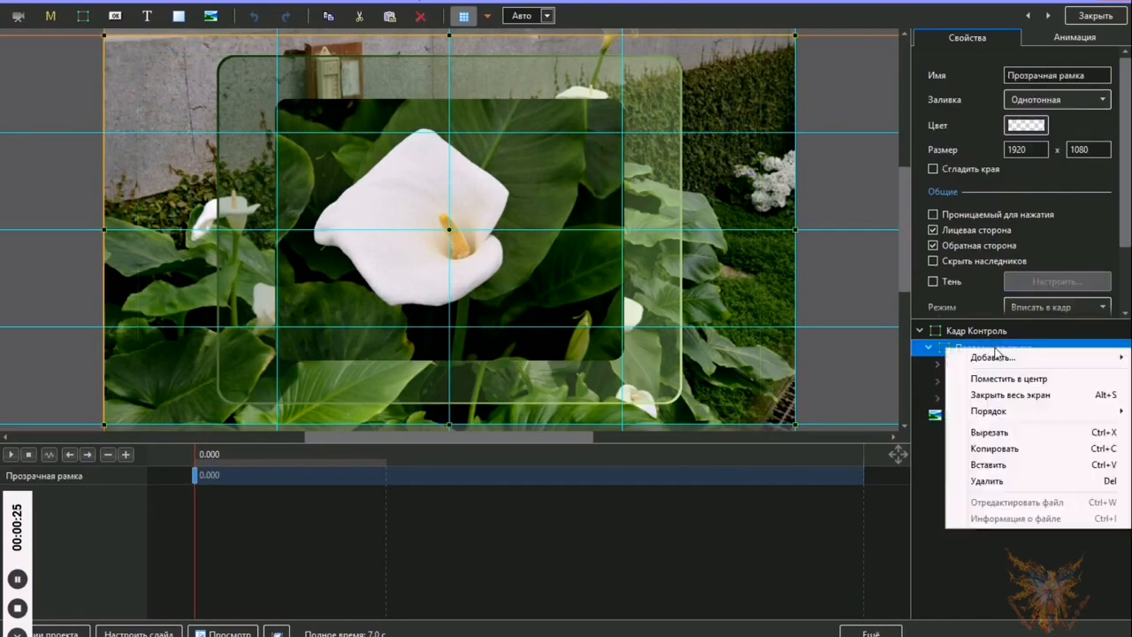
pyautogui.click(996, 465)
# Rename the lower of the two фото containers as контур для фото
pyautogui.doubleClick(1034, 75)
pyautogui.click(974, 385)
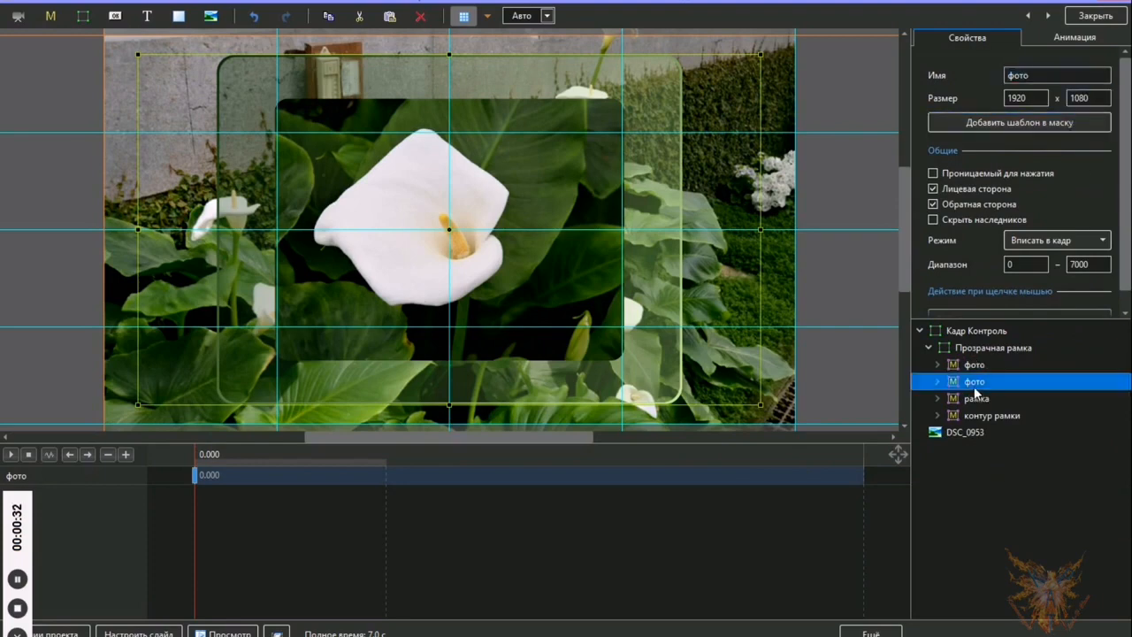
pyautogui.doubleClick(1034, 76)
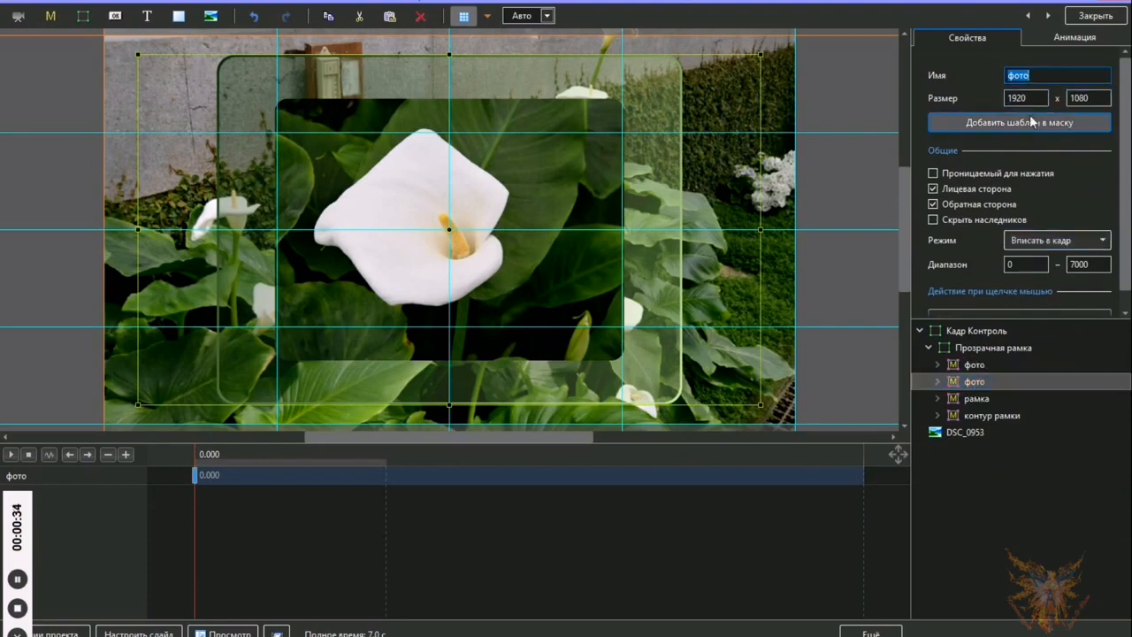
pyautogui.write('контур')
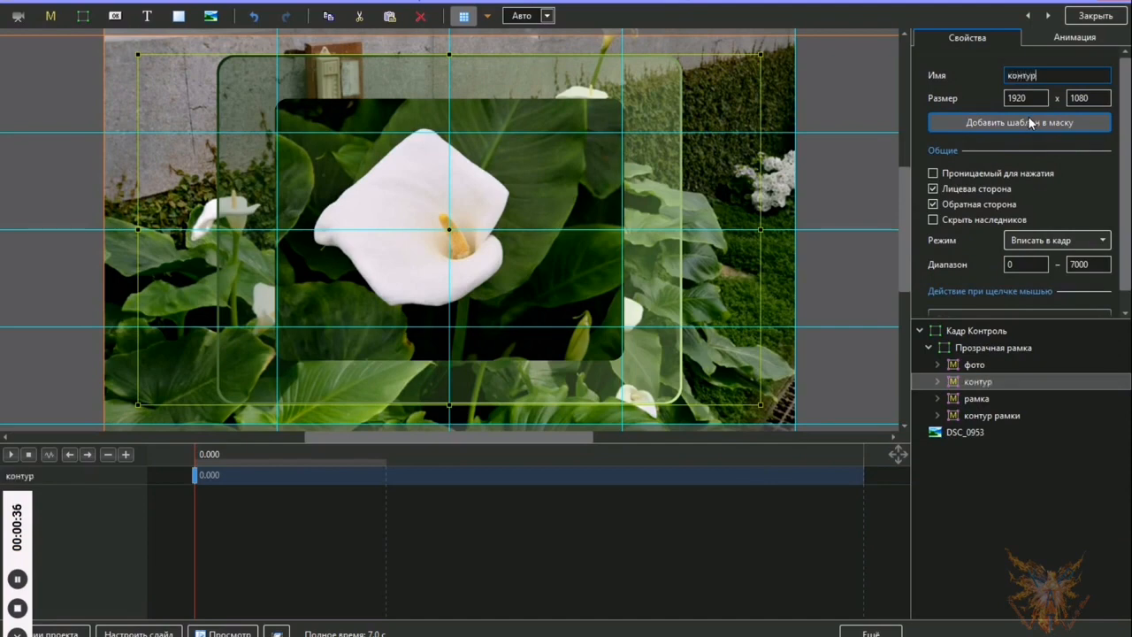
pyautogui.write(' для фото')
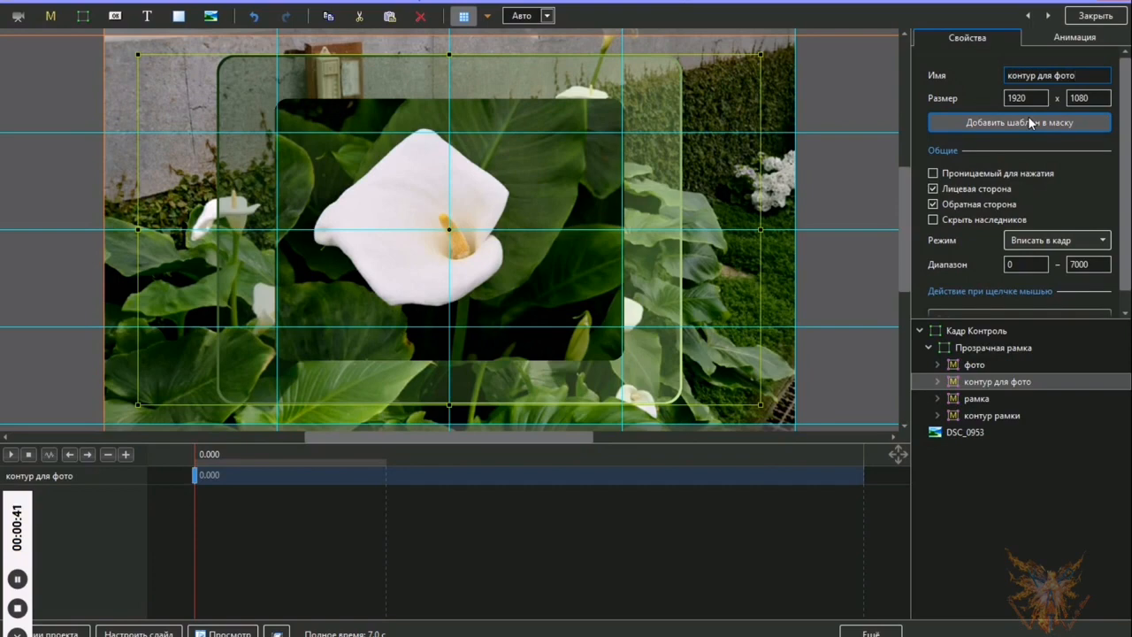
# In контур для фото, delete the picture DSC_0957 from Содержимое маски and add a rectangle in its place
pyautogui.click(939, 381)
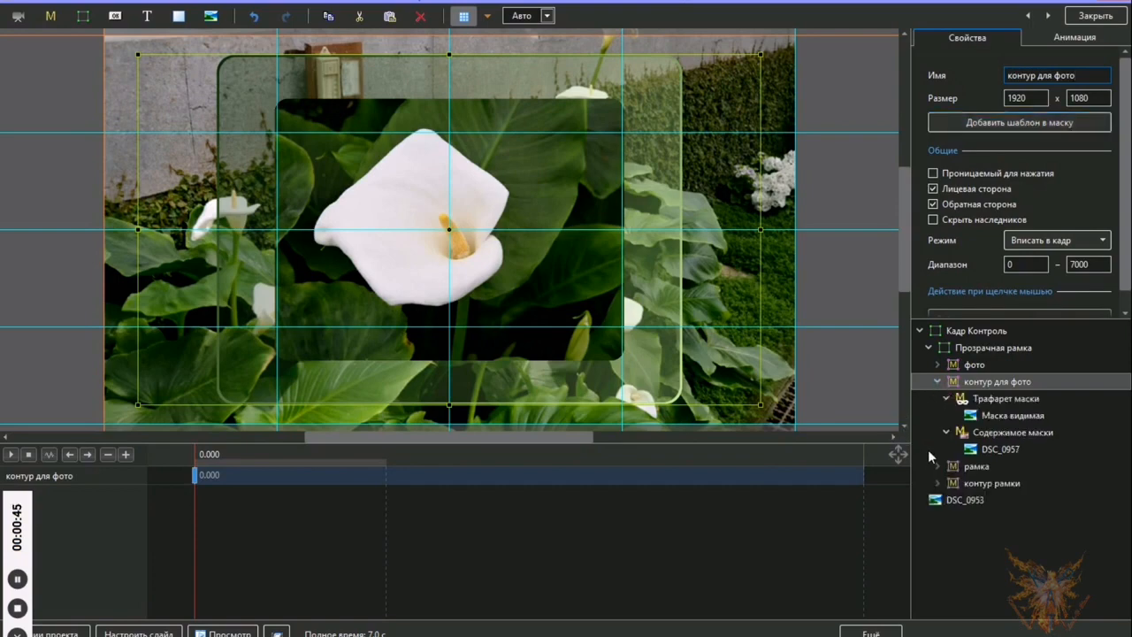
pyautogui.click(991, 451)
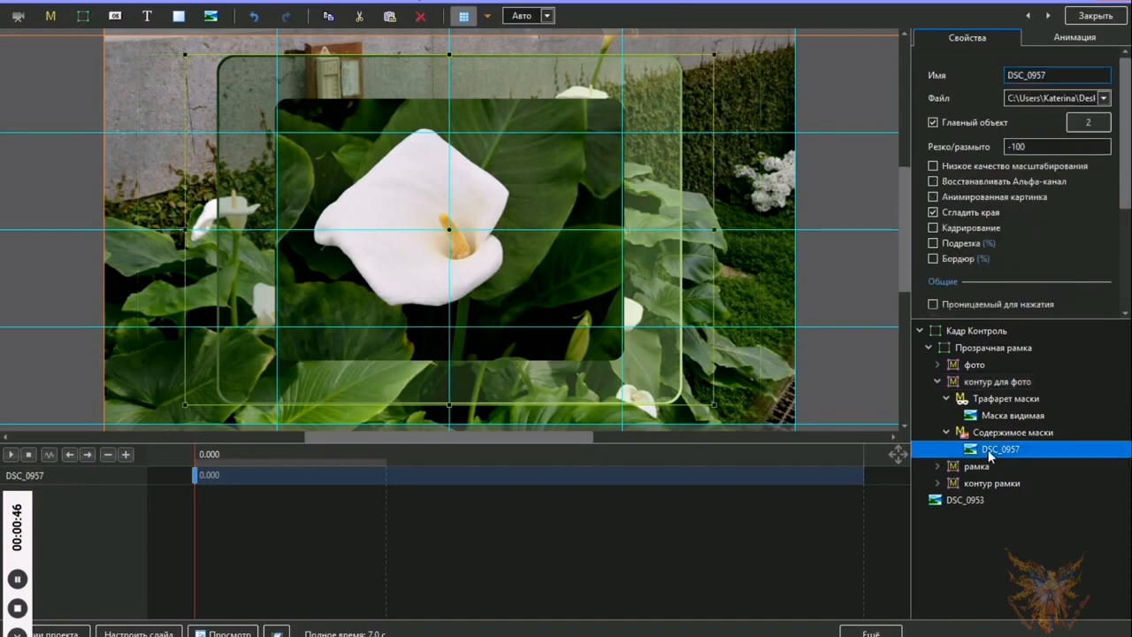
pyautogui.click(419, 17)
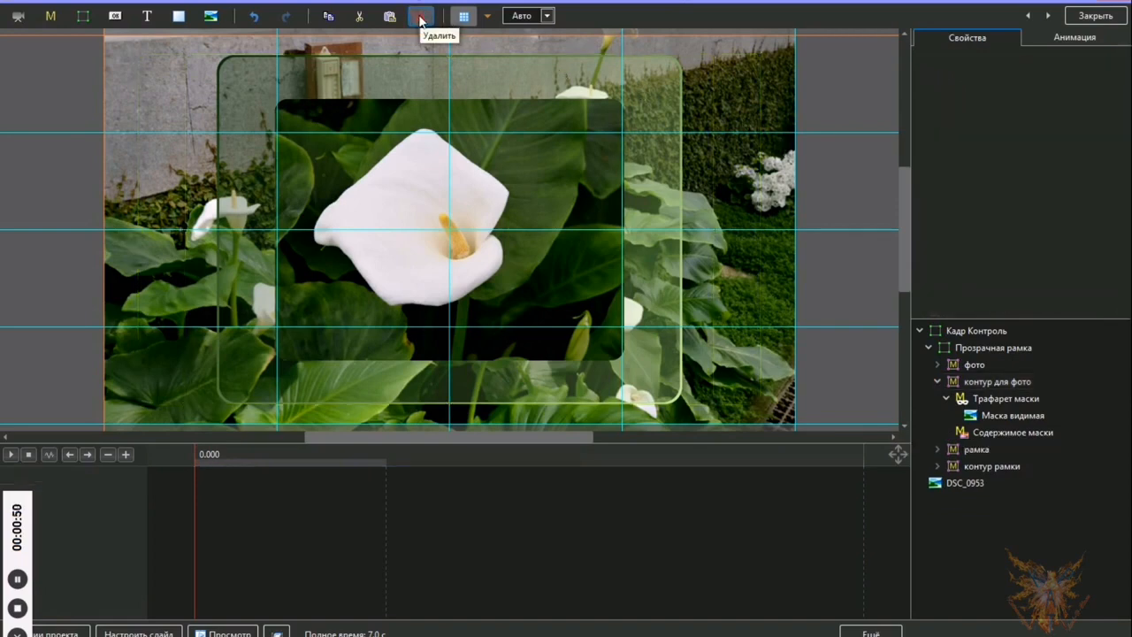
pyautogui.click(991, 431)
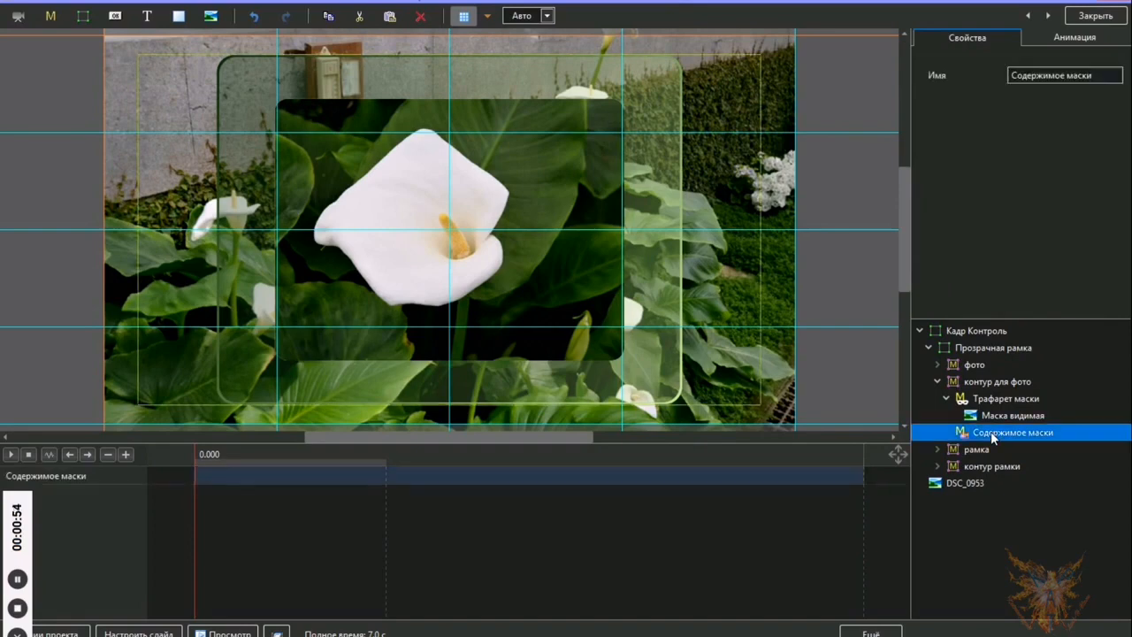
pyautogui.rightClick(991, 430)
pyautogui.moveTo(990, 448)
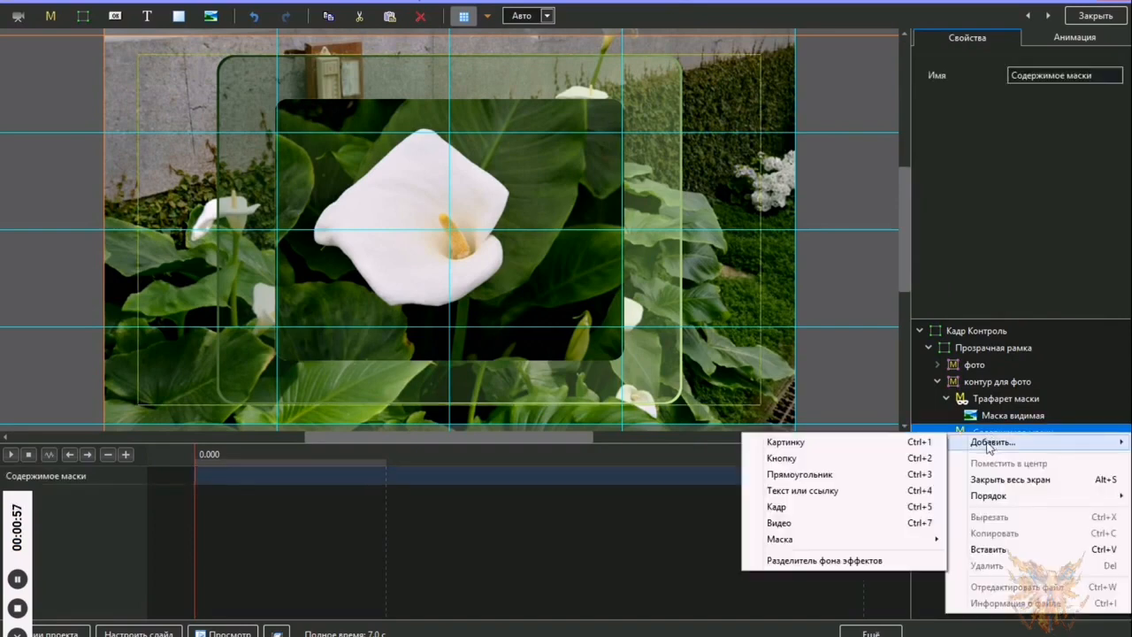
pyautogui.click(865, 474)
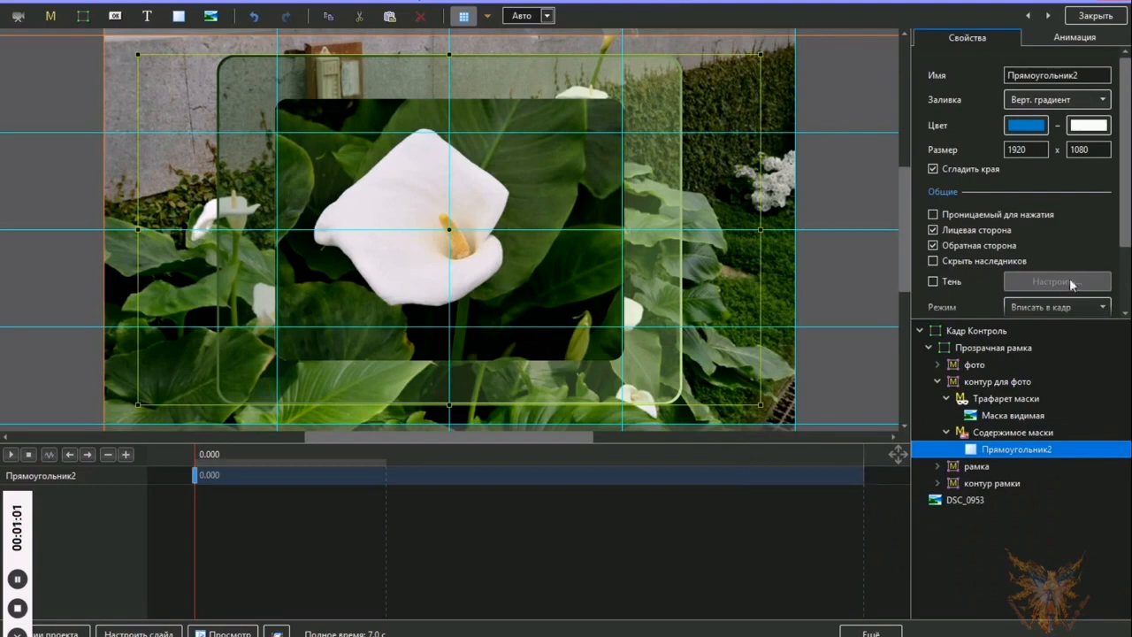
# Scale Маска видимая in контур для фото to 76% on both X and Y
pyautogui.click(1074, 41)
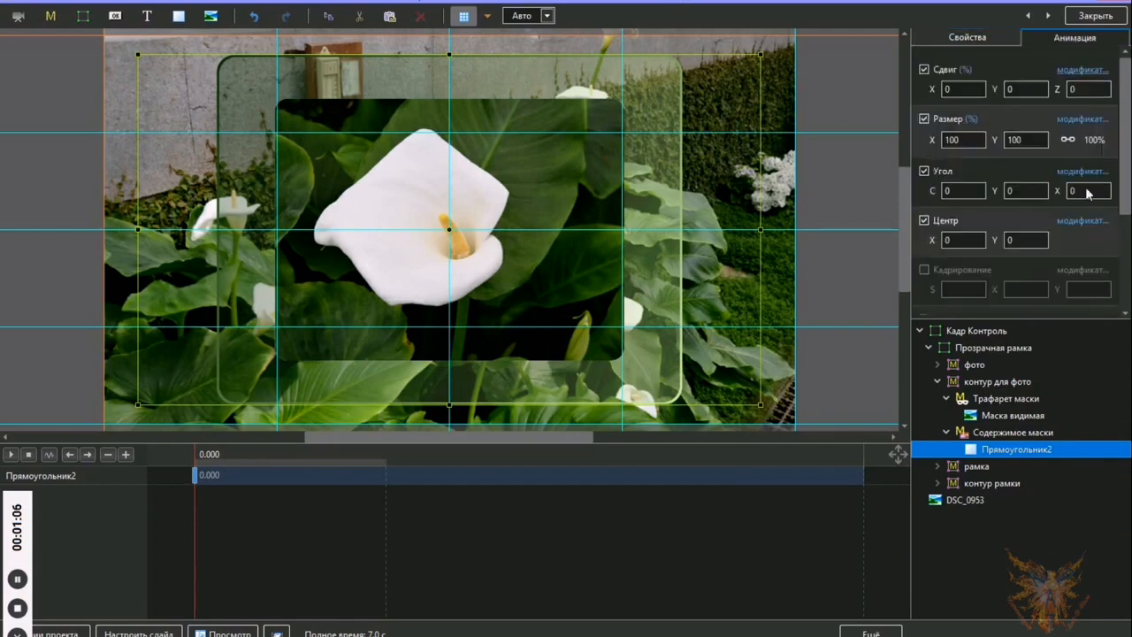
pyautogui.click(1025, 415)
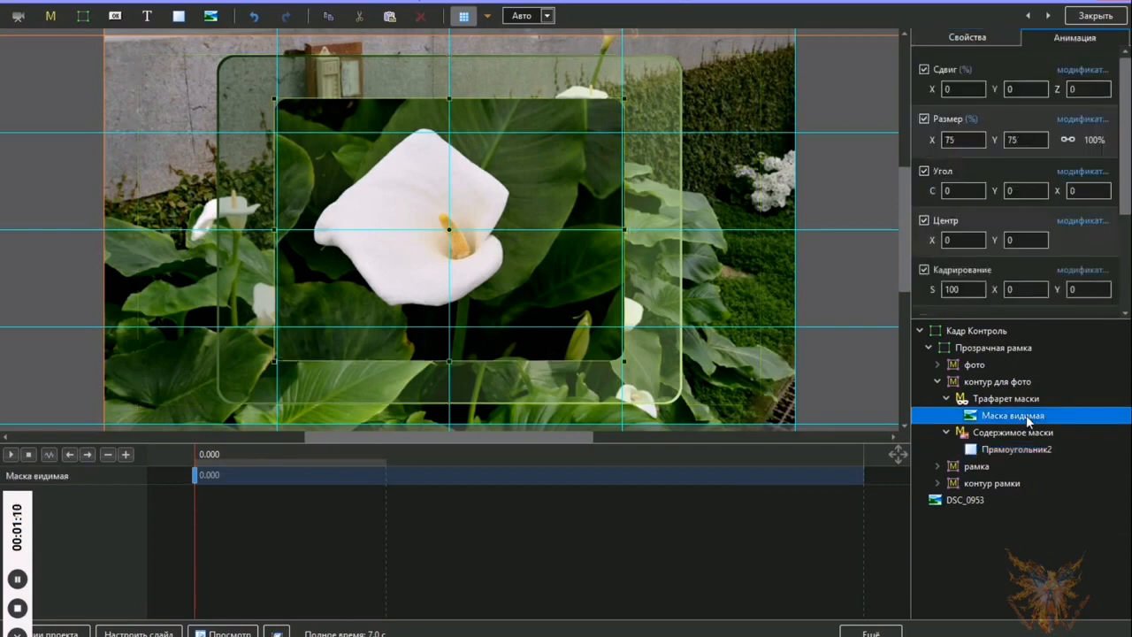
pyautogui.doubleClick(972, 139)
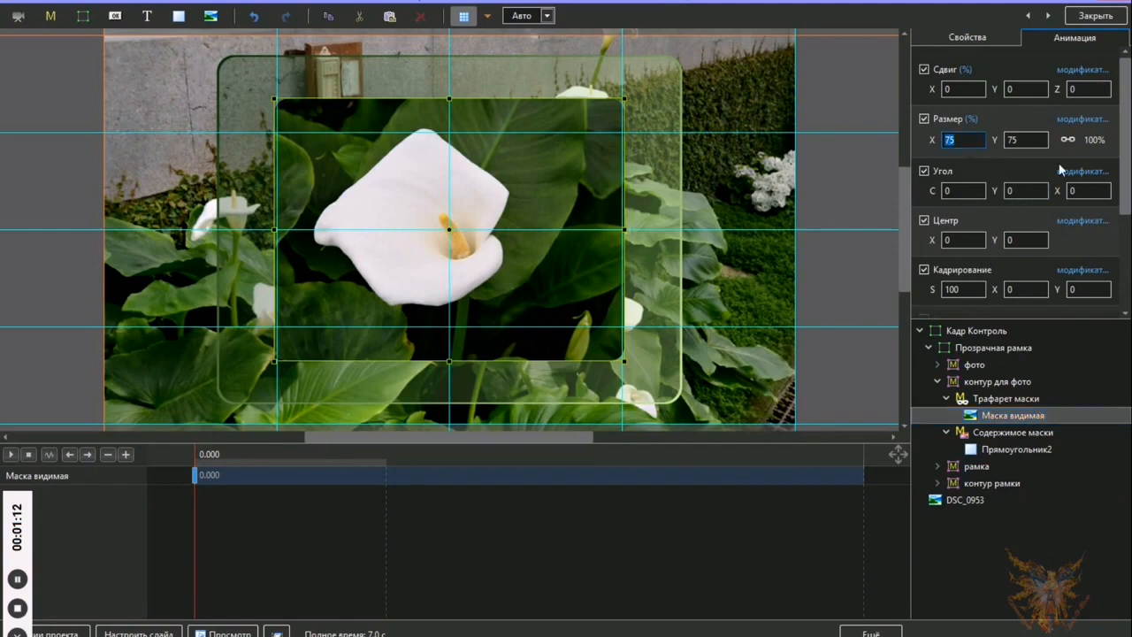
pyautogui.write('76')
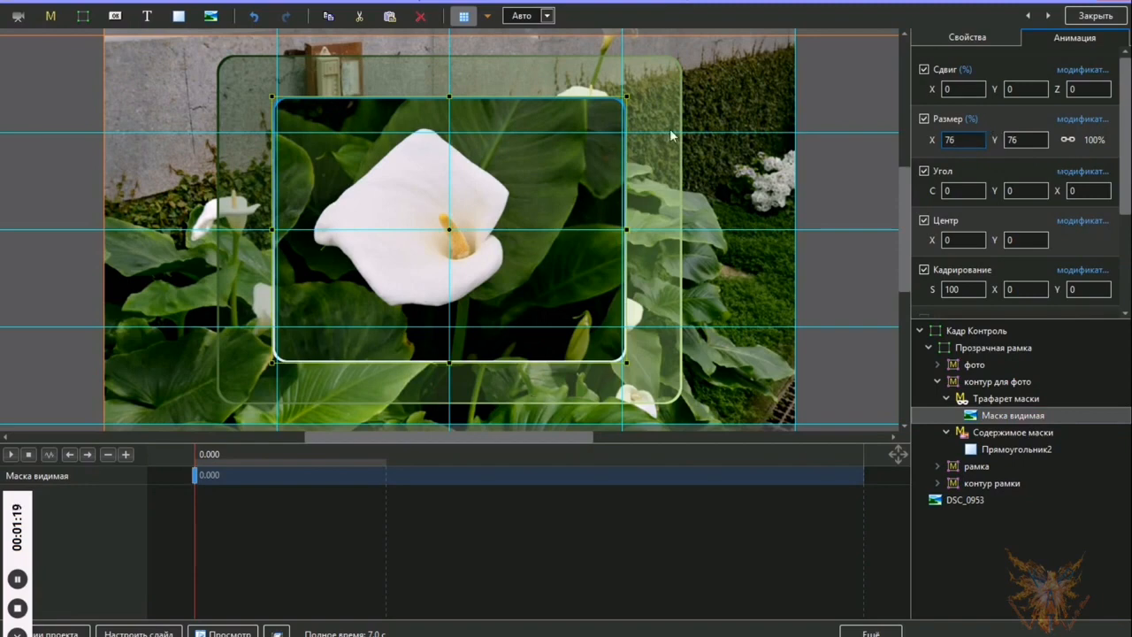
# Set the first gradient colour of Прямоугольник2 to the dark green 52741D, sampled from the photo's leaves
pyautogui.click(962, 40)
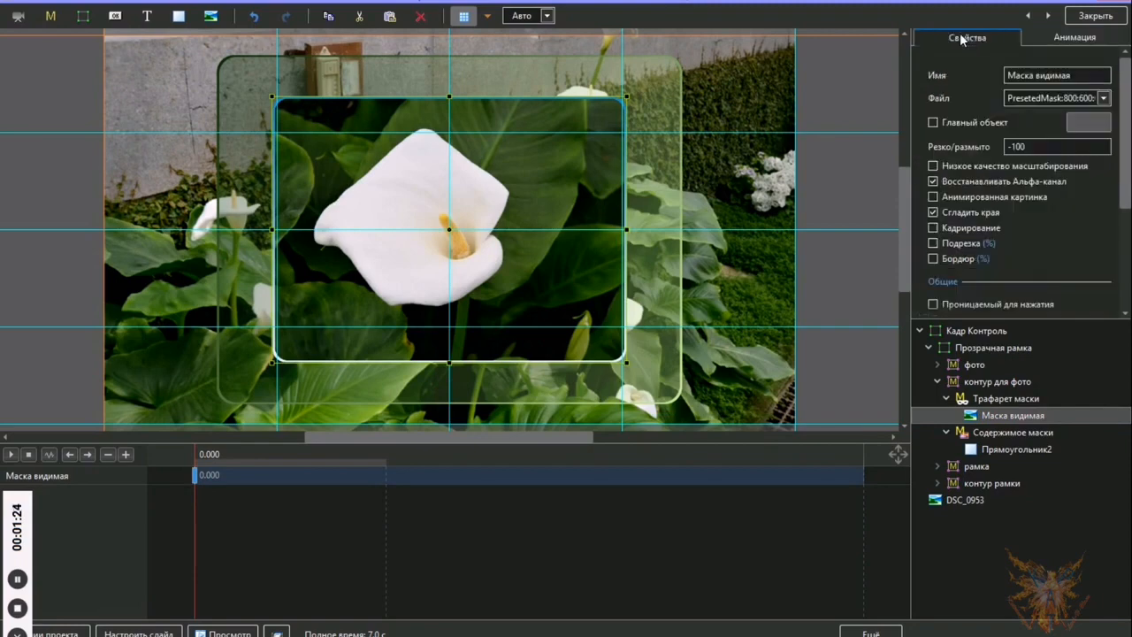
pyautogui.click(1016, 451)
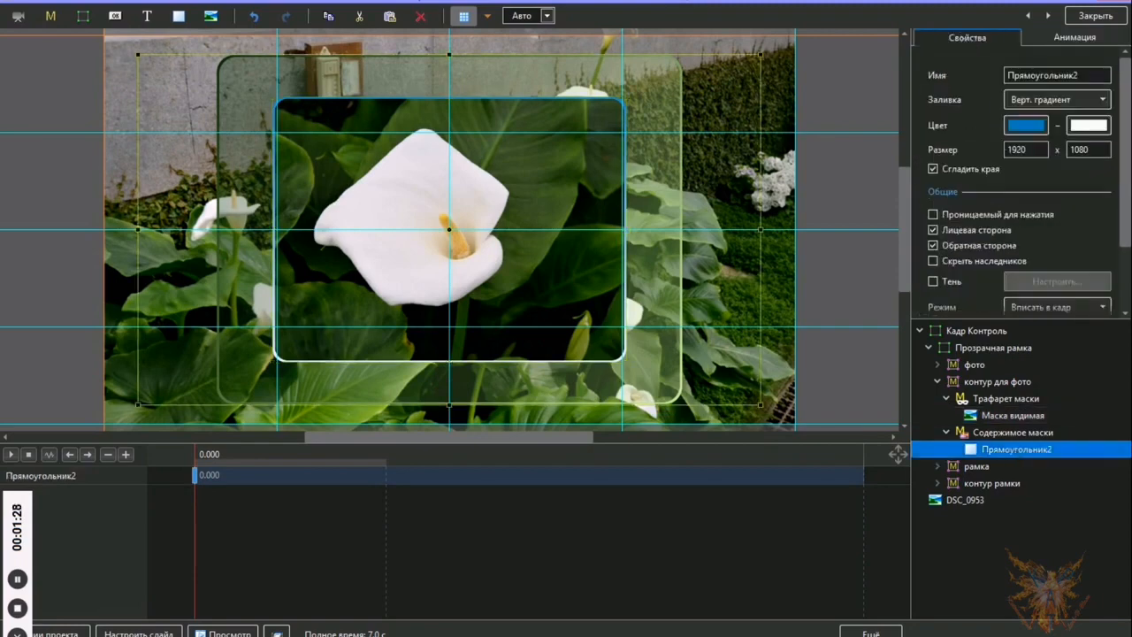
pyautogui.click(1030, 130)
pyautogui.moveTo(662, 190); pyautogui.dragTo(1069, 143)
pyautogui.click(778, 397)
pyautogui.moveTo(779, 396); pyautogui.dragTo(343, 160)
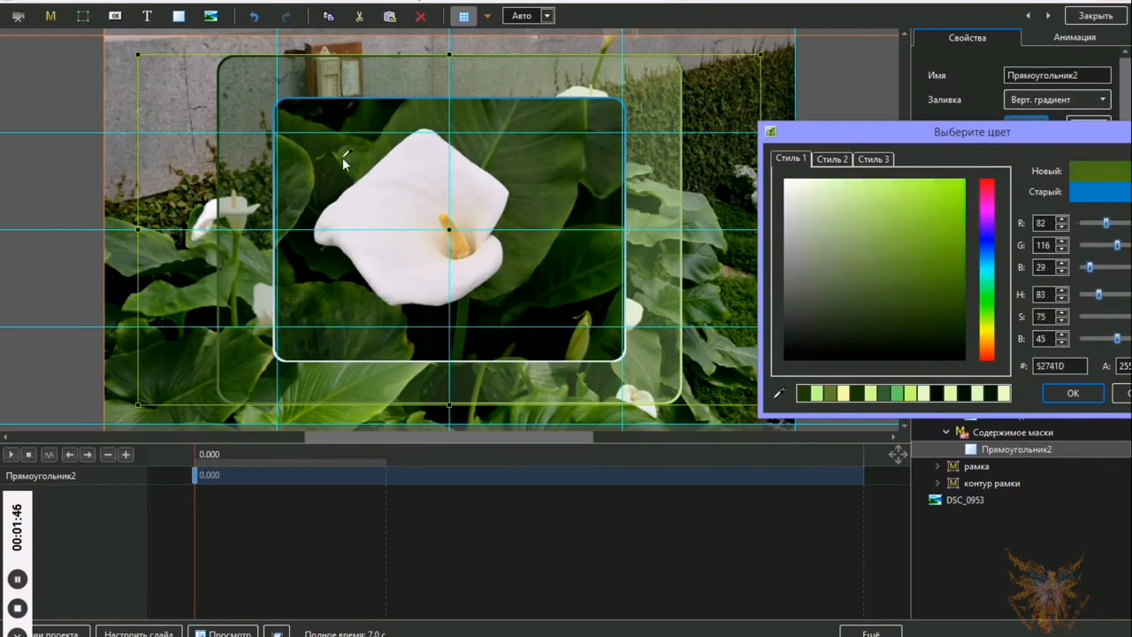
pyautogui.click(1072, 393)
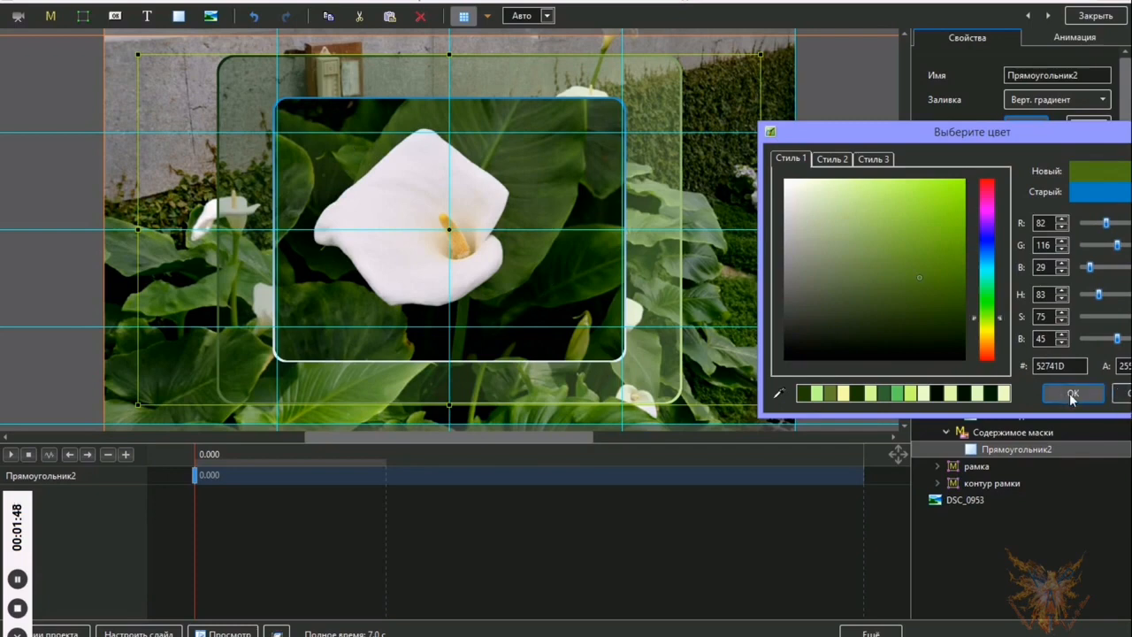
# Set the second gradient colour of Прямоугольник2 to the light green C3FA62
pyautogui.click(1089, 124)
pyautogui.moveTo(652, 183); pyautogui.dragTo(896, 188)
pyautogui.click(615, 444)
pyautogui.click(586, 328)
pyautogui.moveTo(586, 325); pyautogui.dragTo(730, 235)
pyautogui.moveTo(811, 378); pyautogui.dragTo(811, 374)
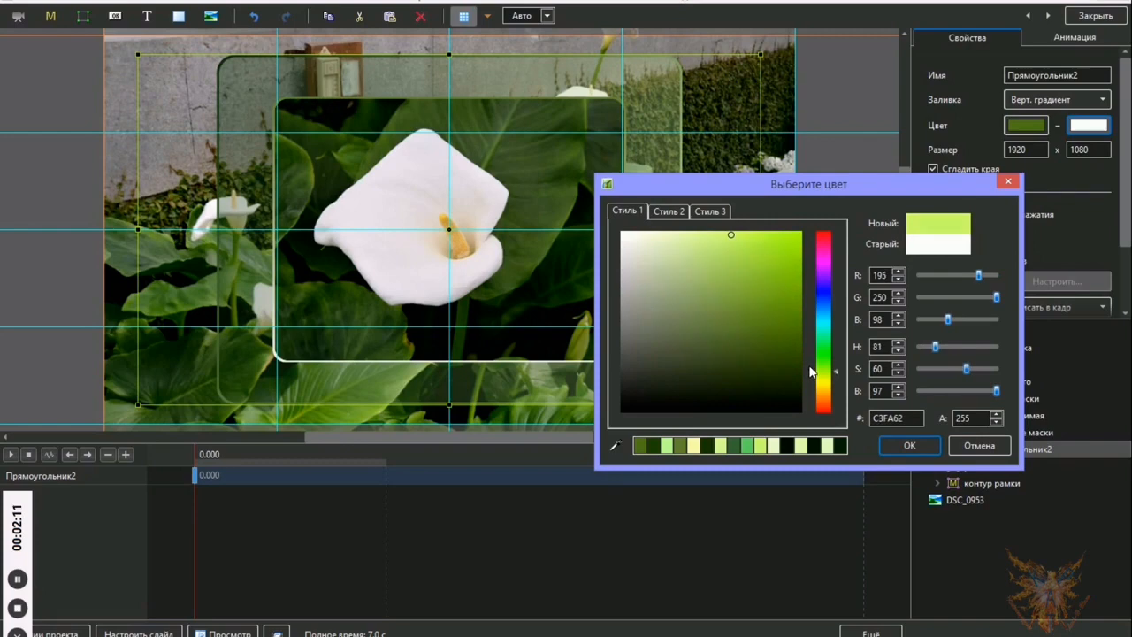
pyautogui.click(911, 445)
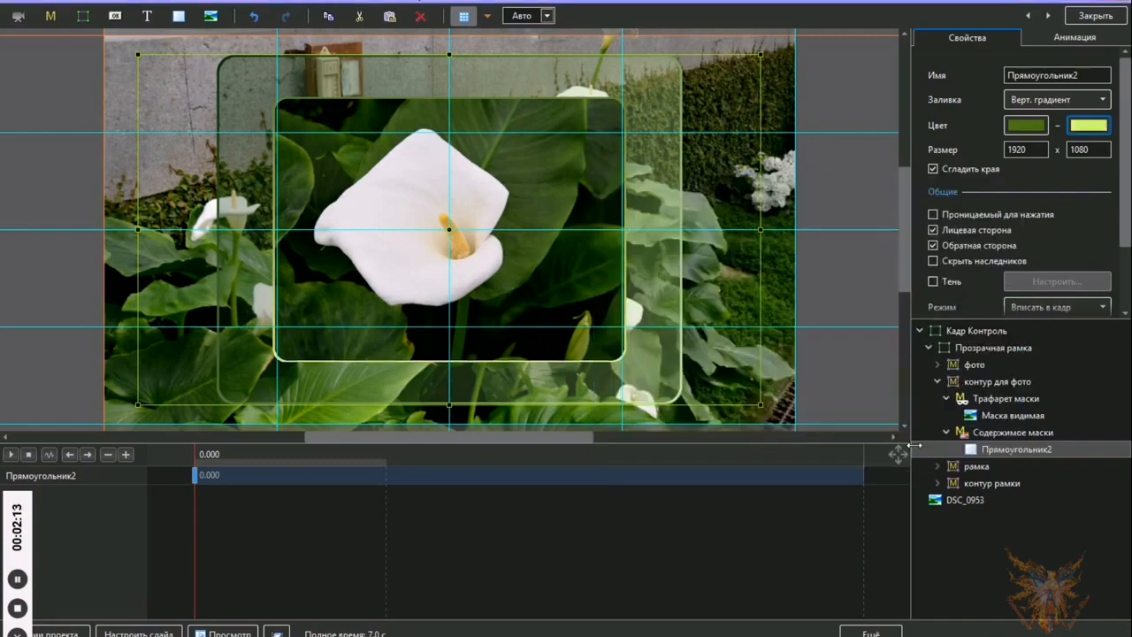
# Change the fill of Прямоугольник2 to Гор. градиент and collapse the контур для фото container
pyautogui.click(1103, 101)
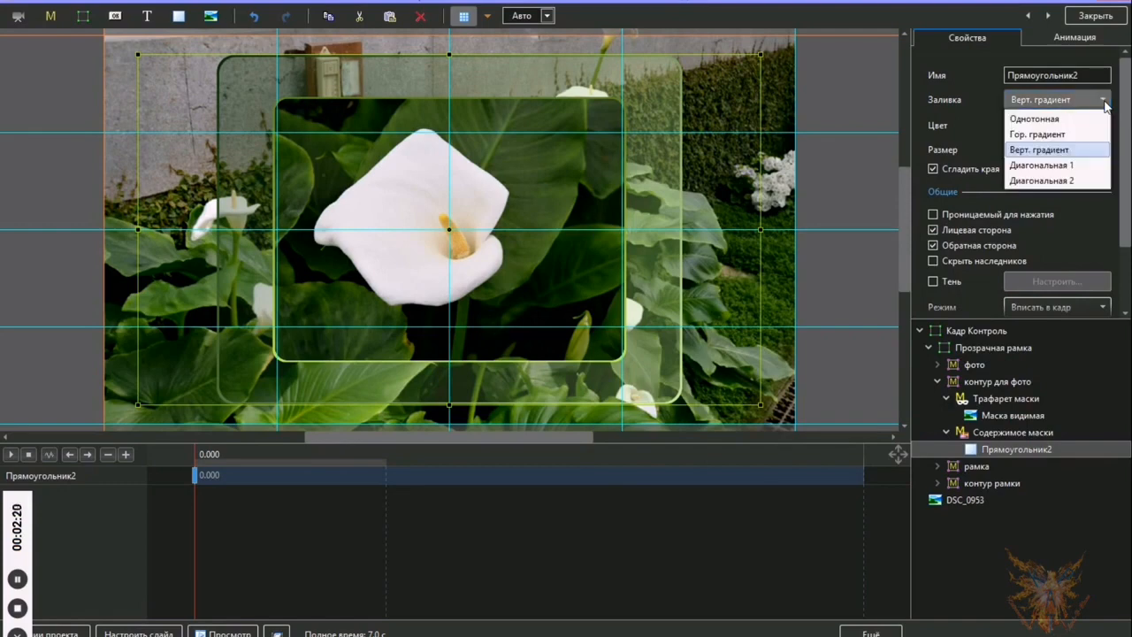
pyautogui.click(1087, 137)
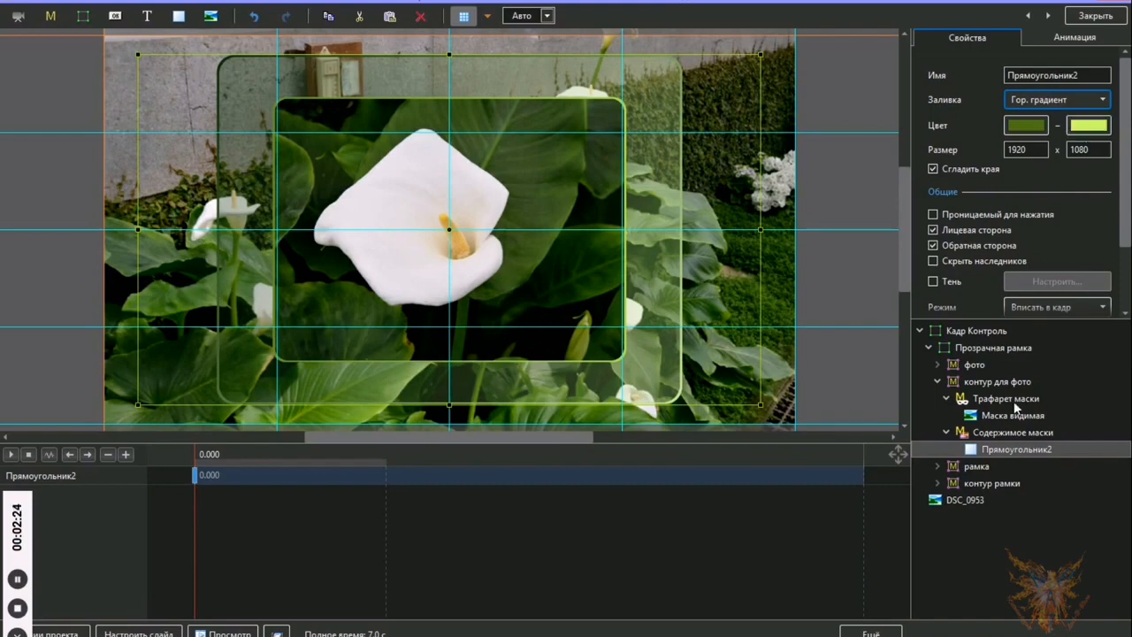
pyautogui.click(936, 381)
pyautogui.click(924, 397)
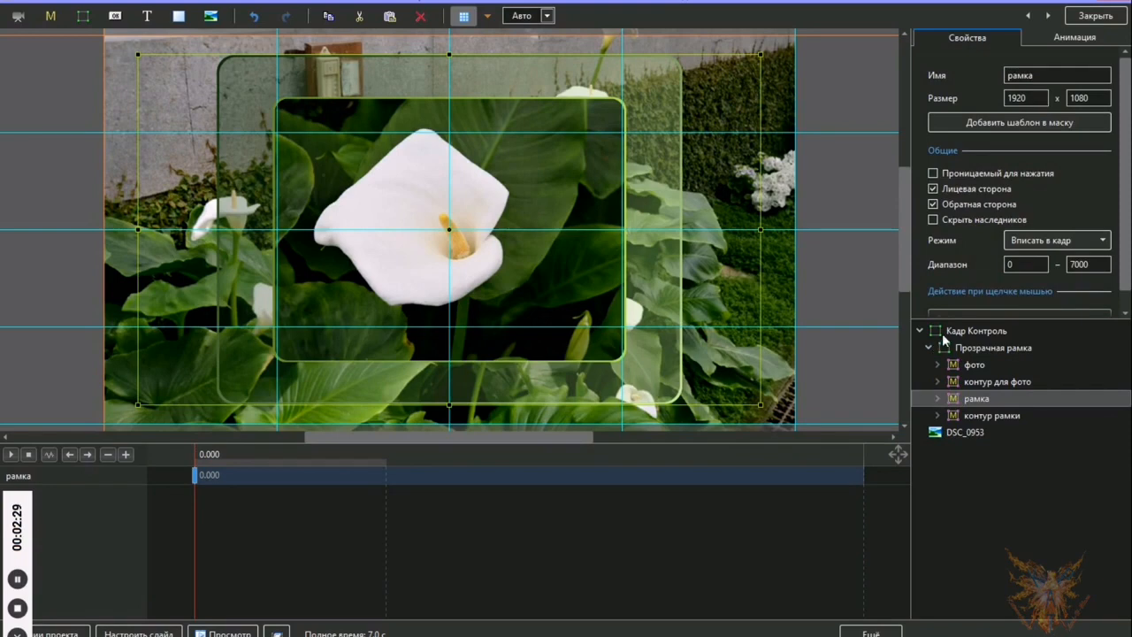
# Select Кадр Контроль, move the time marker to about 3.5 s and close the objects and animation editor
pyautogui.click(944, 336)
pyautogui.moveTo(286, 511); pyautogui.dragTo(533, 526)
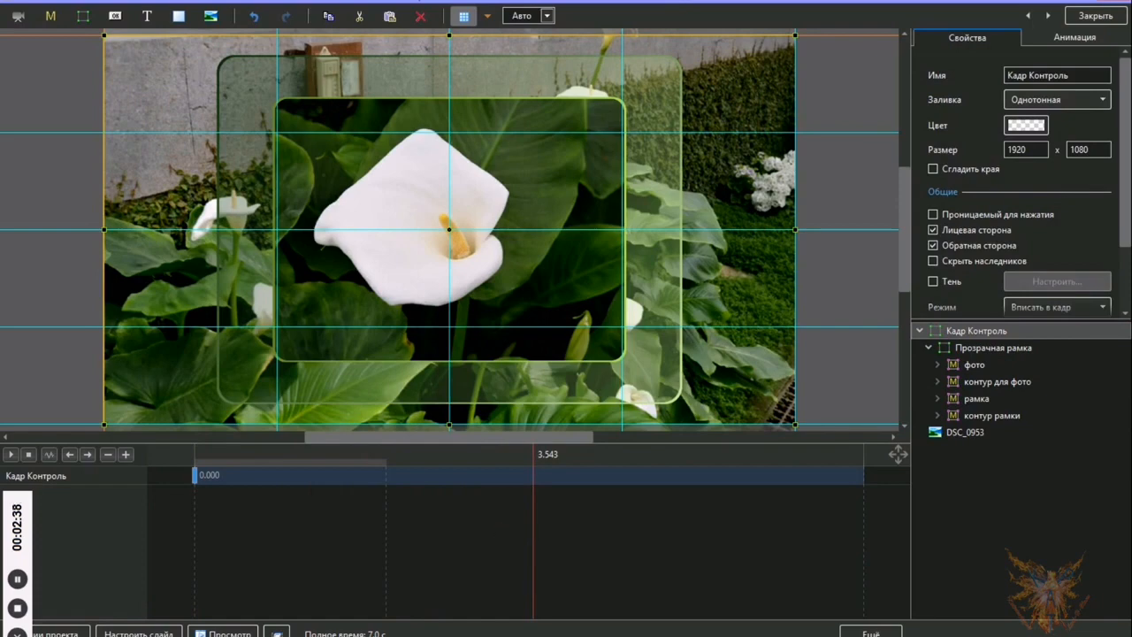
pyautogui.click(1092, 18)
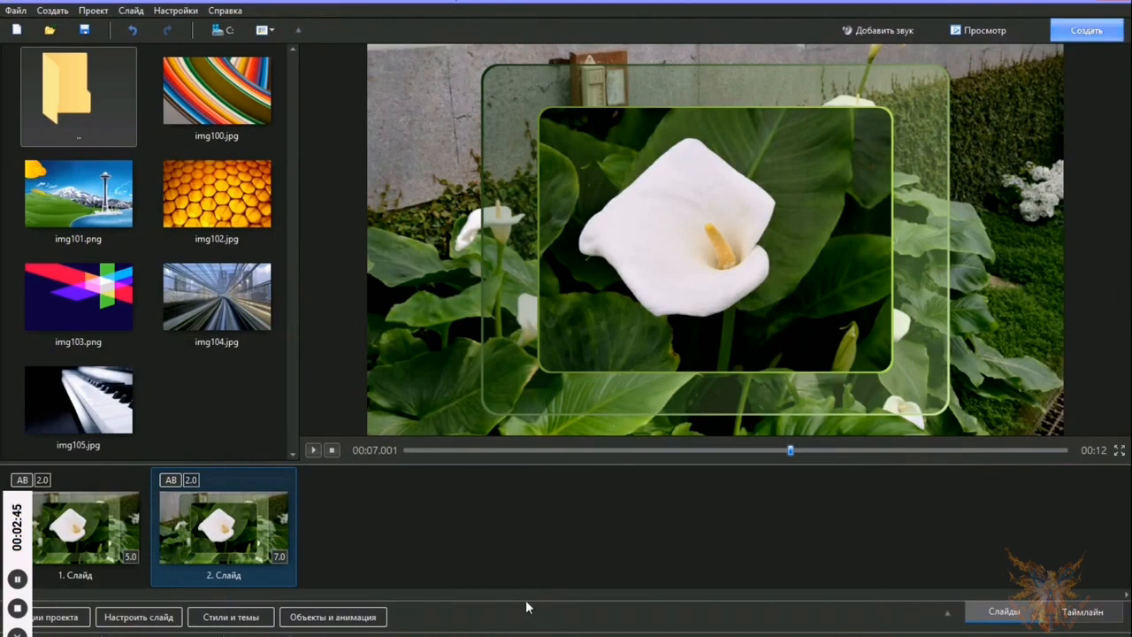
# Save the project as a new file named Урок СТЕКЛЯННАЯ РАМКА02
pyautogui.click(14, 11)
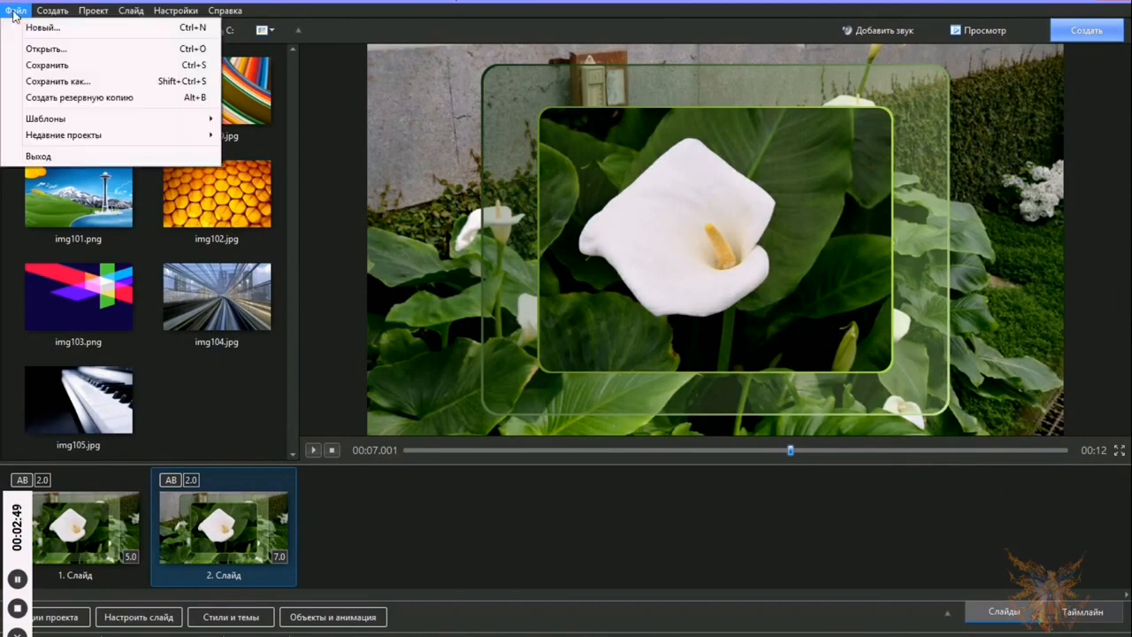
pyautogui.click(42, 82)
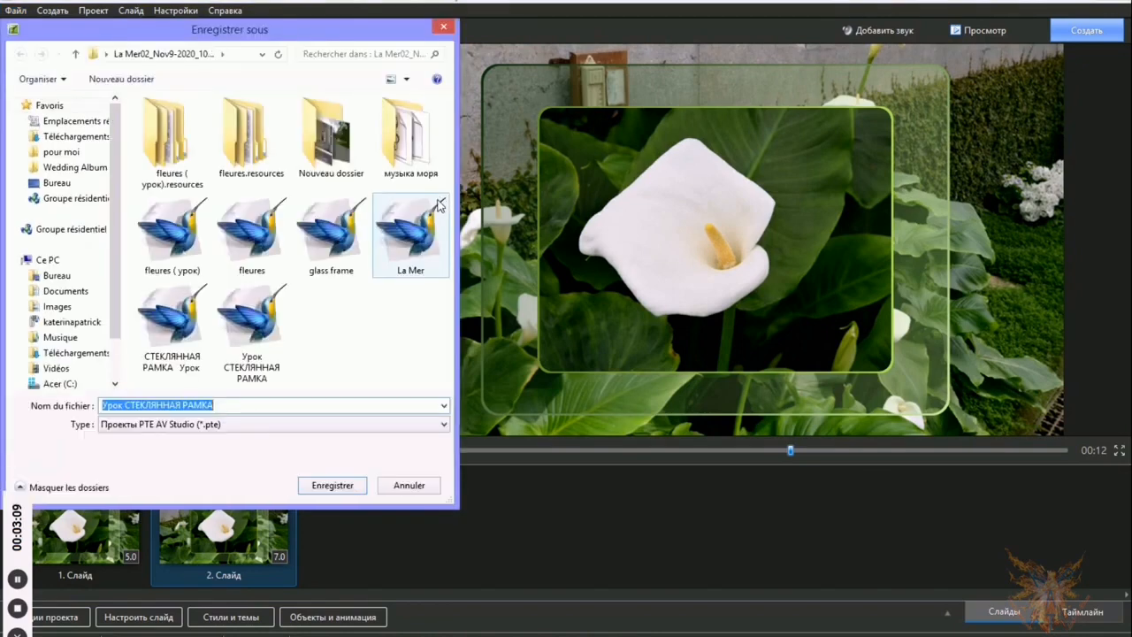
pyautogui.click(226, 404)
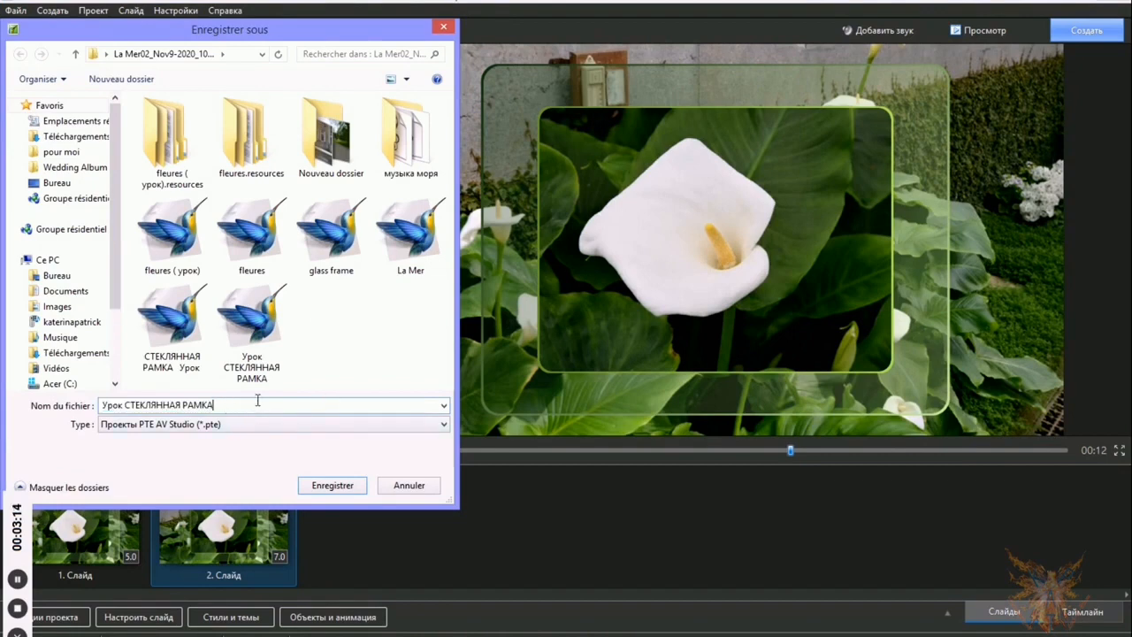
pyautogui.write('02')
pyautogui.click(329, 487)
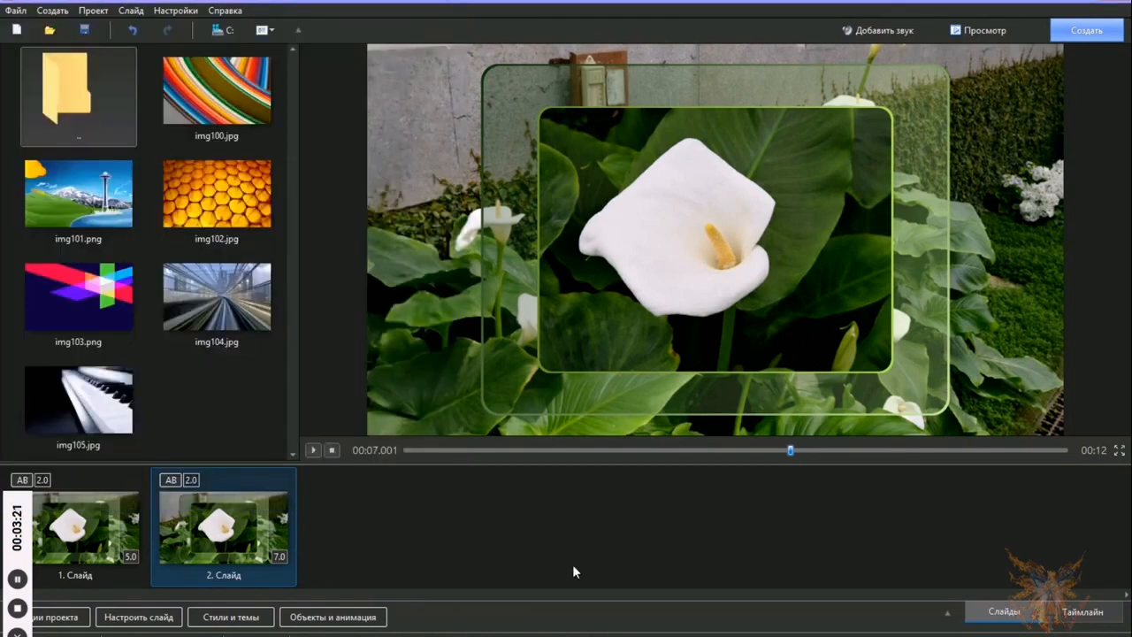